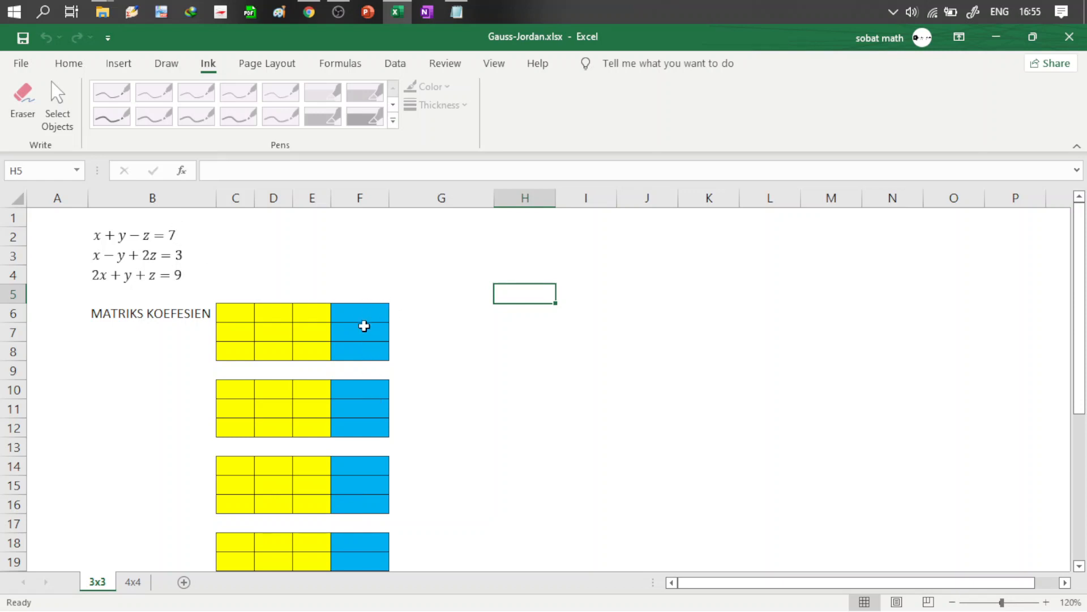
# Step: Enter the first equation's values 1, 1, -1 and 7 across C6:F6 of the coefficient matrix
pyautogui.click(235, 314)
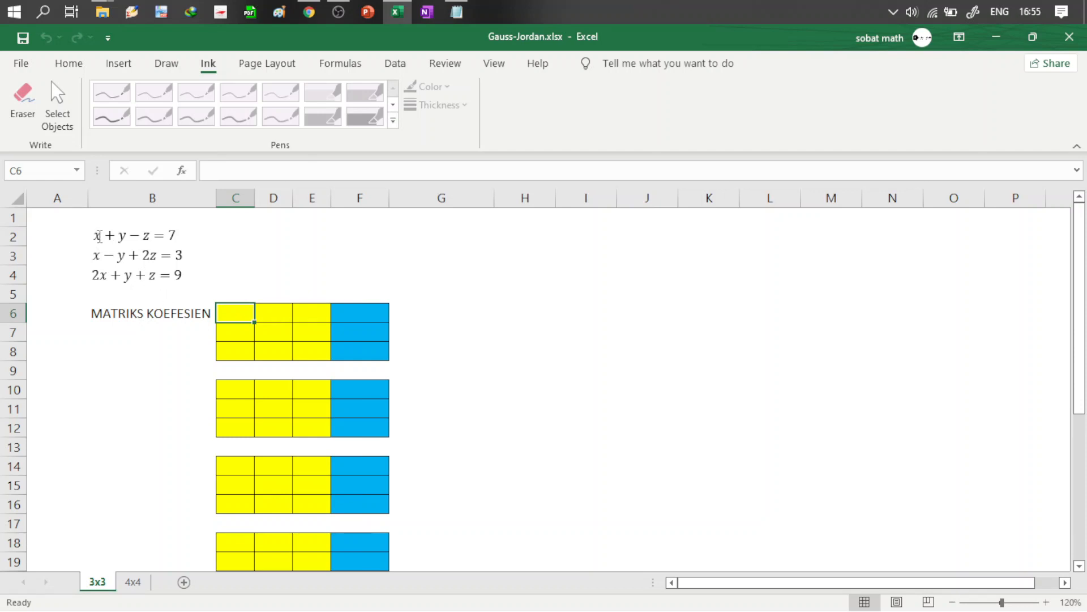
pyautogui.write('1')
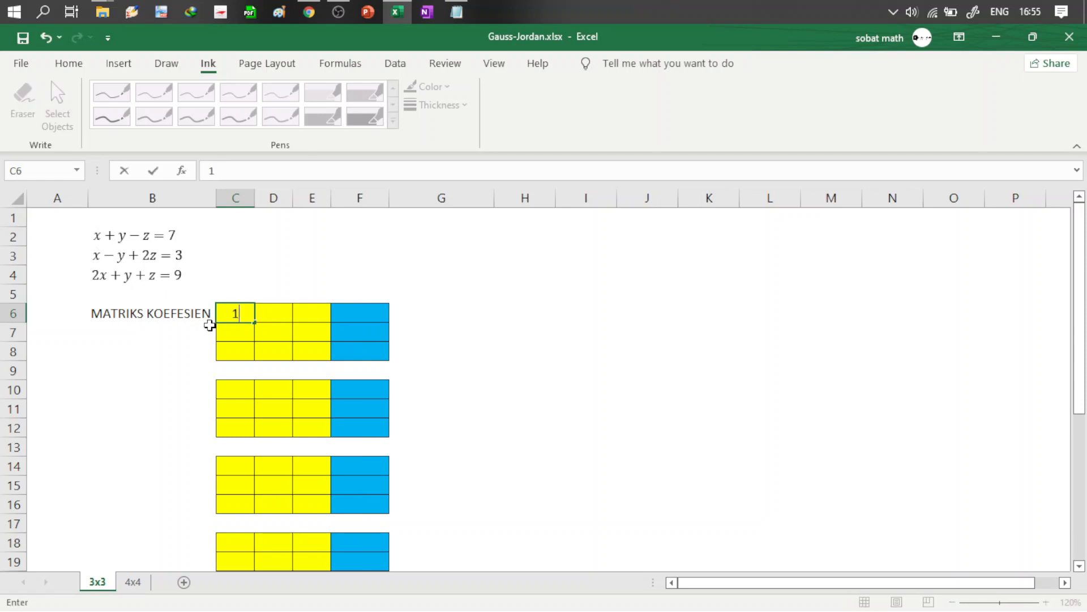
pyautogui.click(282, 318)
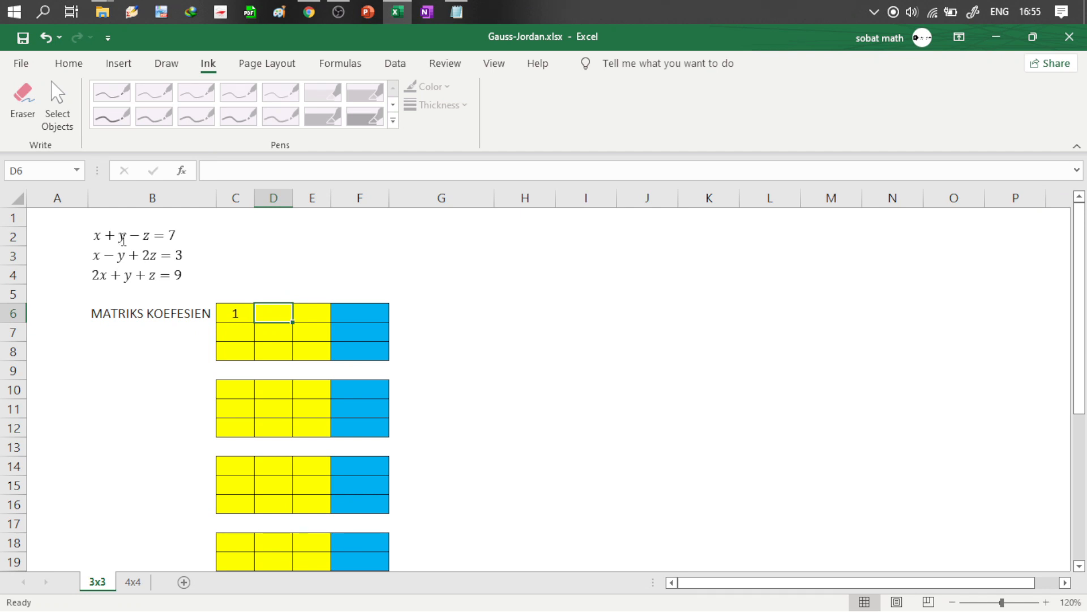
pyautogui.write('1')
pyautogui.press('Tab')
pyautogui.write('-1')
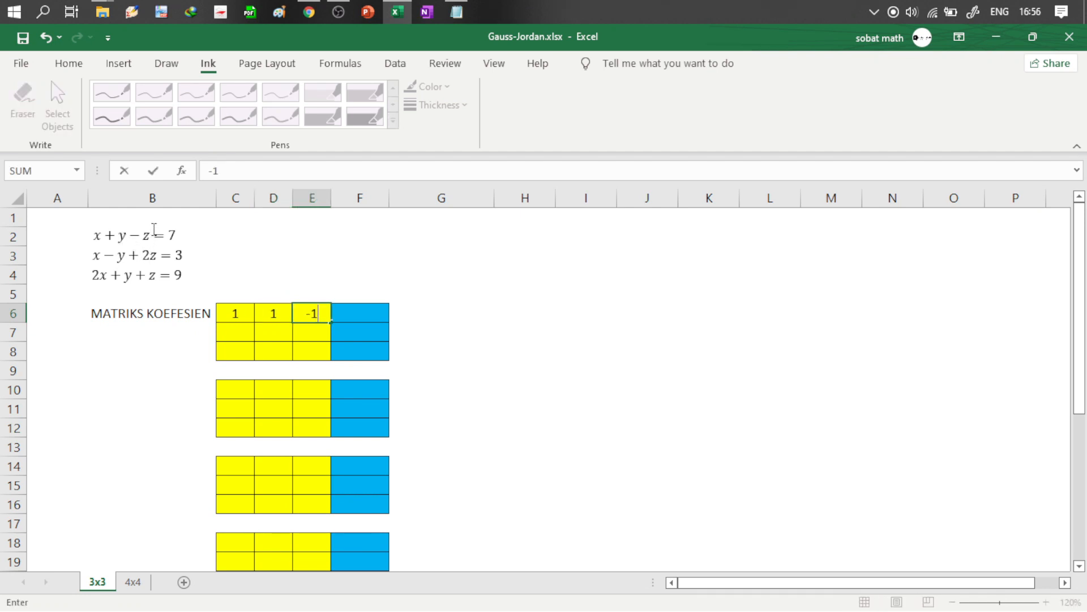
pyautogui.press('Tab')
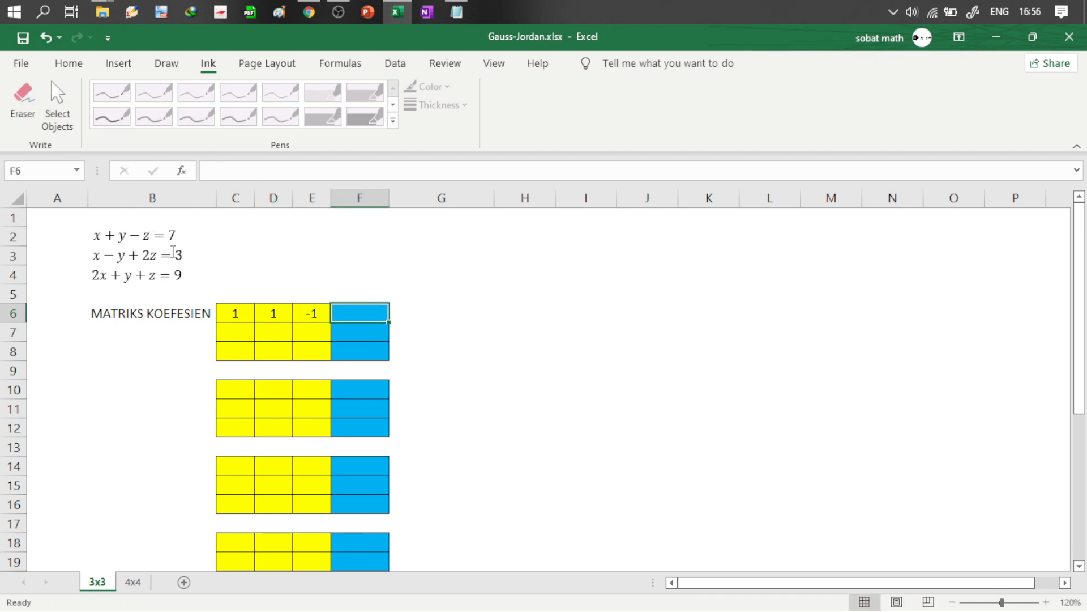
pyautogui.write('7')
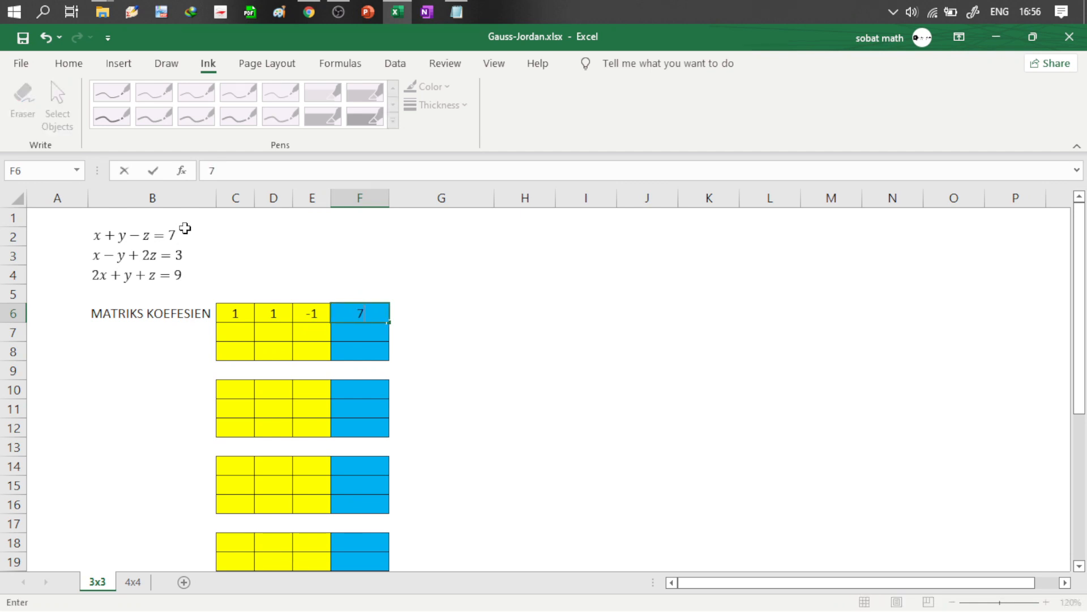
pyautogui.press('Return')
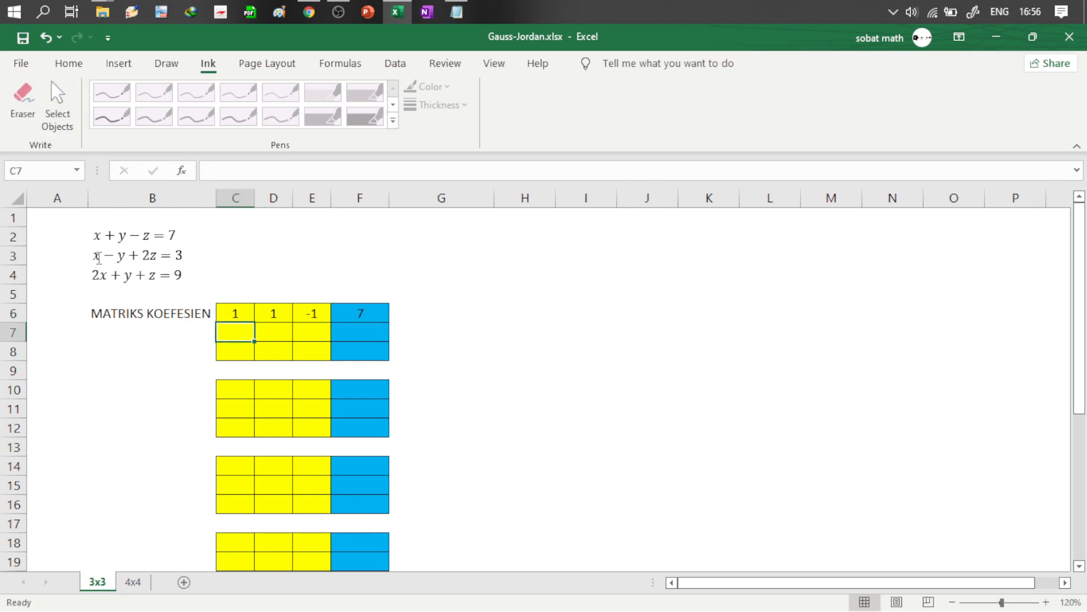
# Step: Enter the second equation's values 1, -1, 2 and 3 across C7:F7
pyautogui.write('1')
pyautogui.press('Tab')
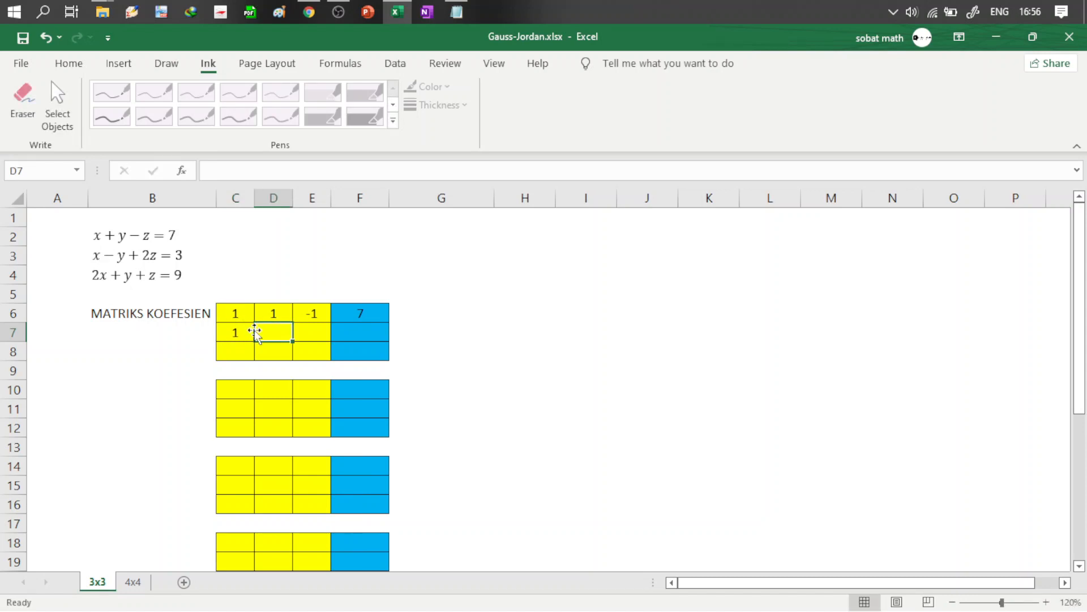
pyautogui.write('-1')
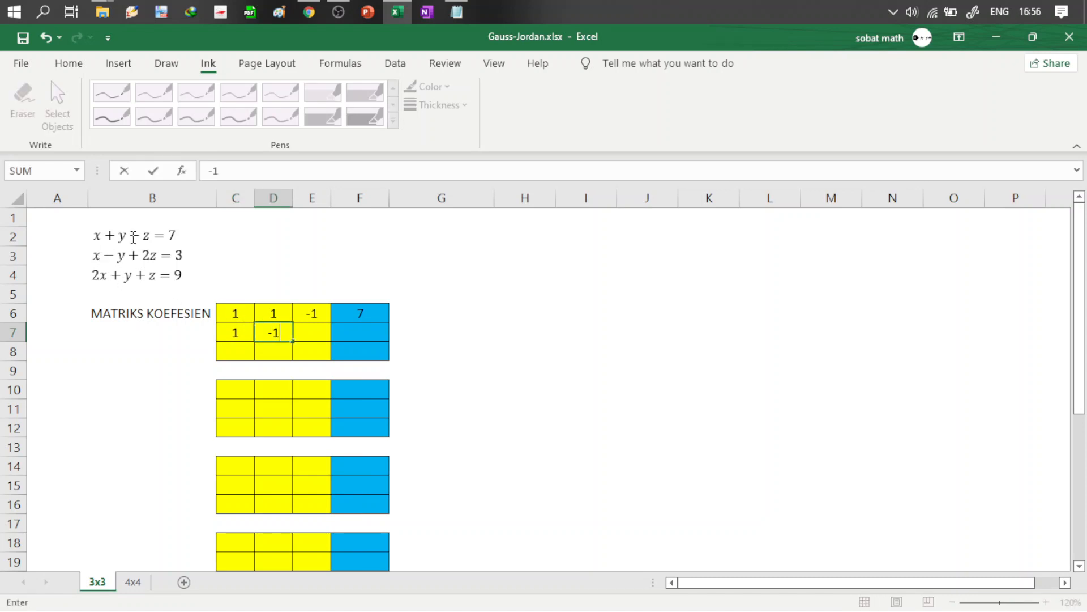
pyautogui.press('Tab')
pyautogui.write('2')
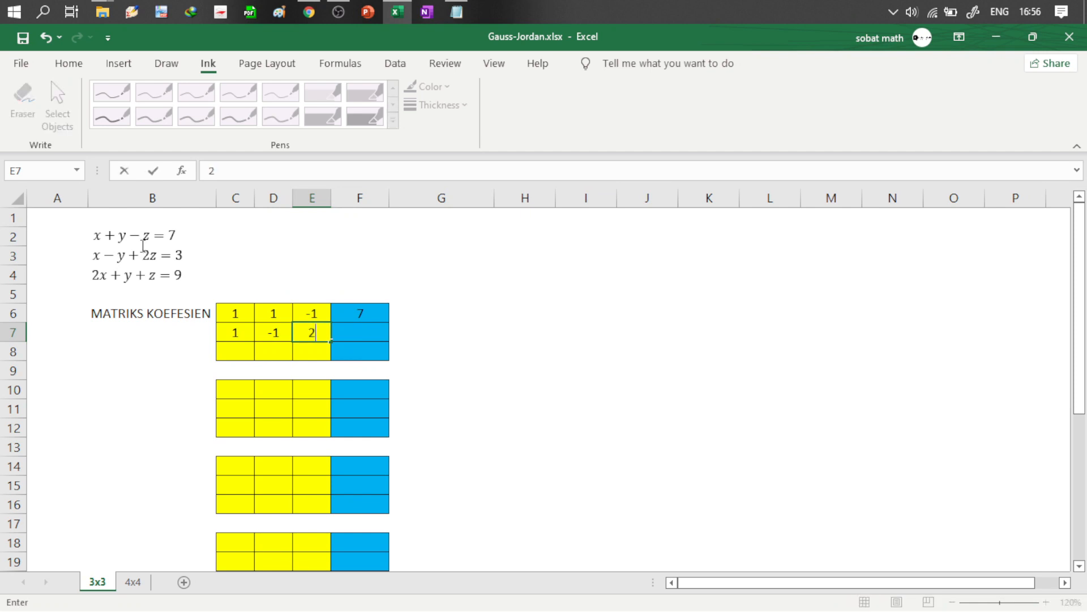
pyautogui.press('Tab')
pyautogui.write('3')
pyautogui.press('Return')
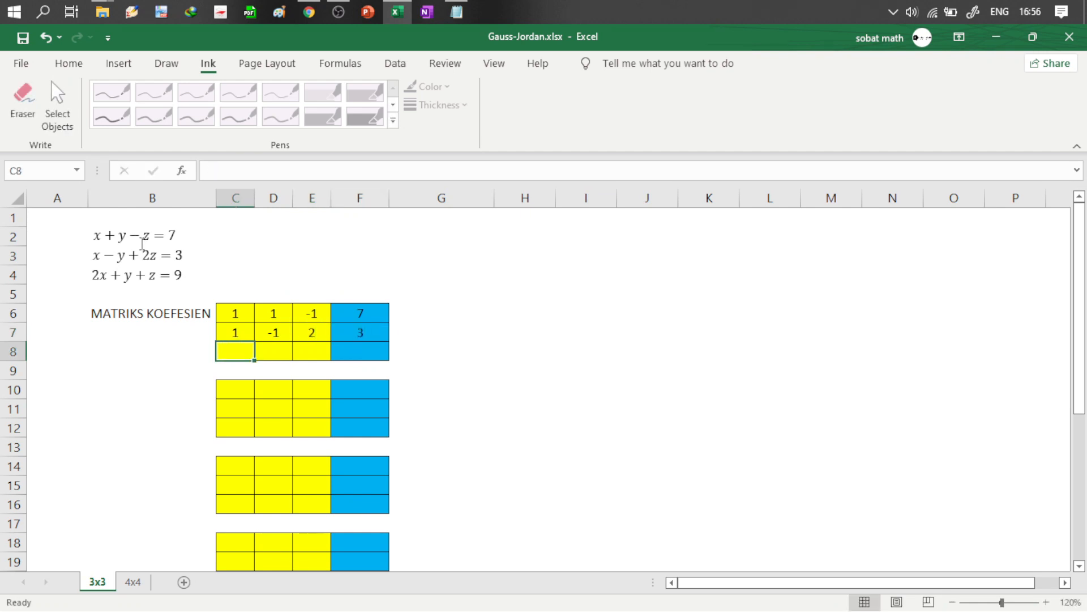
# Step: Enter the third equation's values 2, 1, 1 and 9 across C8:F8
pyautogui.write('2')
pyautogui.press('Tab')
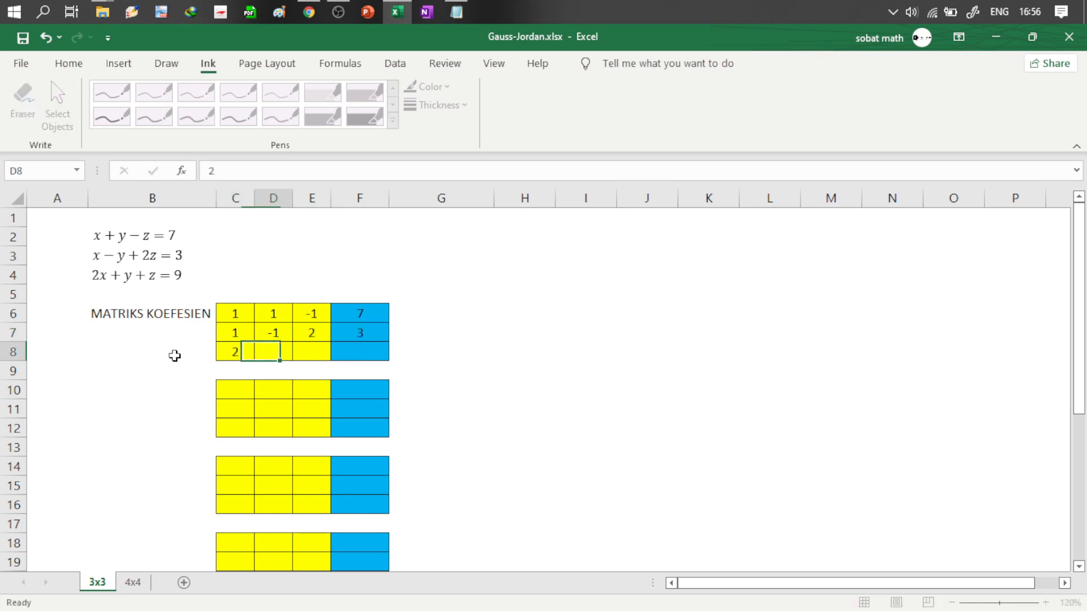
pyautogui.write('1')
pyautogui.press('Tab')
pyautogui.write('1')
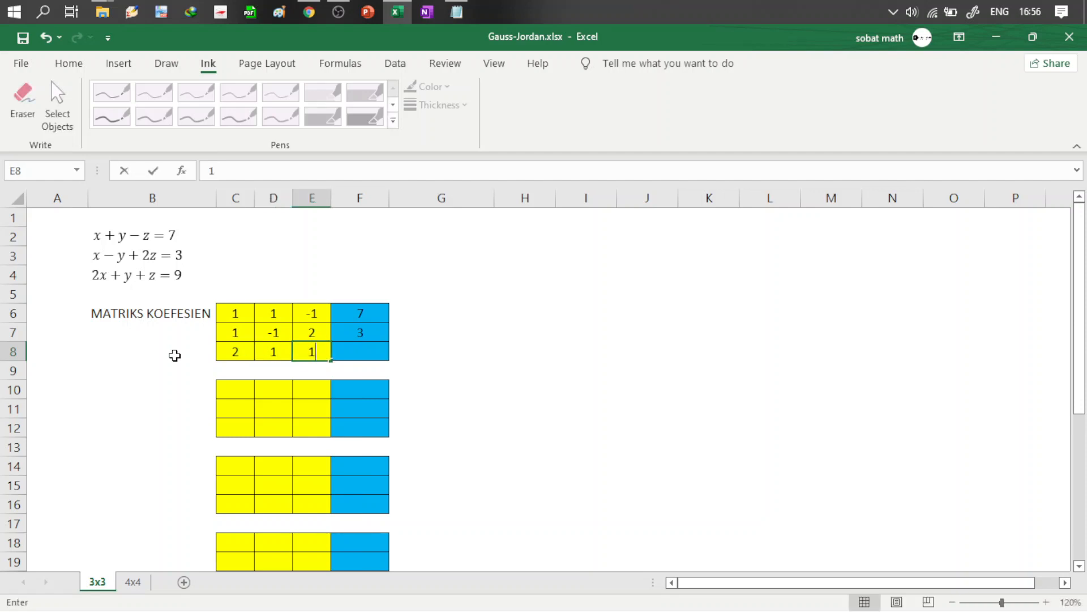
pyautogui.press('Tab')
pyautogui.write('9')
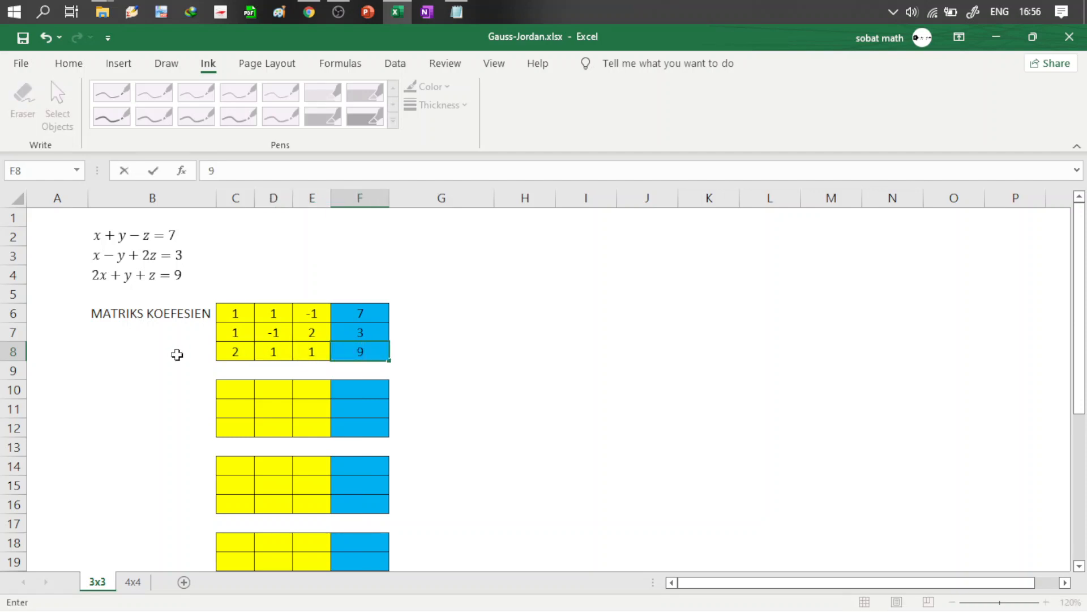
pyautogui.click(417, 335)
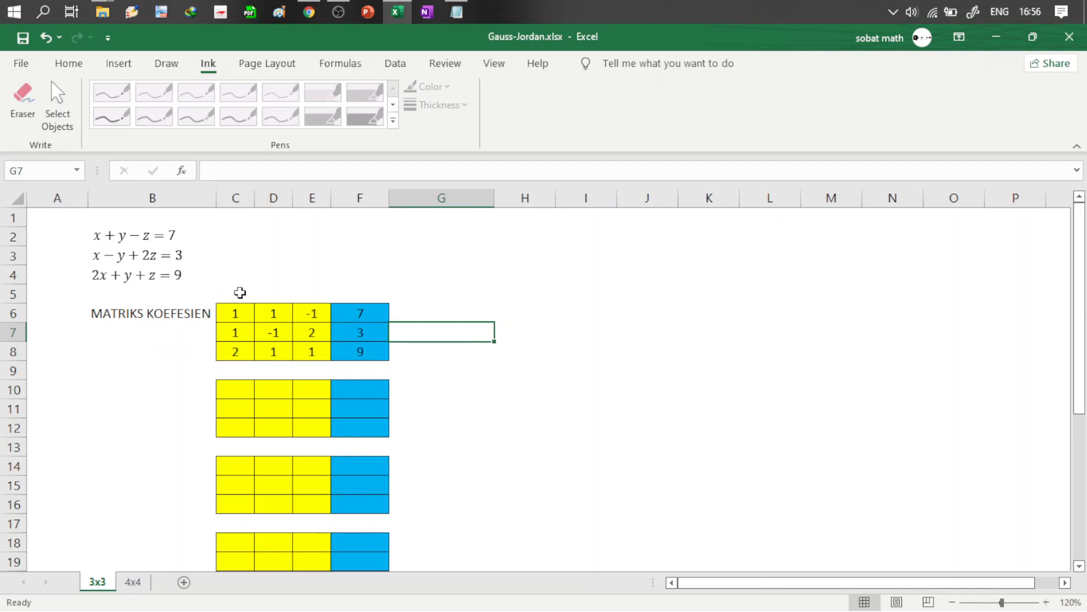
# Step: Carry the first matrix row into the second matrix by entering =C6 in C10 and filling it across to F10
pyautogui.click(231, 388)
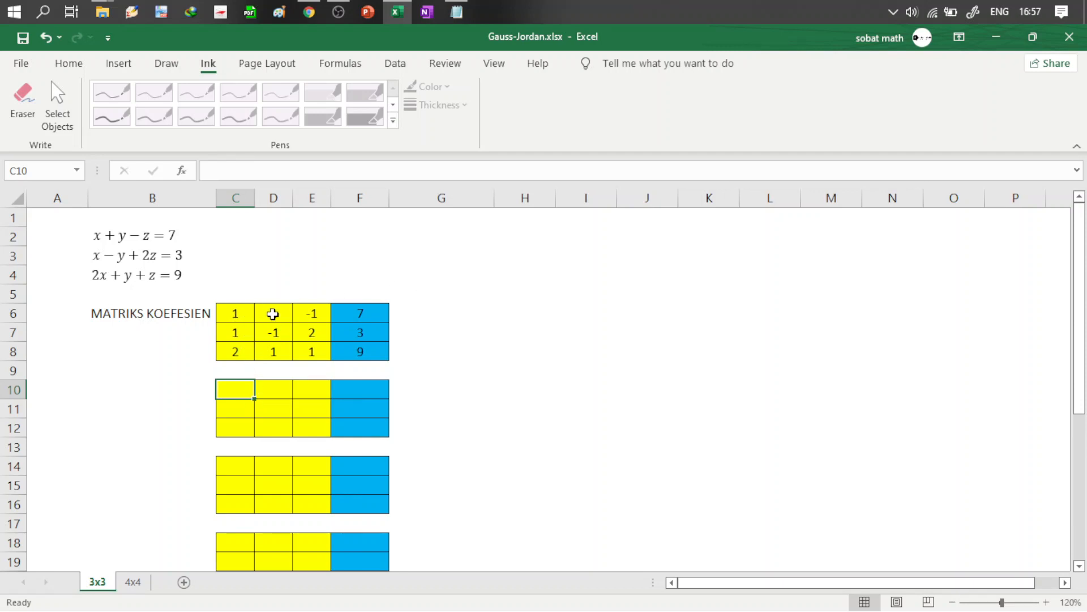
pyautogui.write('=')
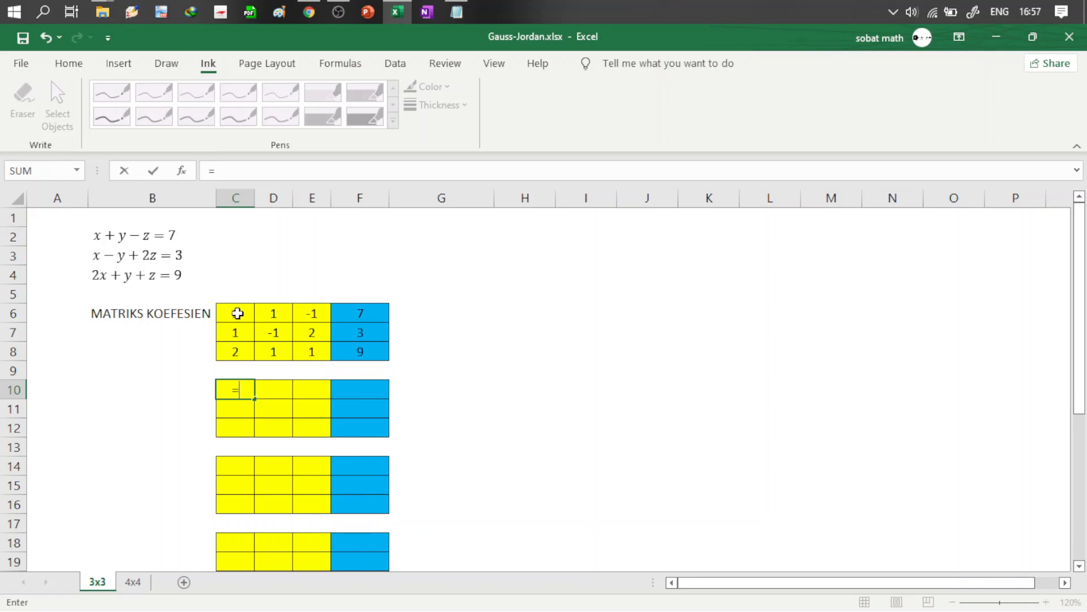
pyautogui.click(237, 313)
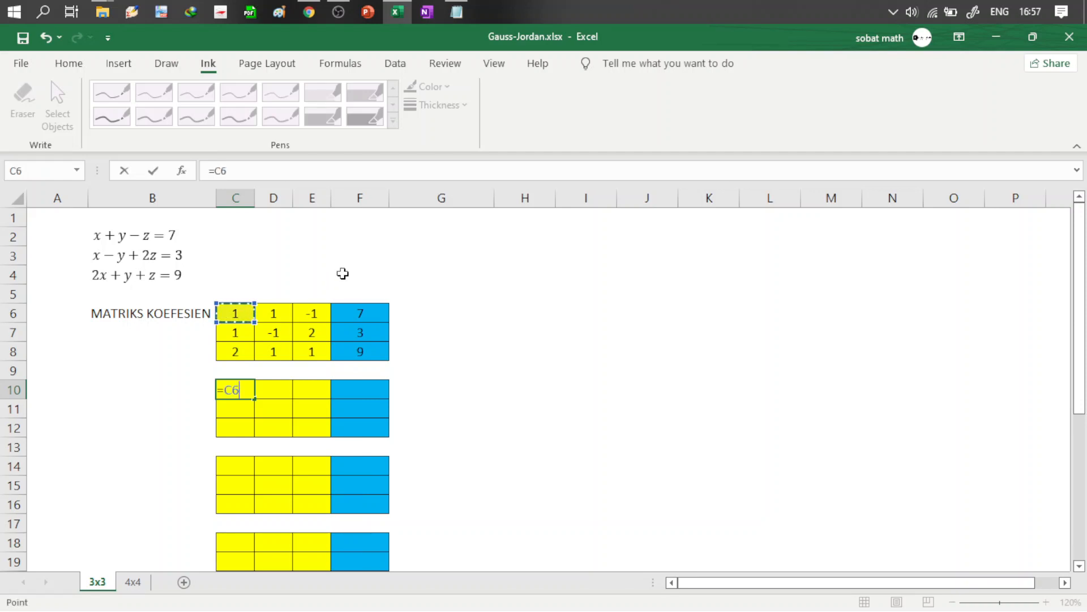
pyautogui.press('Tab')
pyautogui.click(229, 387)
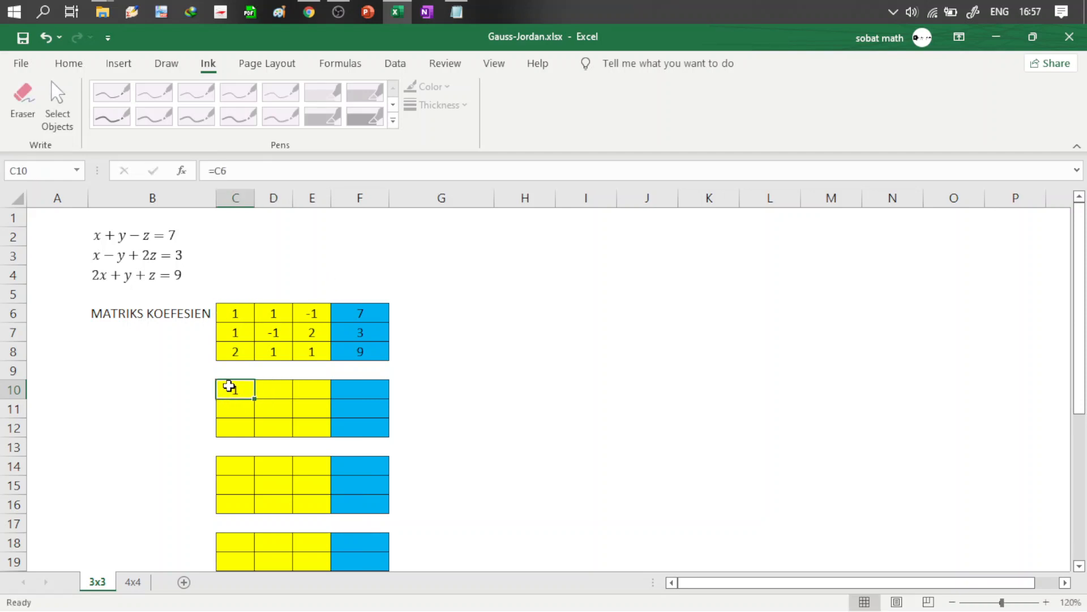
pyautogui.moveTo(254, 399); pyautogui.dragTo(369, 395)
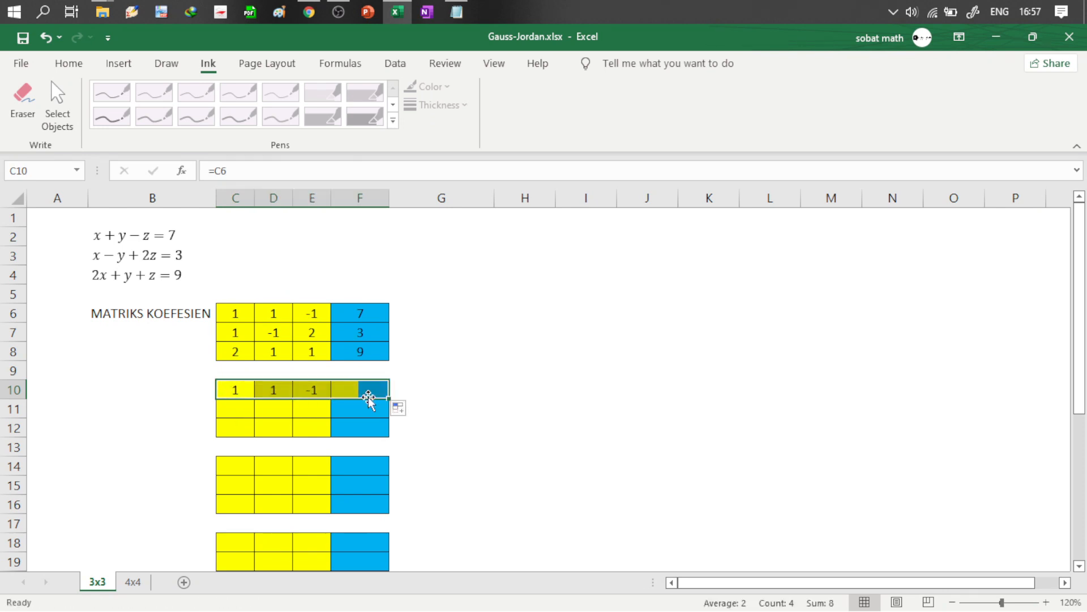
# Step: Set the fill colour of F10 to light blue to match the rest of the constants column
pyautogui.click(364, 388)
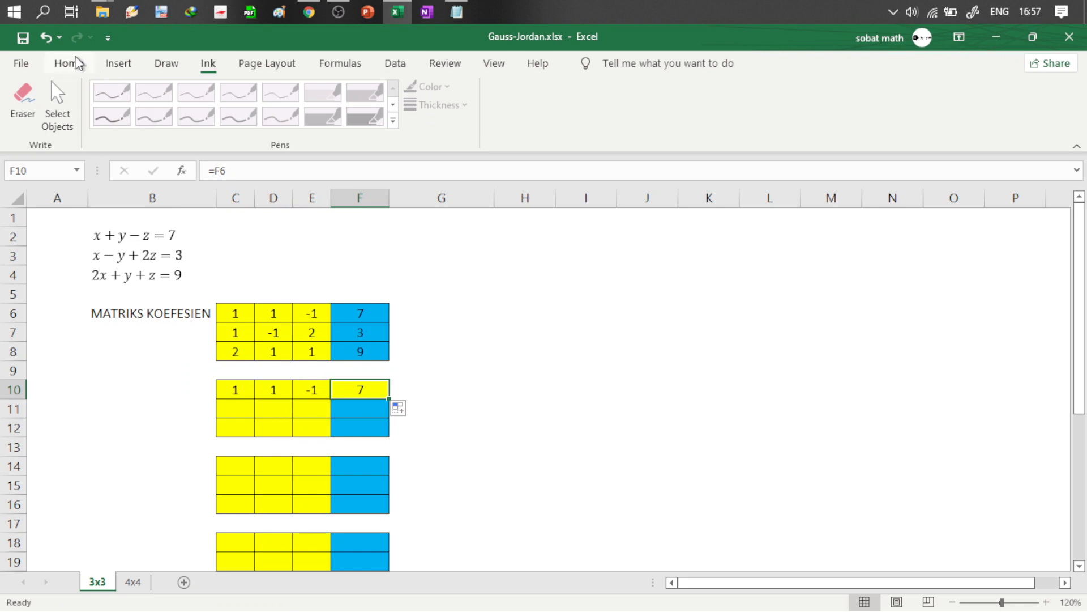
pyautogui.click(70, 63)
pyautogui.click(217, 119)
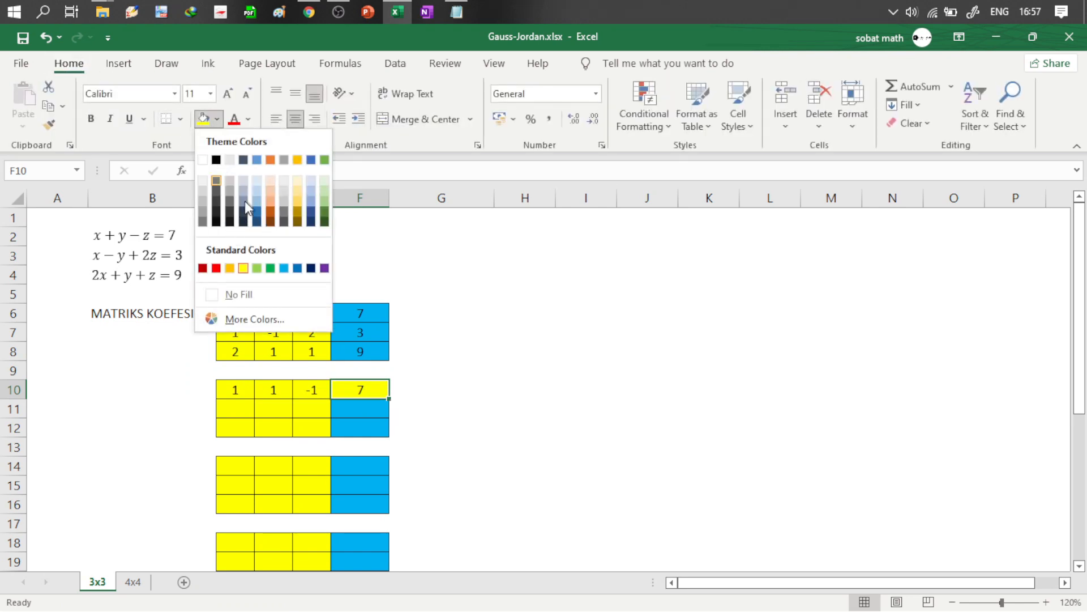
pyautogui.click(286, 267)
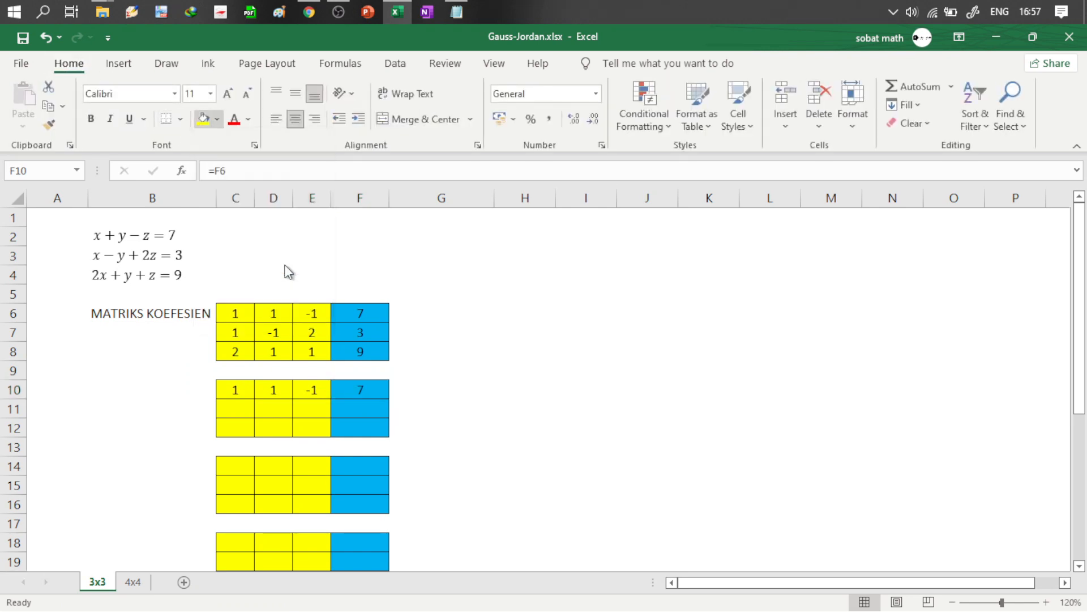
pyautogui.click(367, 404)
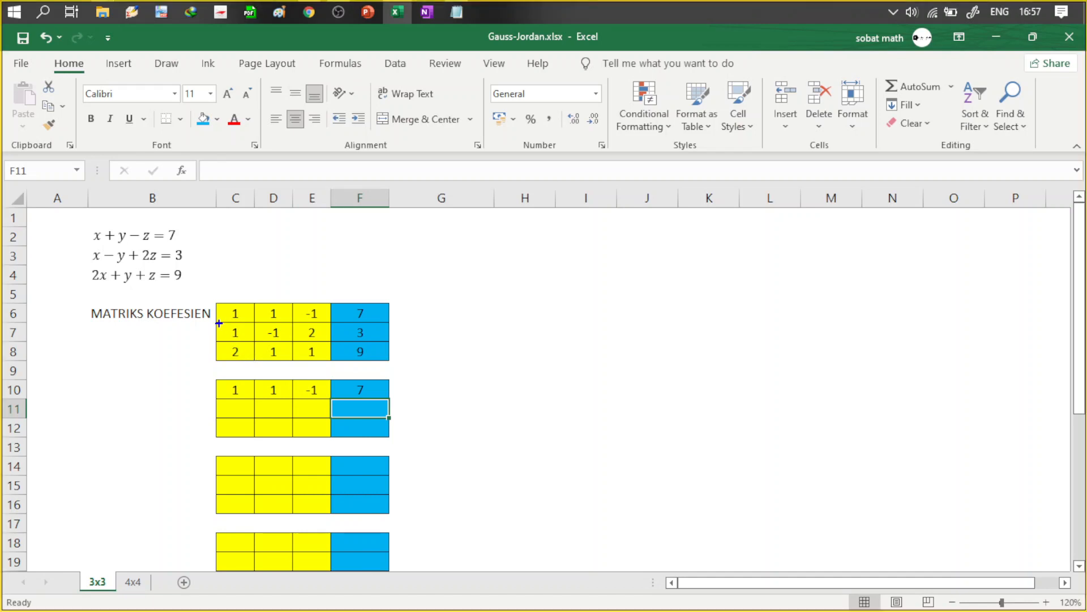
pyautogui.moveTo(220, 323)
pyautogui.mouseDown()
pyautogui.moveTo(249, 346)
pyautogui.moveTo(249, 364)
pyautogui.mouseUp()
pyautogui.press('Escape')
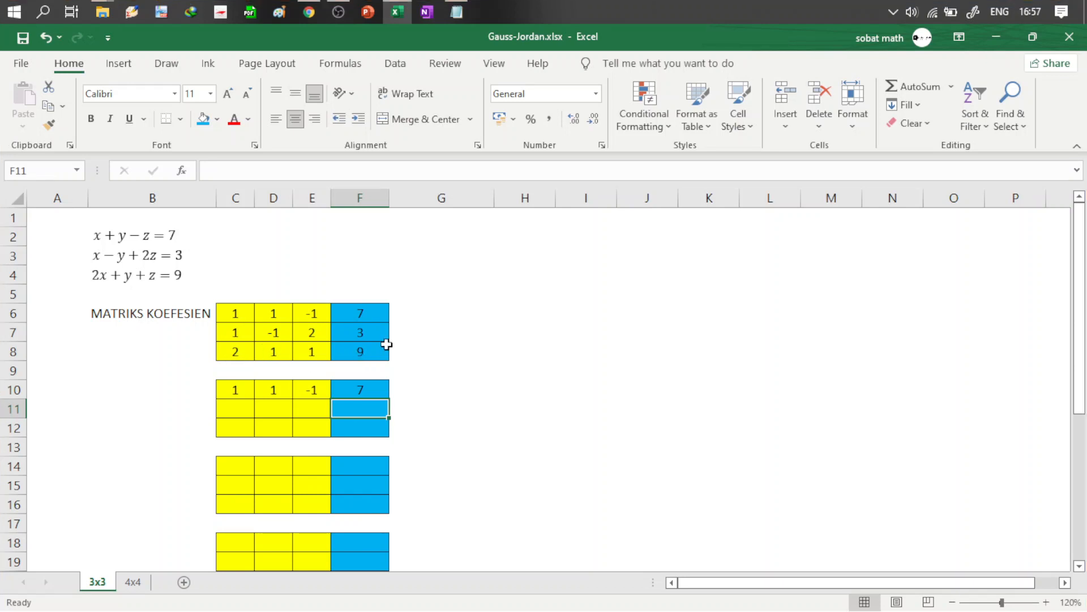
pyautogui.click(418, 337)
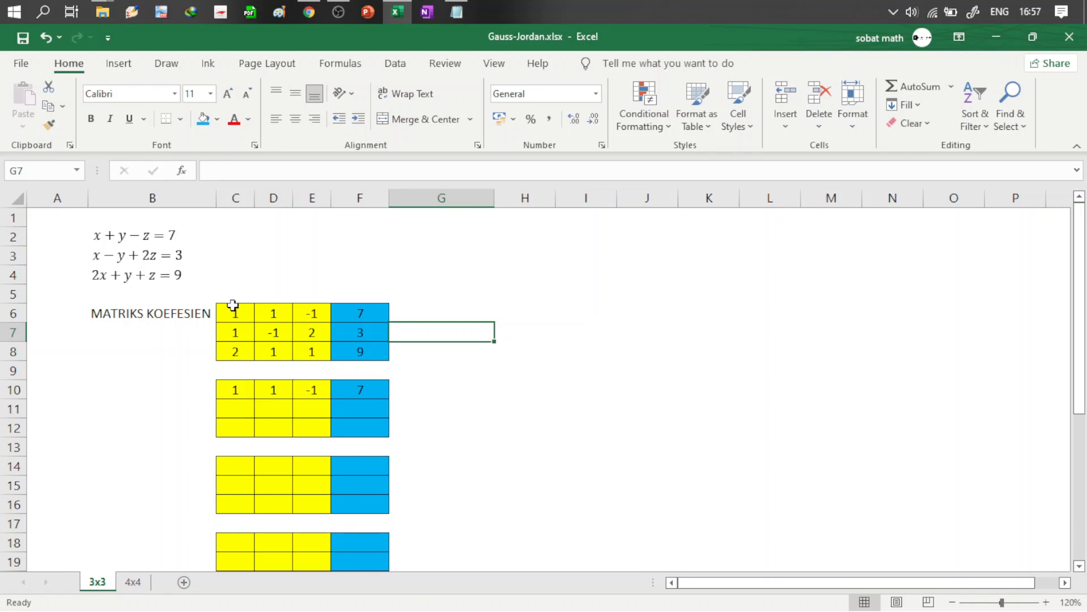
pyautogui.hotkey('ctrl', '2')
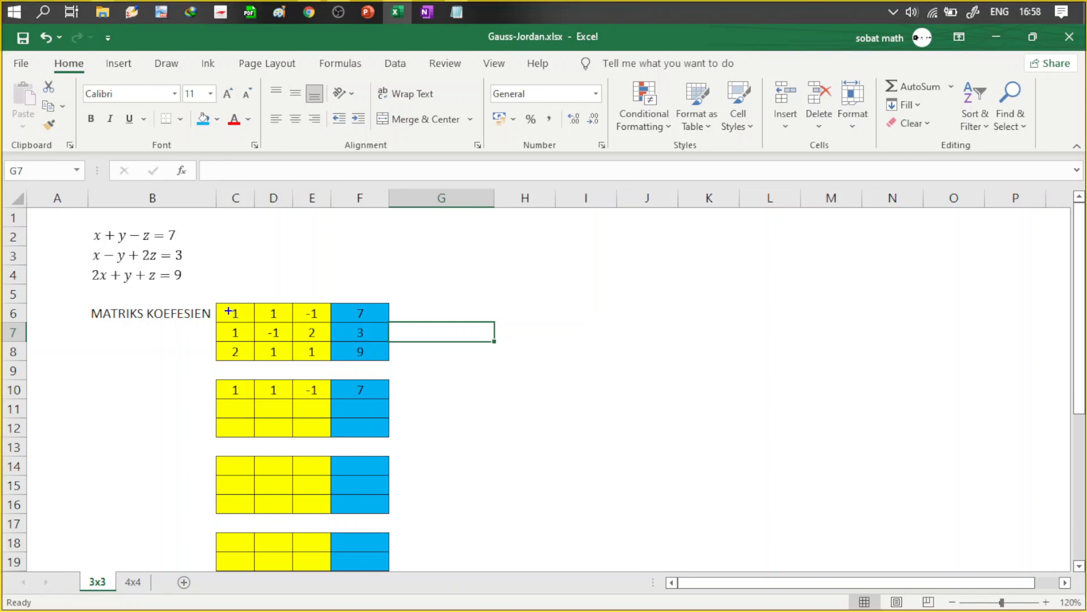
pyautogui.moveTo(213, 296); pyautogui.dragTo(253, 337)
pyautogui.hotkey('ctrl', 'z')
pyautogui.moveTo(216, 292); pyautogui.dragTo(253, 342)
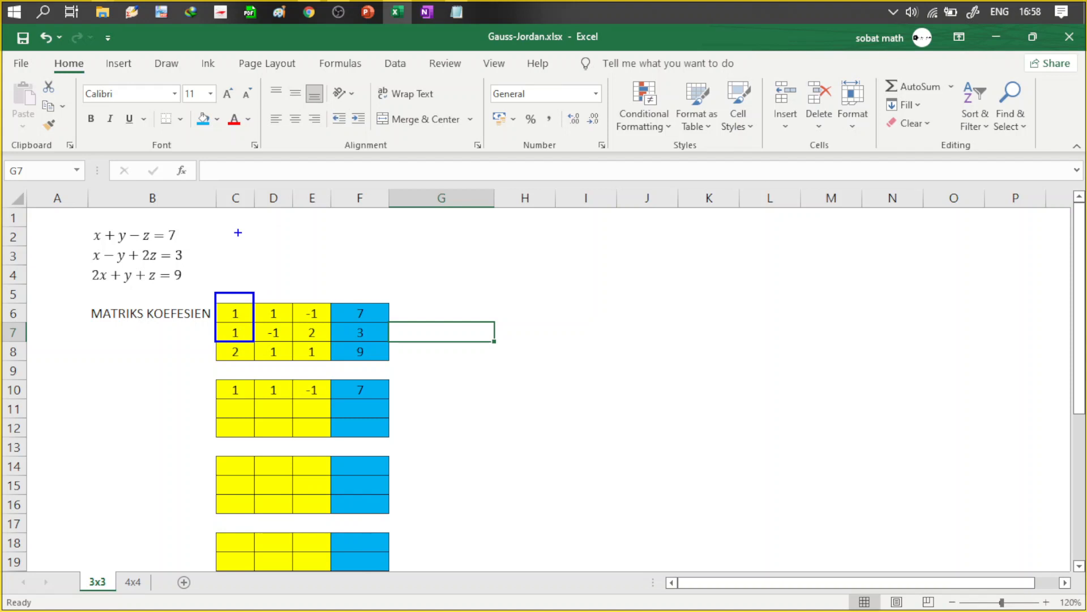
pyautogui.press('Escape')
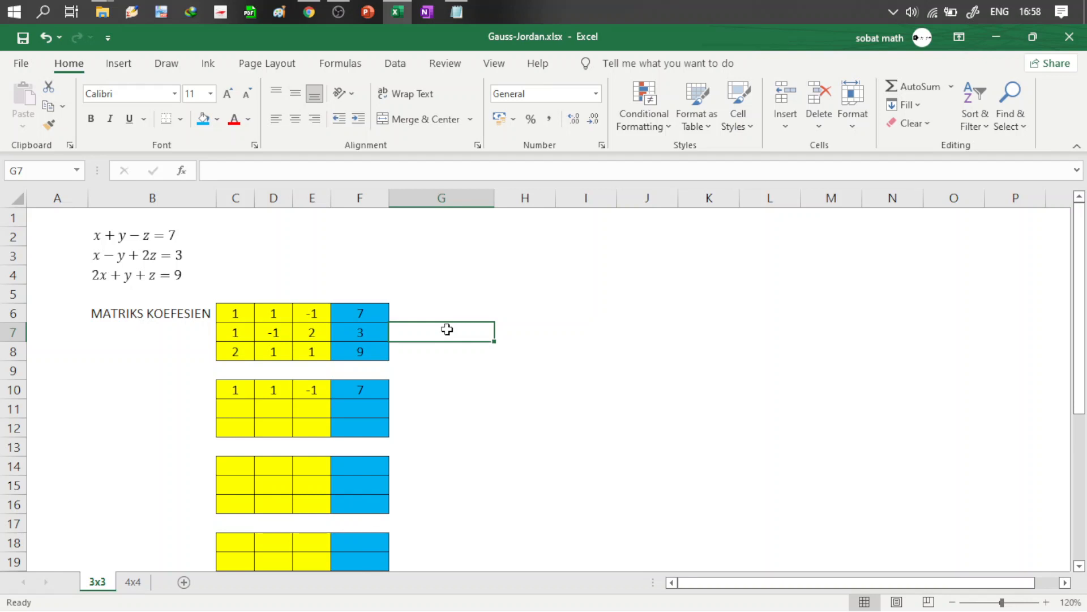
# Step: Write the row operation 1*b2-1*b1 as a text note in G7, beside the matrix's second row
pyautogui.write('b2')
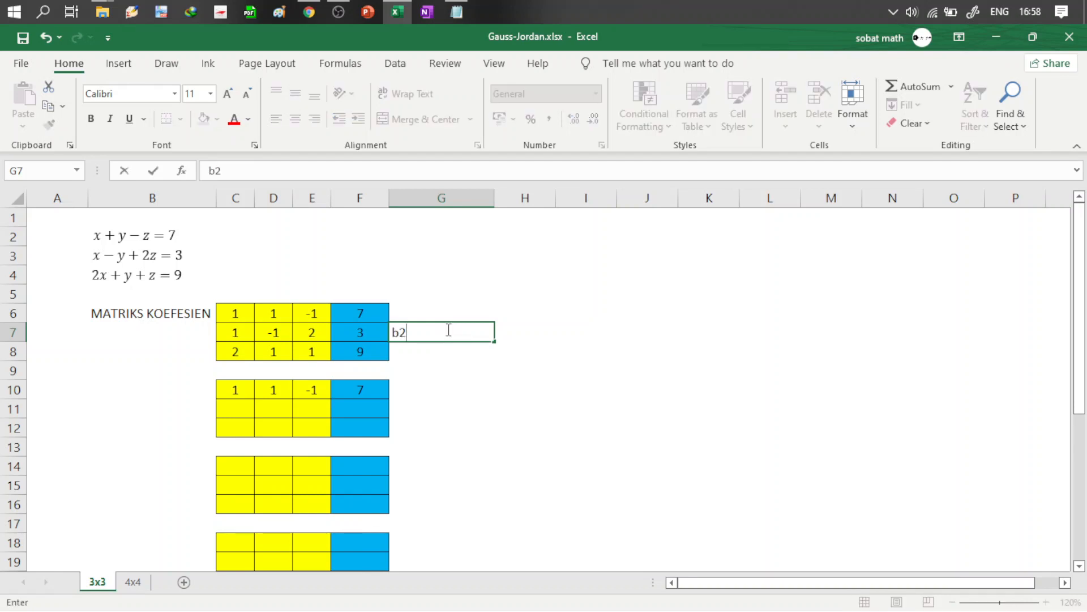
pyautogui.write('-b1')
pyautogui.click(393, 332)
pyautogui.hotkey('ctrl', '2')
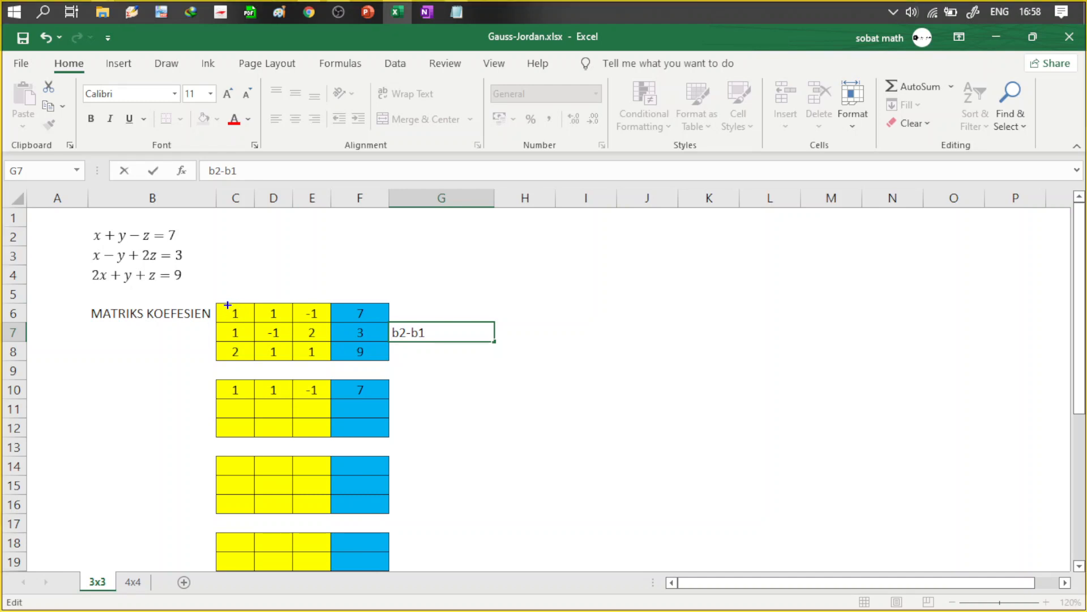
pyautogui.moveTo(220, 296); pyautogui.dragTo(248, 326)
pyautogui.press('Escape')
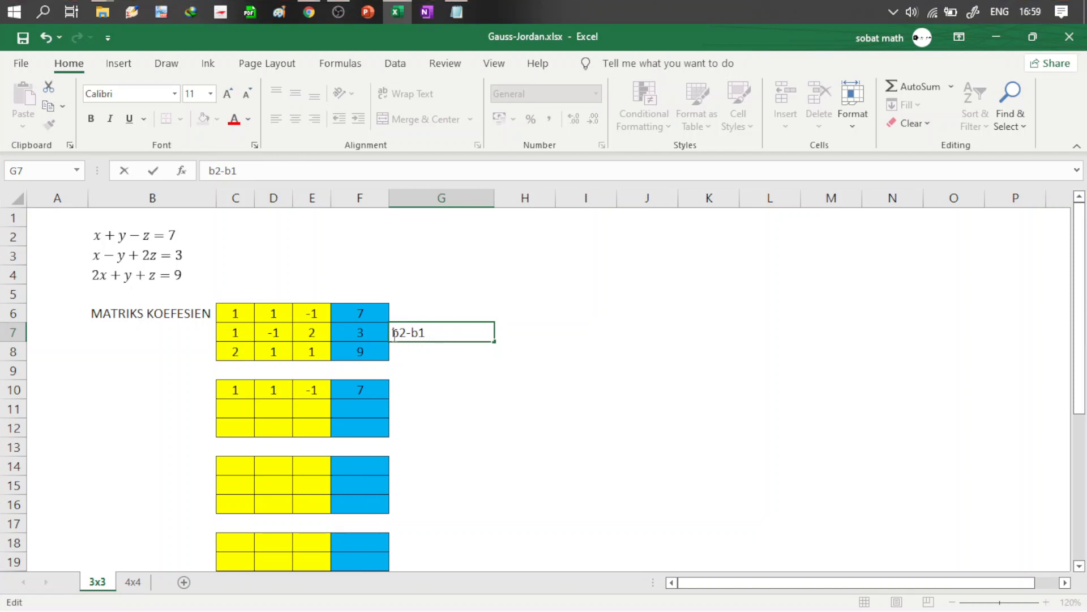
pyautogui.write('1*')
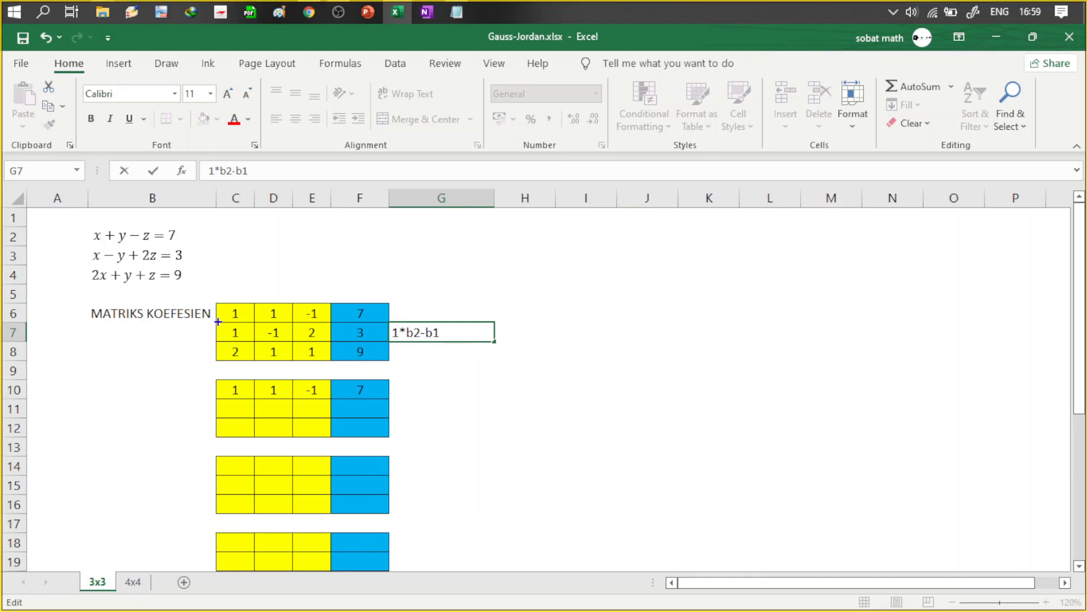
pyautogui.moveTo(218, 322); pyautogui.dragTo(253, 346)
pyautogui.press('Escape')
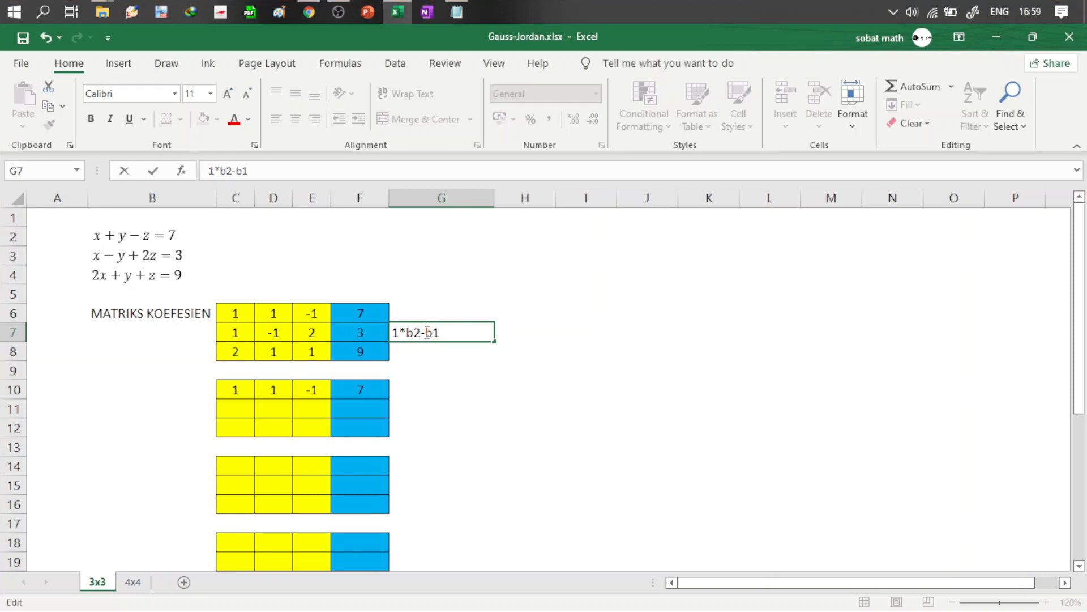
pyautogui.write('1*')
pyautogui.press('Return')
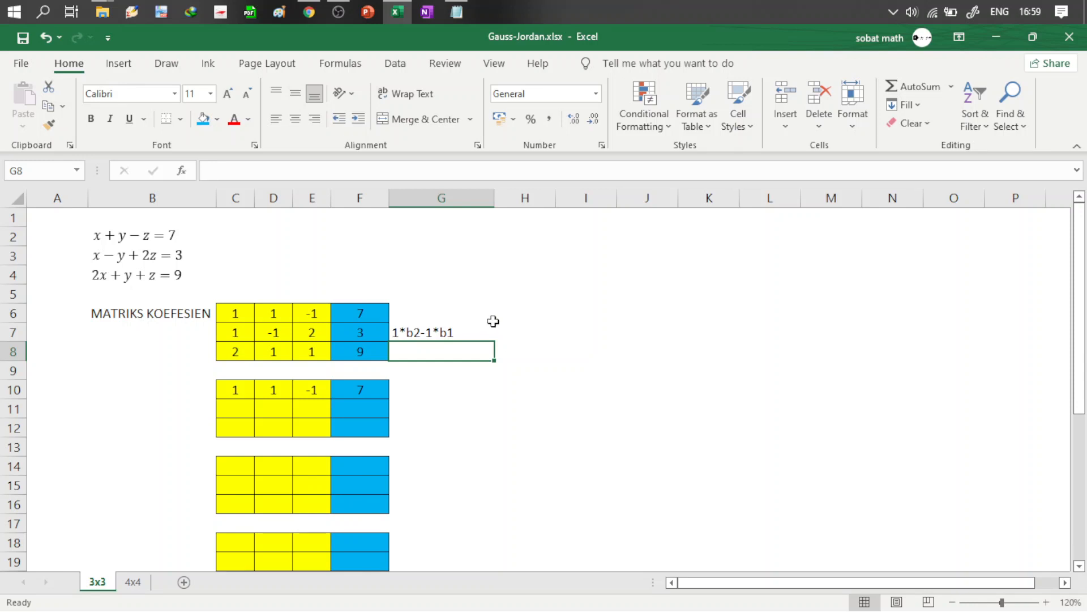
# Step: Enter the elimination formula =$C$6*C7-$C$7*C6 in C11, with absolute references for the two multipliers
pyautogui.click(244, 405)
pyautogui.write('=')
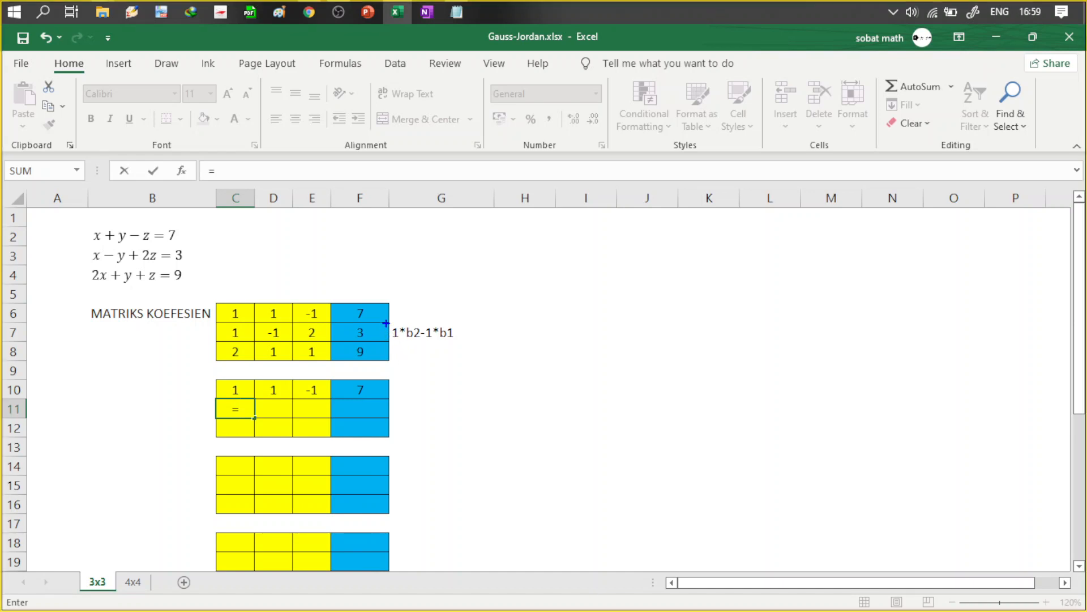
pyautogui.moveTo(393, 325); pyautogui.dragTo(404, 345)
pyautogui.moveTo(226, 299); pyautogui.dragTo(250, 326)
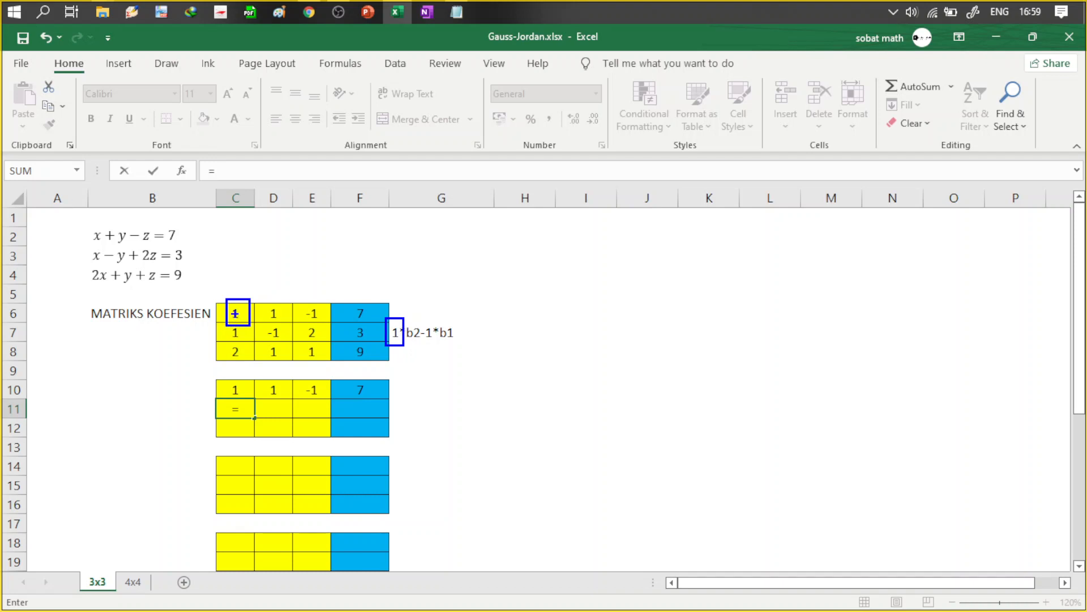
pyautogui.press('Escape')
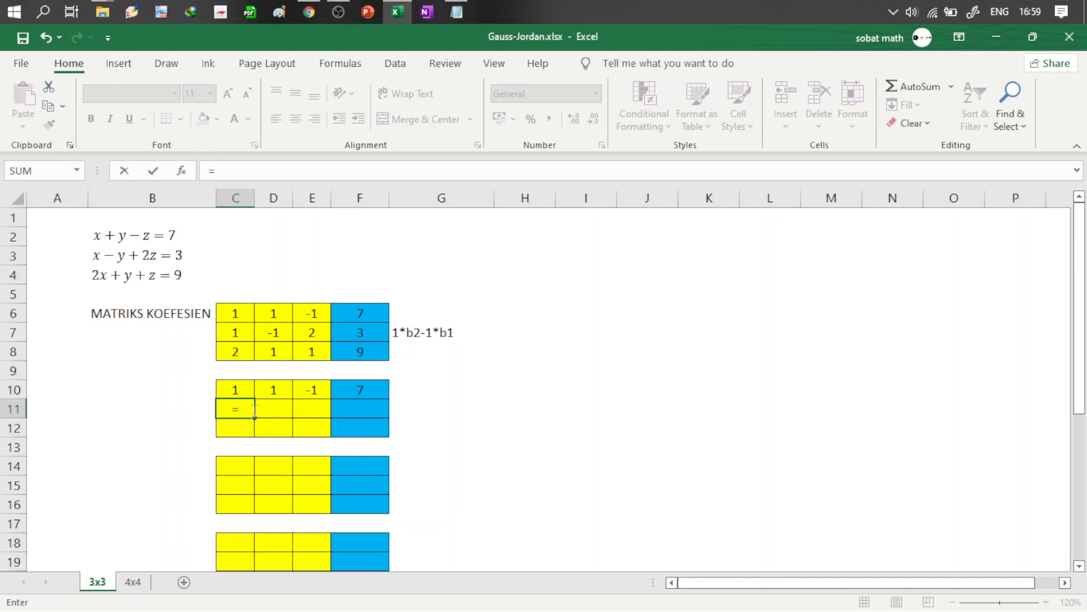
pyautogui.click(241, 314)
pyautogui.press('F4')
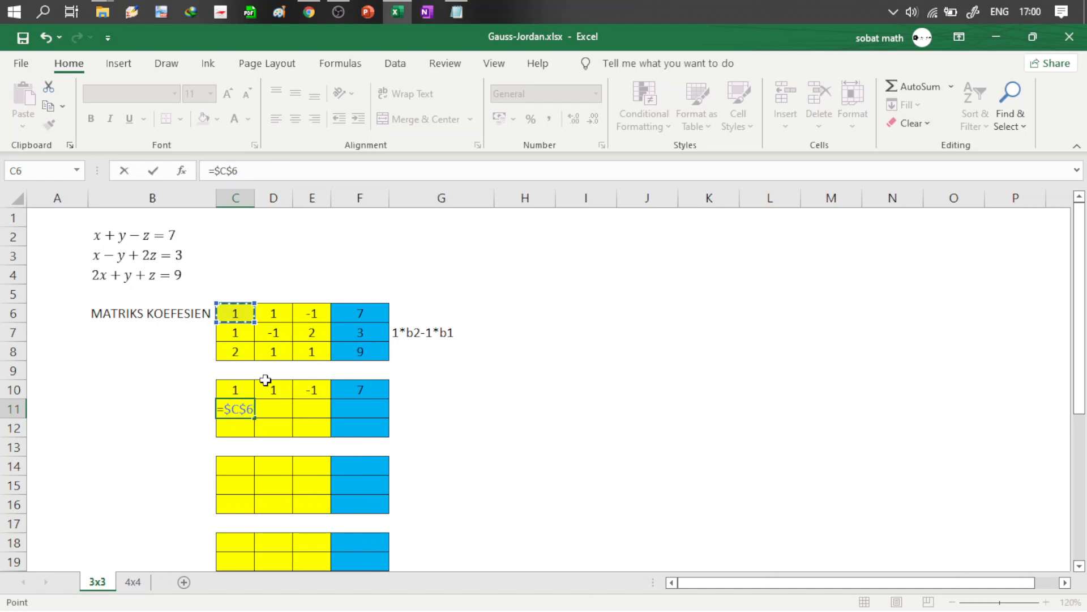
pyautogui.write('*')
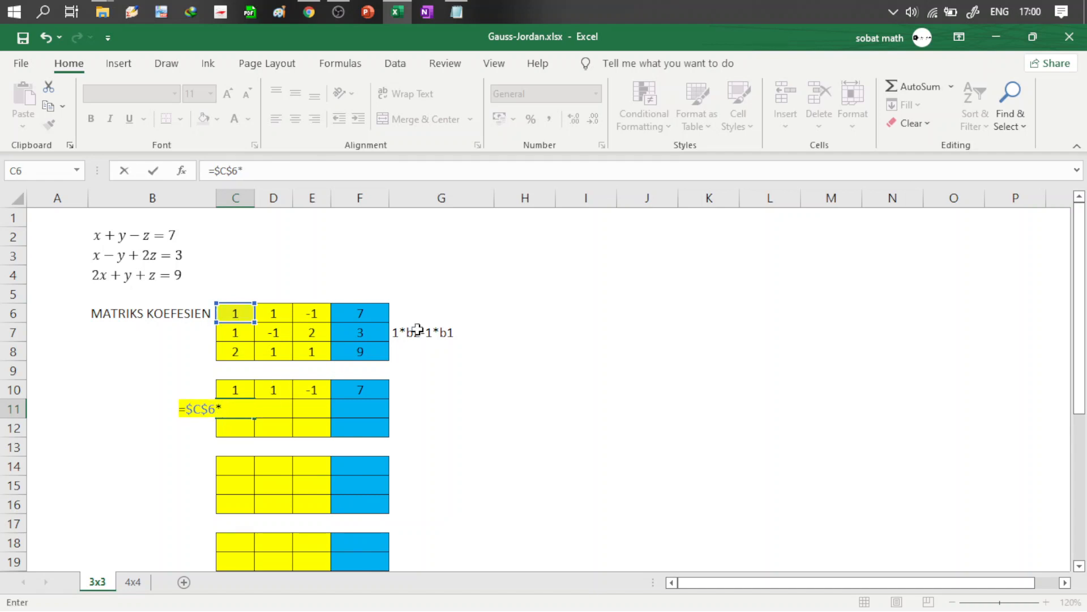
pyautogui.click(235, 335)
pyautogui.write('-')
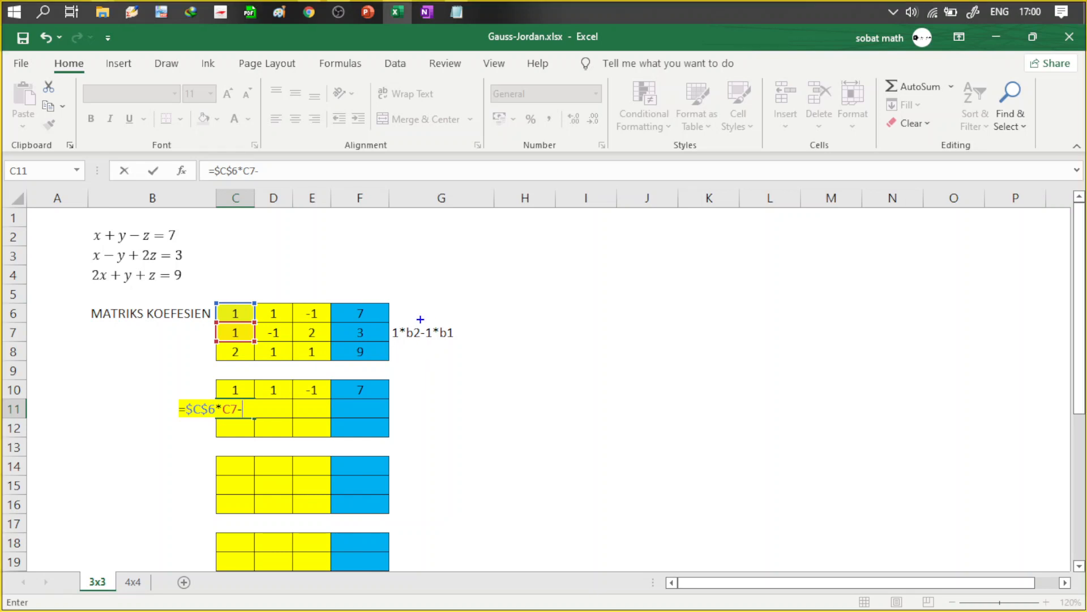
pyautogui.moveTo(422, 320); pyautogui.dragTo(437, 348)
pyautogui.moveTo(225, 318); pyautogui.dragTo(249, 347)
pyautogui.press('Escape')
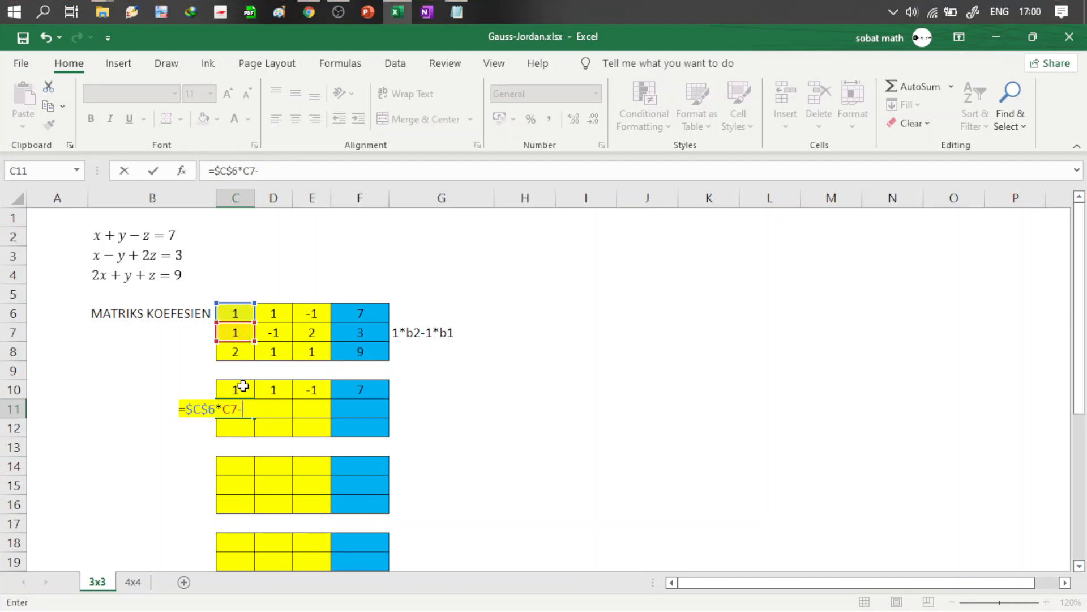
pyautogui.click(239, 333)
pyautogui.press('F4')
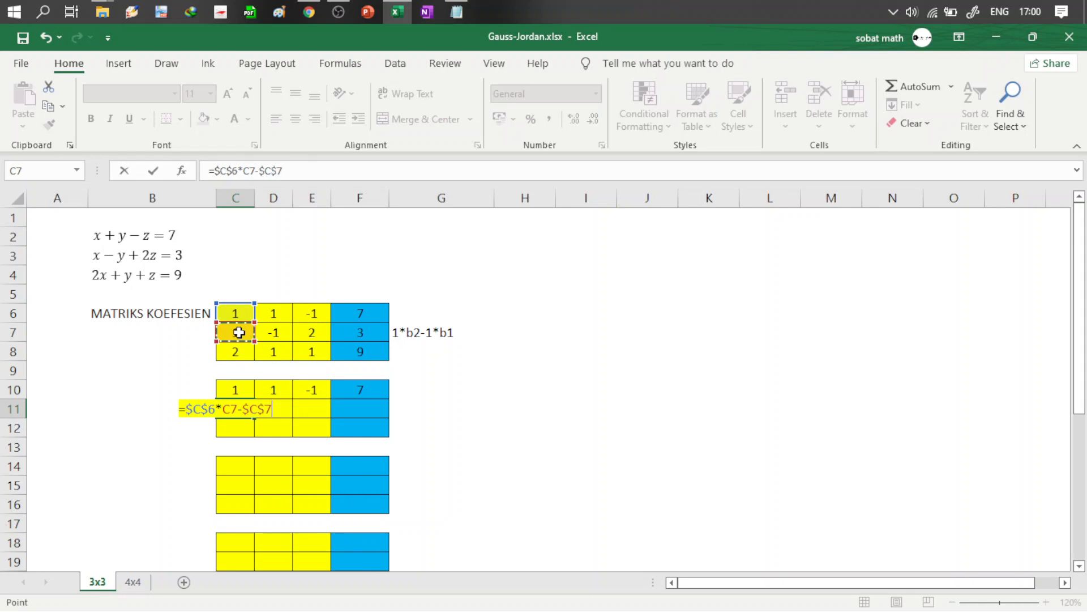
pyautogui.write('*')
pyautogui.click(242, 311)
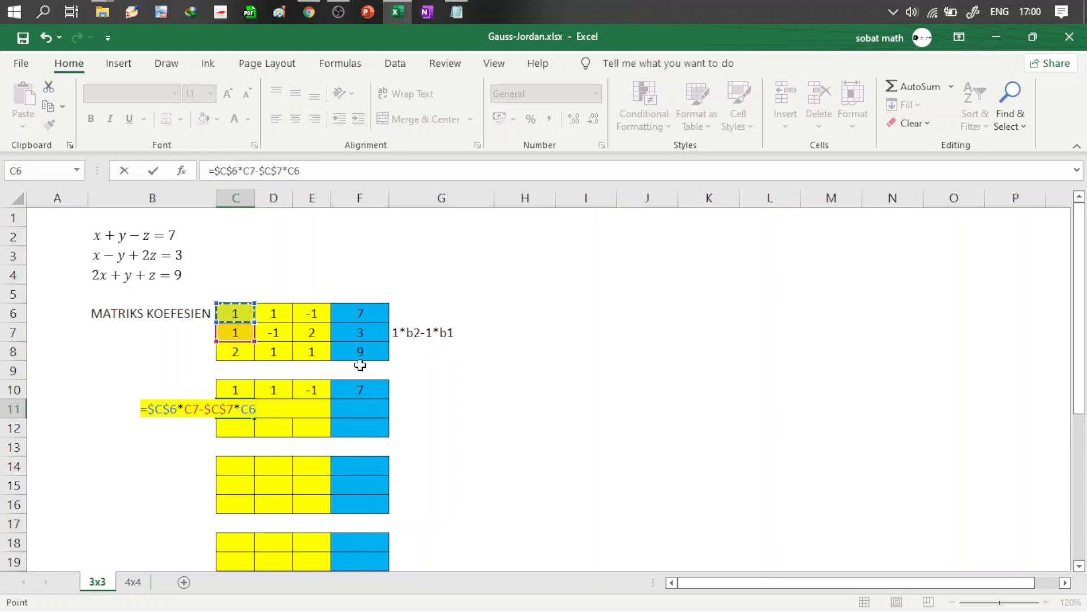
pyautogui.press('Tab')
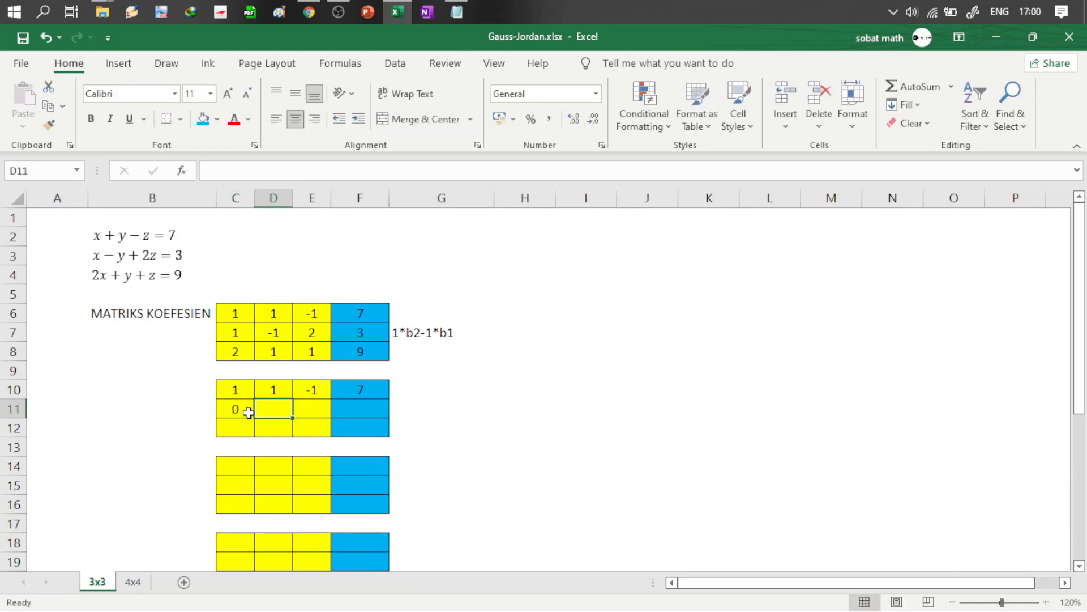
# Step: Fill the C11 formula across to F11 and set the fill colour of F11 back to light blue
pyautogui.click(247, 408)
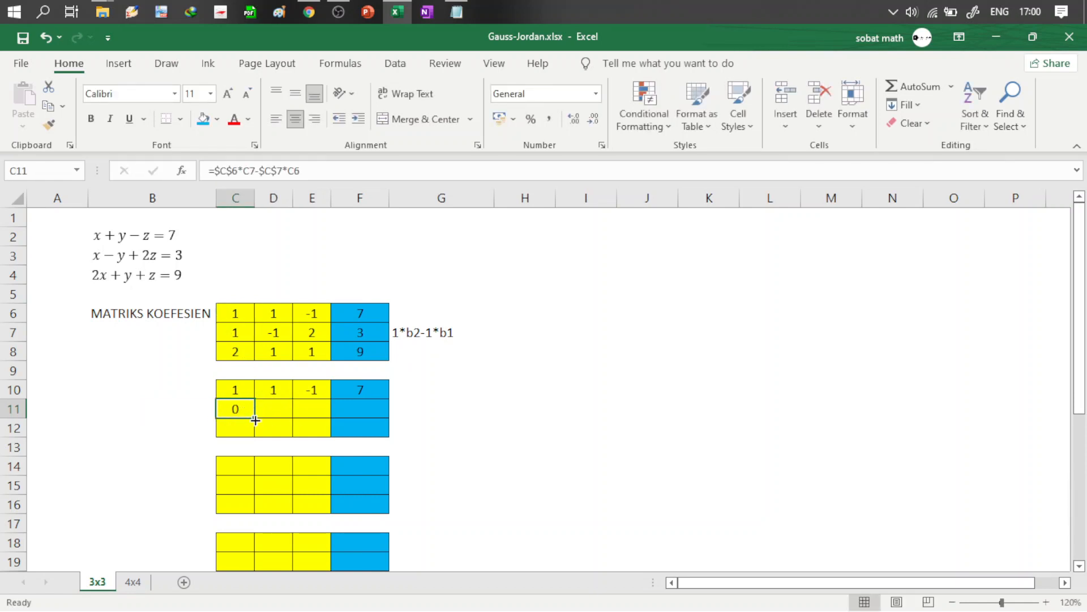
pyautogui.moveTo(255, 418); pyautogui.dragTo(375, 405)
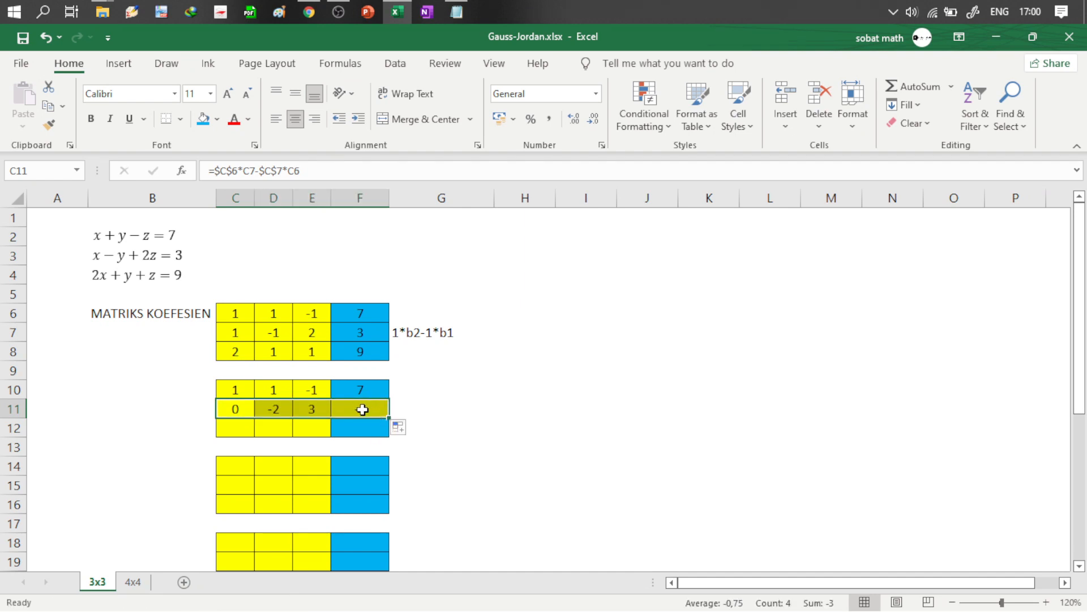
pyautogui.click(360, 408)
pyautogui.click(205, 121)
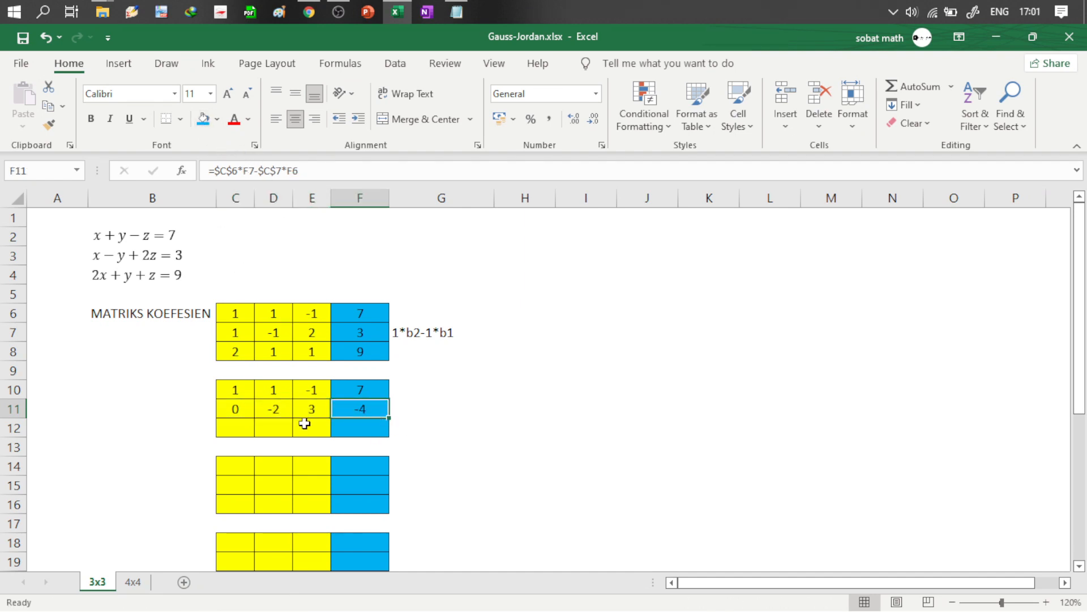
# Step: Inspect the filled formulas in D11, E11 and F11 to check which cells they reference
pyautogui.doubleClick(270, 414)
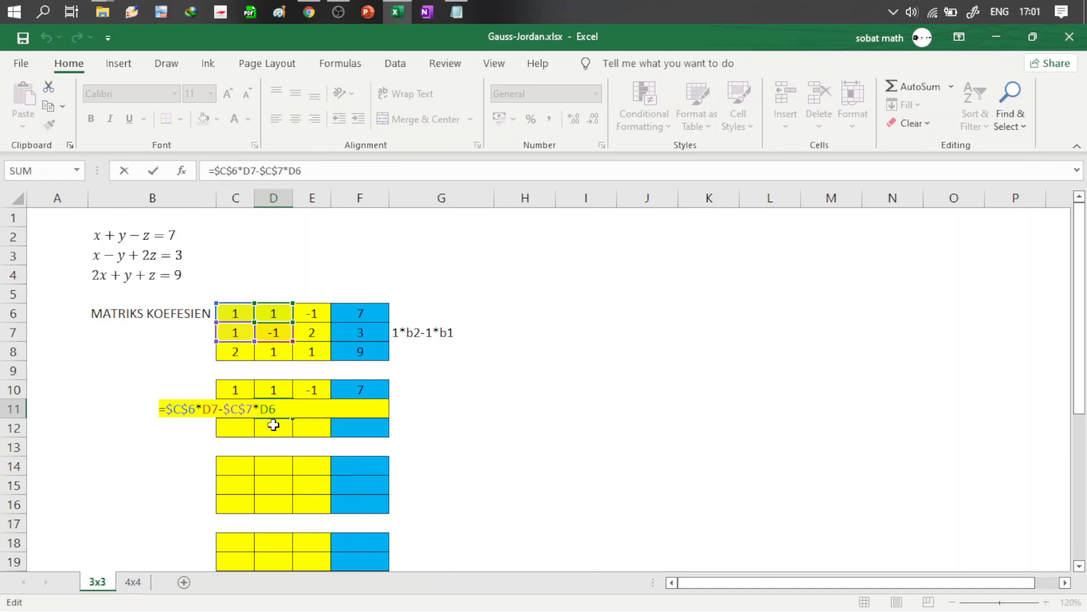
pyautogui.press('Tab')
pyautogui.press('F2')
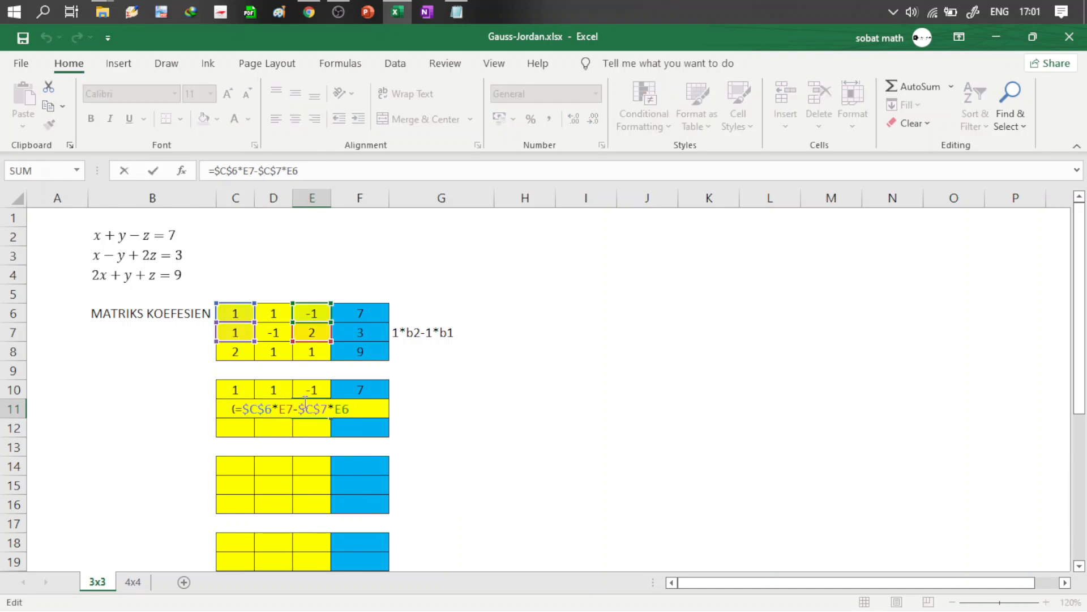
pyautogui.press('Tab')
pyautogui.press('F2')
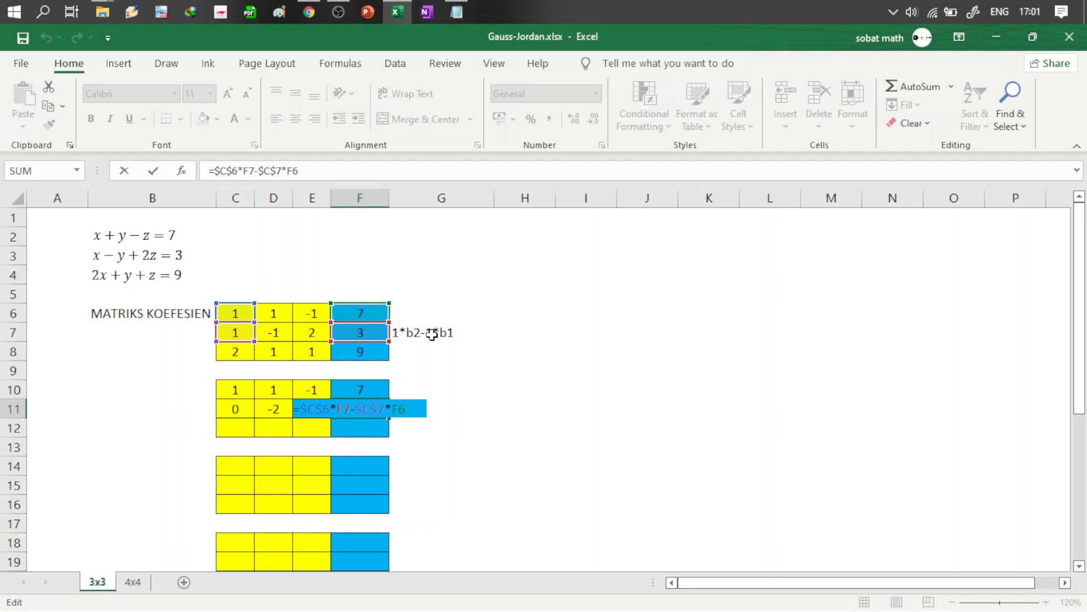
pyautogui.press('Return')
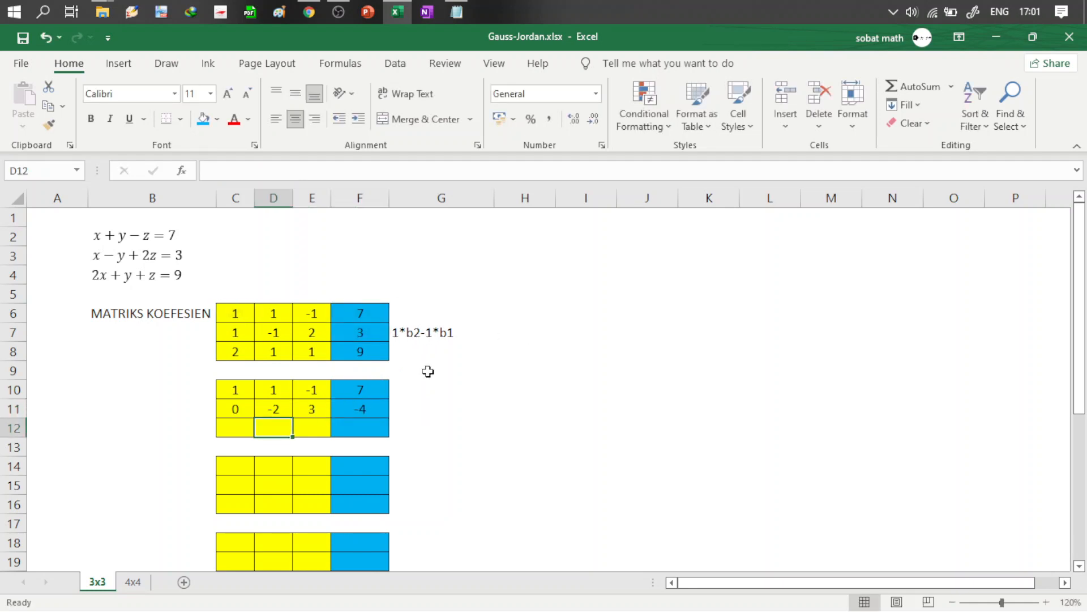
# Step: Write the row operation 1*b3-2*b1 as a text note in G8, beside the first matrix's third row
pyautogui.click(414, 340)
pyautogui.click(413, 348)
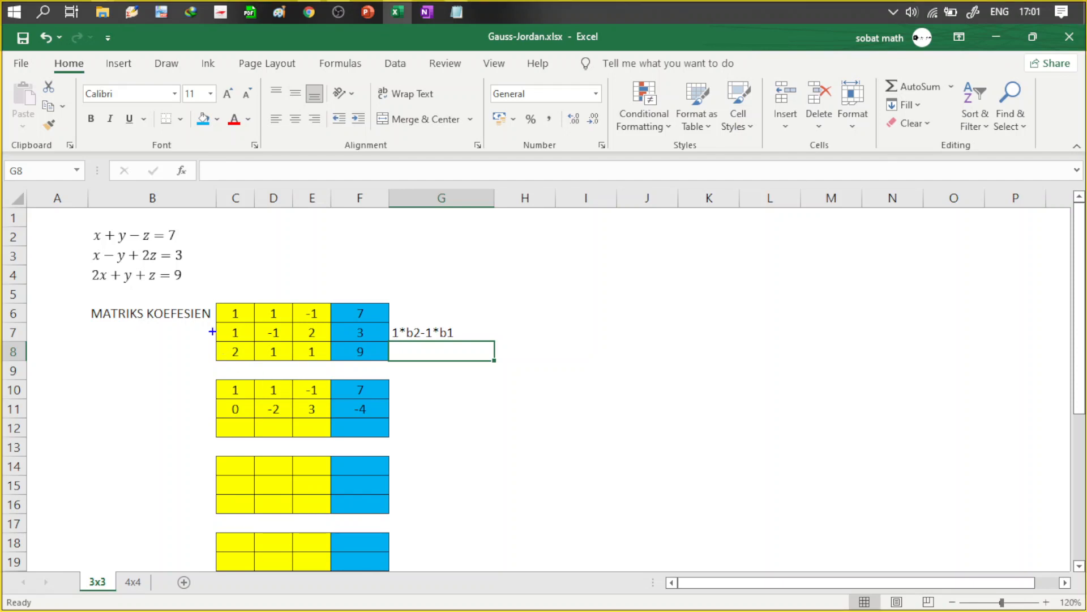
pyautogui.moveTo(218, 336); pyautogui.dragTo(250, 363)
pyautogui.moveTo(223, 297); pyautogui.dragTo(252, 327)
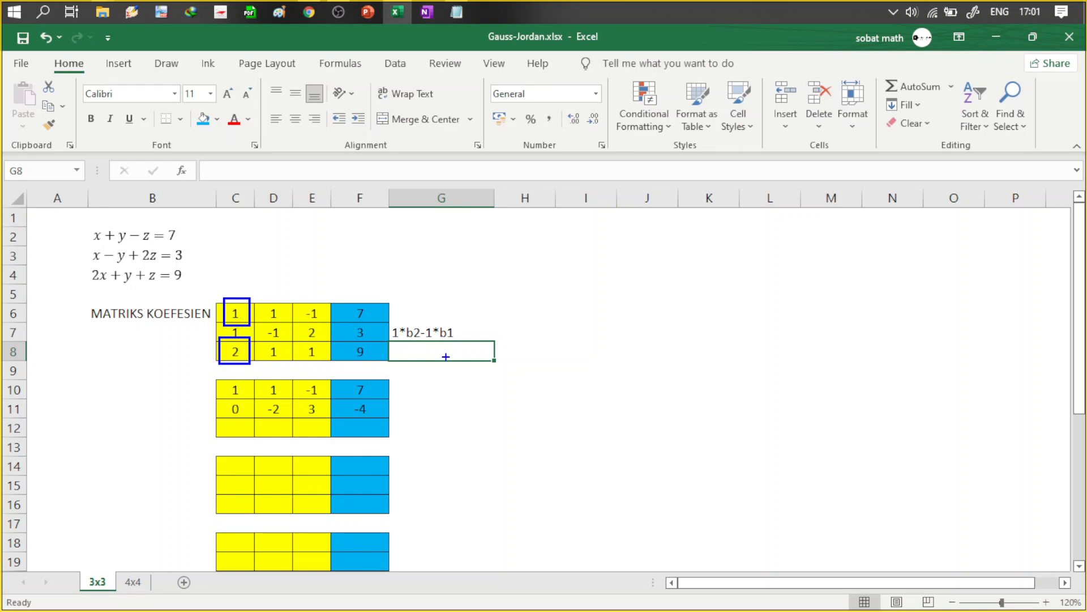
pyautogui.press('Escape')
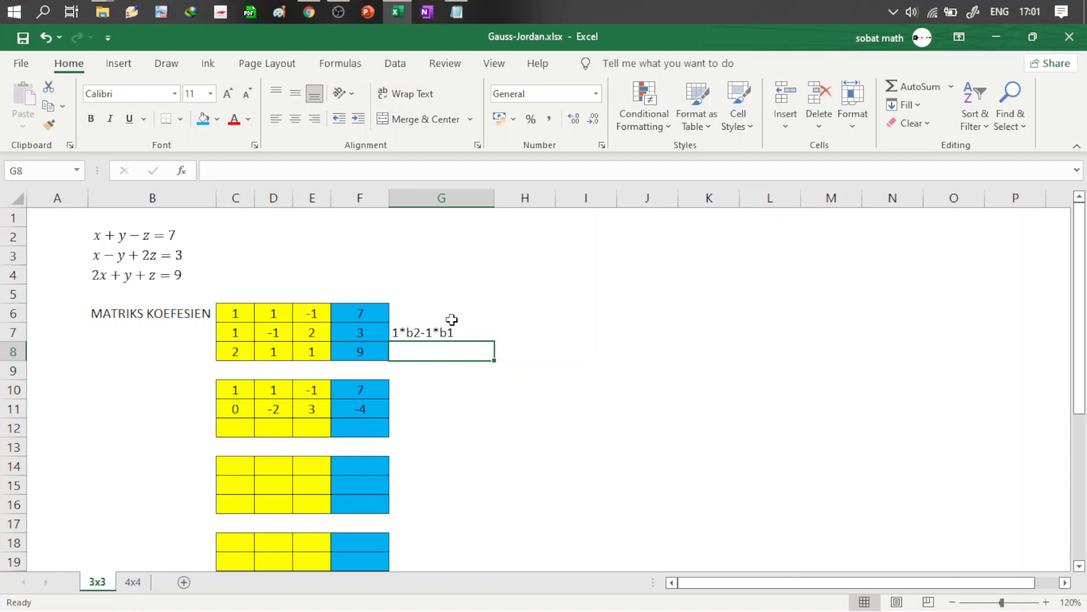
pyautogui.write('b3-b1')
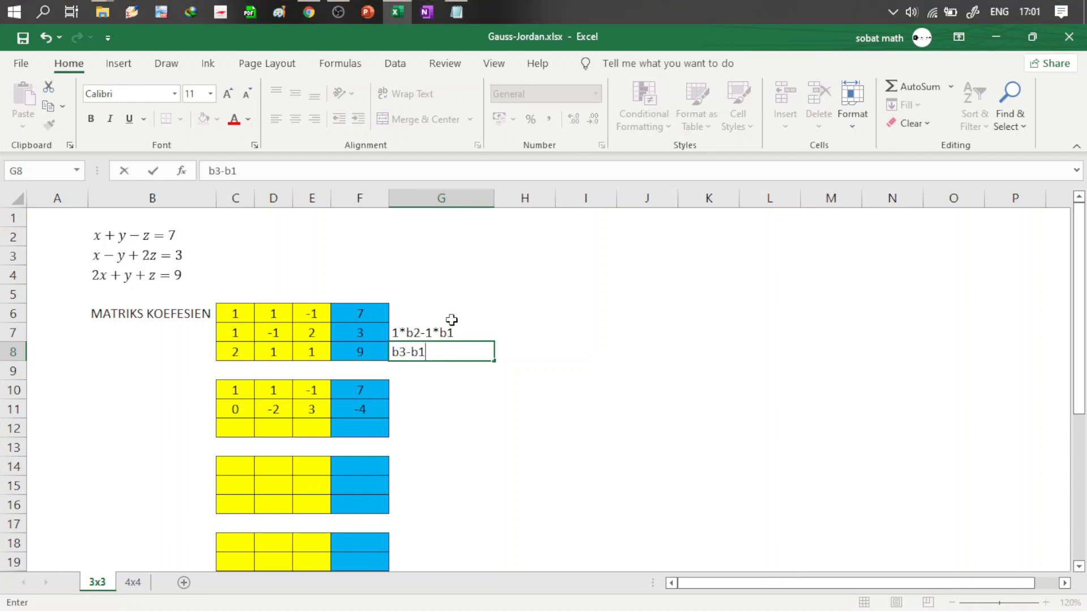
pyautogui.click(395, 354)
pyautogui.moveTo(219, 300); pyautogui.dragTo(248, 326)
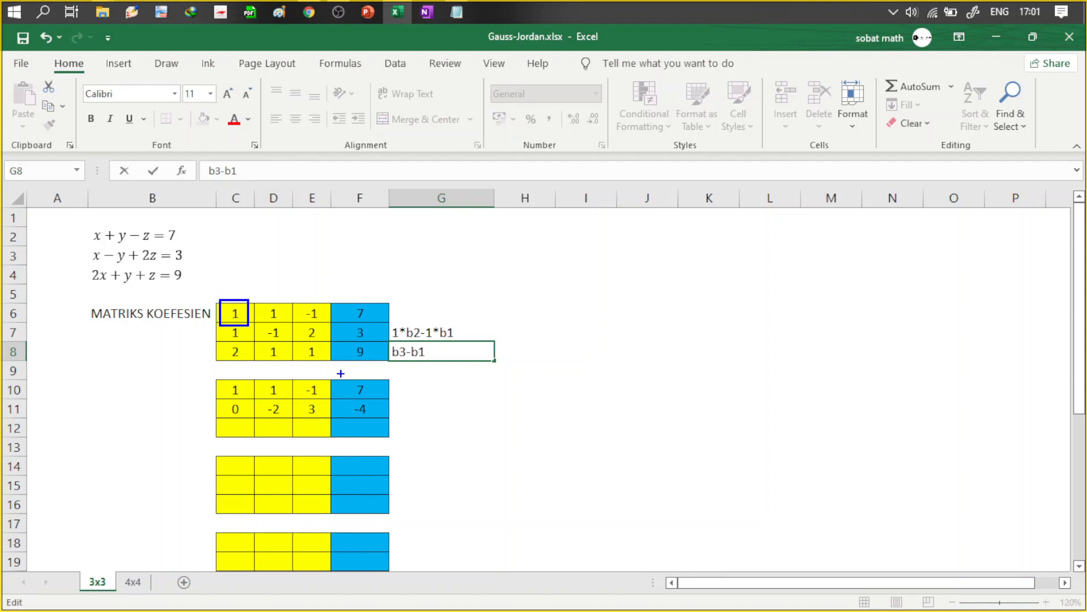
pyautogui.press('Escape')
pyautogui.write('1')
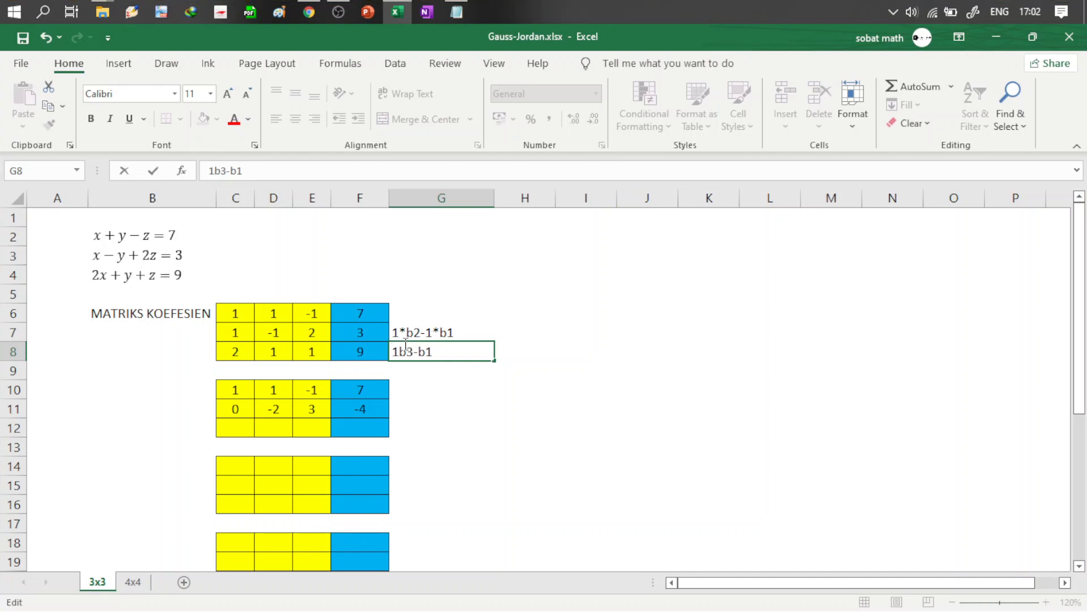
pyautogui.write('*')
pyautogui.click(426, 352)
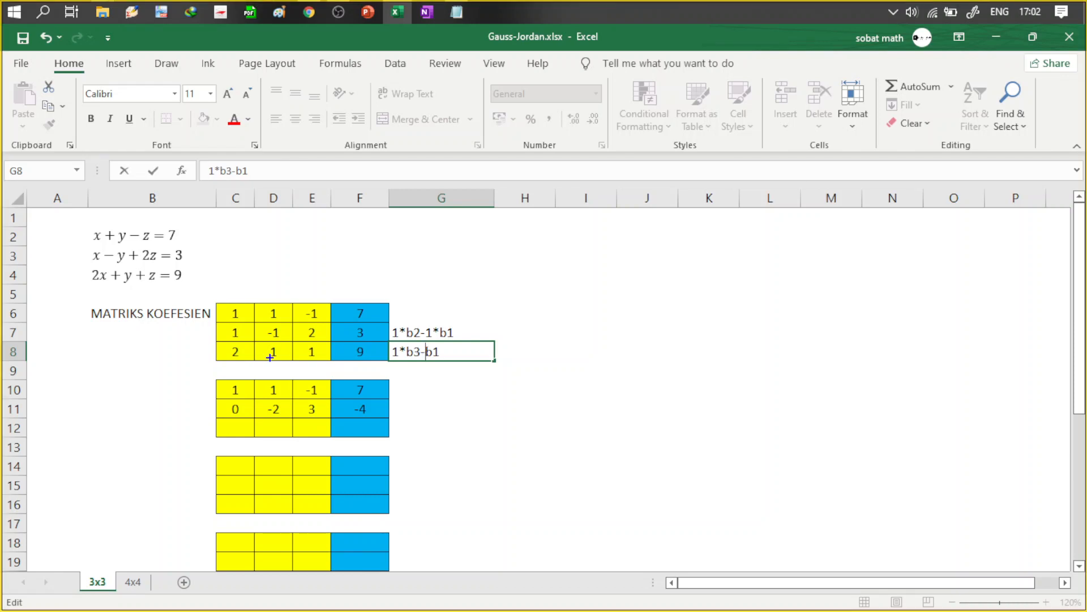
pyautogui.moveTo(215, 340); pyautogui.dragTo(255, 369)
pyautogui.click(438, 358)
pyautogui.write('2*')
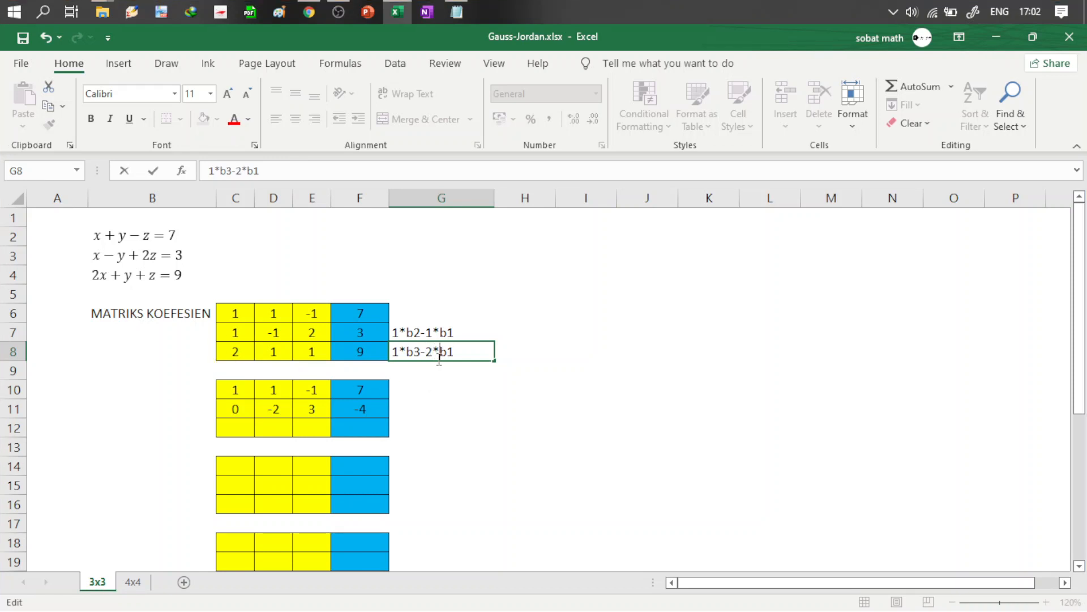
pyautogui.press('Return')
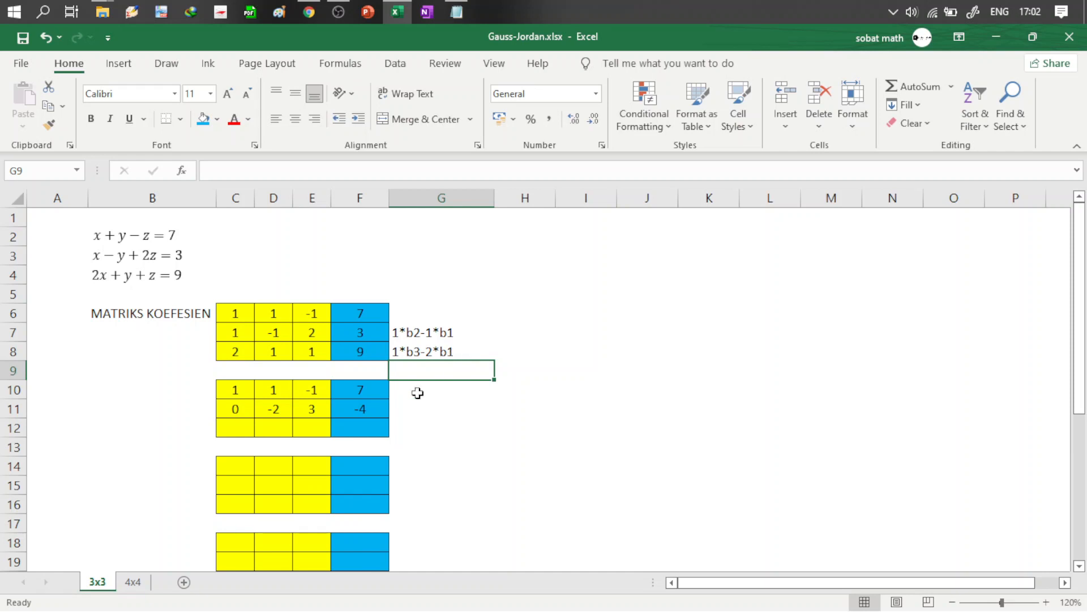
# Step: Enter the elimination formula =$C$6*C8-$C$8*C6 in C12, with absolute references for the two multipliers
pyautogui.click(238, 432)
pyautogui.write('=')
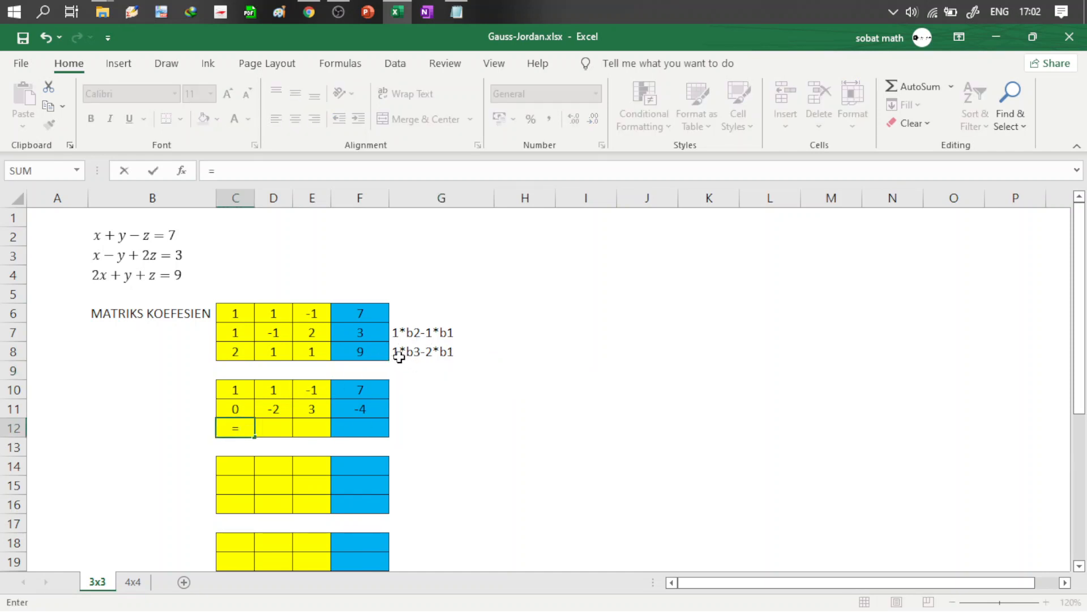
pyautogui.click(240, 315)
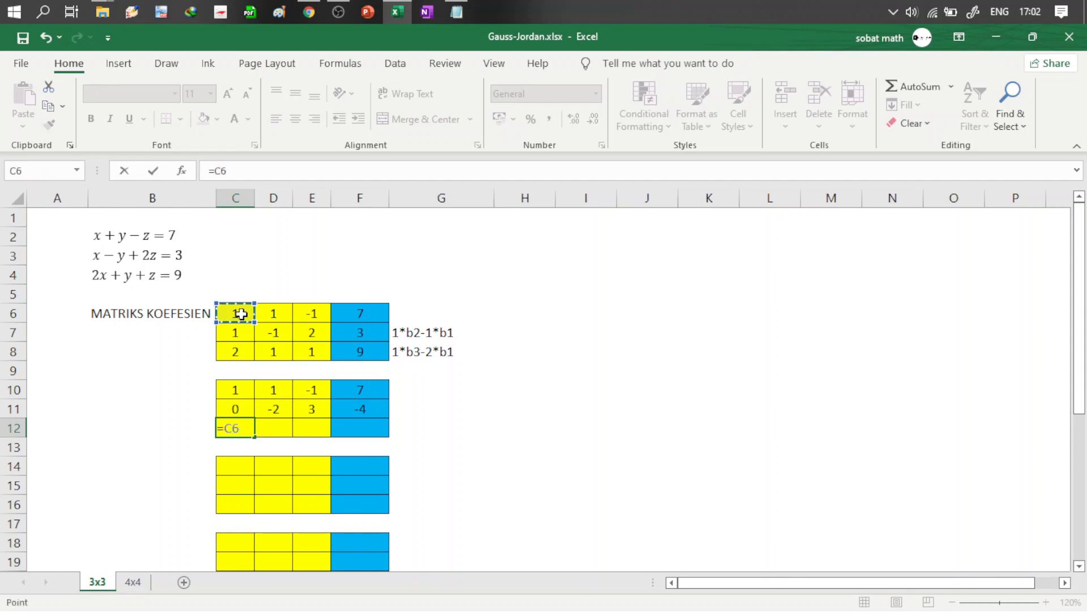
pyautogui.press('F4')
pyautogui.write('*')
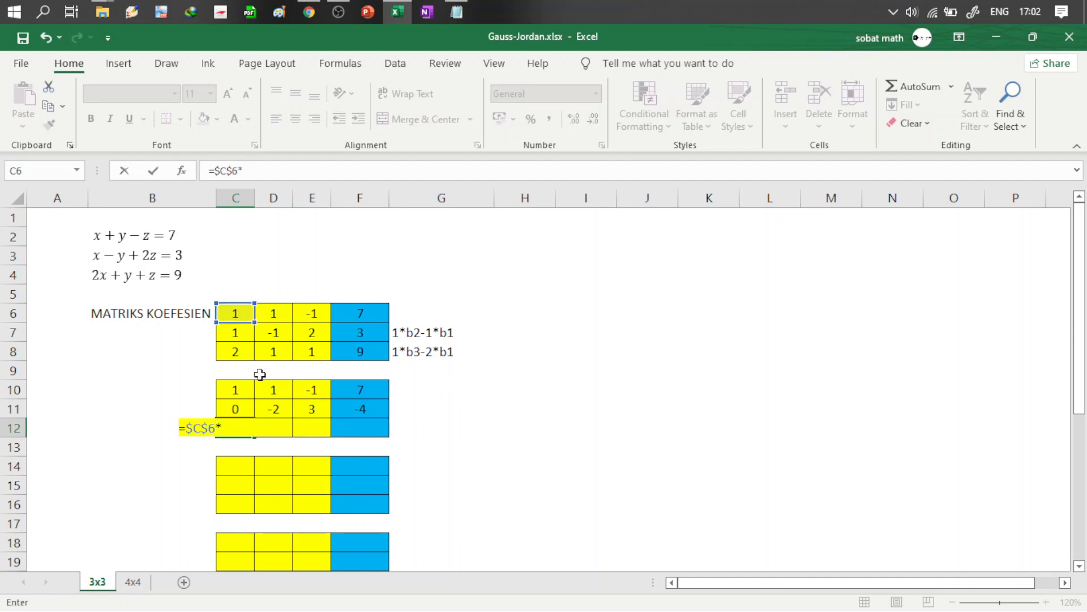
pyautogui.click(235, 350)
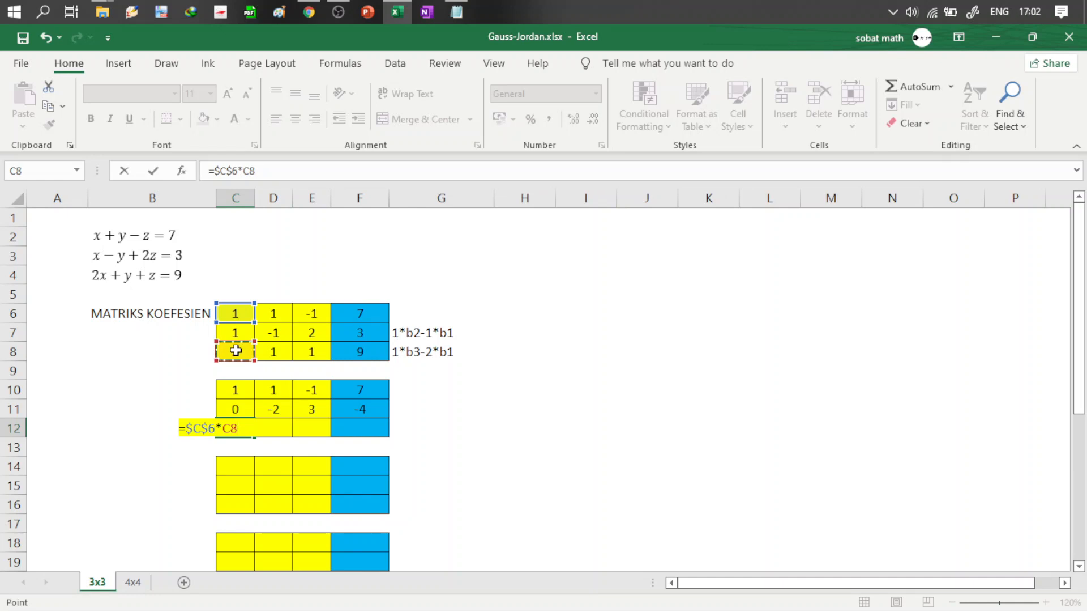
pyautogui.write('-')
pyautogui.click(242, 351)
pyautogui.press('F4')
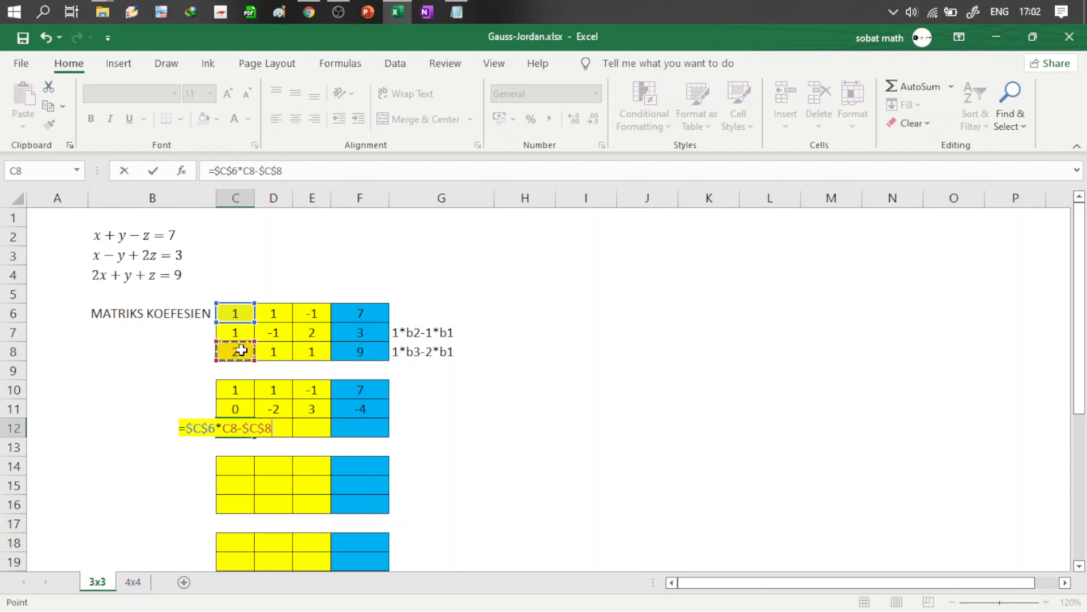
pyautogui.write('*')
pyautogui.click(238, 313)
pyautogui.press('Return')
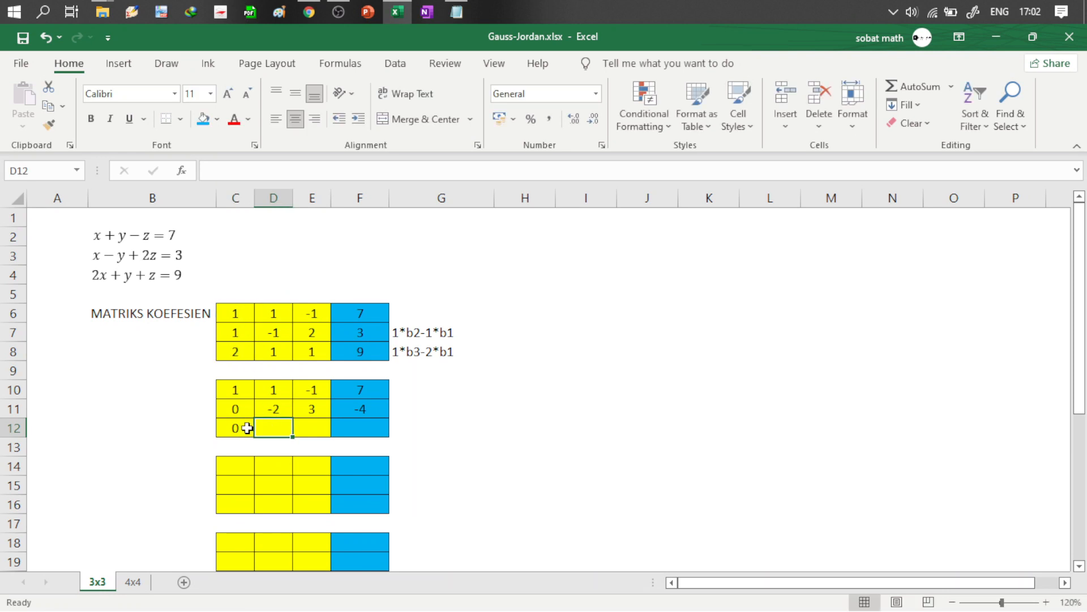
# Step: Fill the C12 formula across to F12 and set the fill colour of F12 back to light blue
pyautogui.click(249, 428)
pyautogui.moveTo(257, 435); pyautogui.dragTo(365, 445)
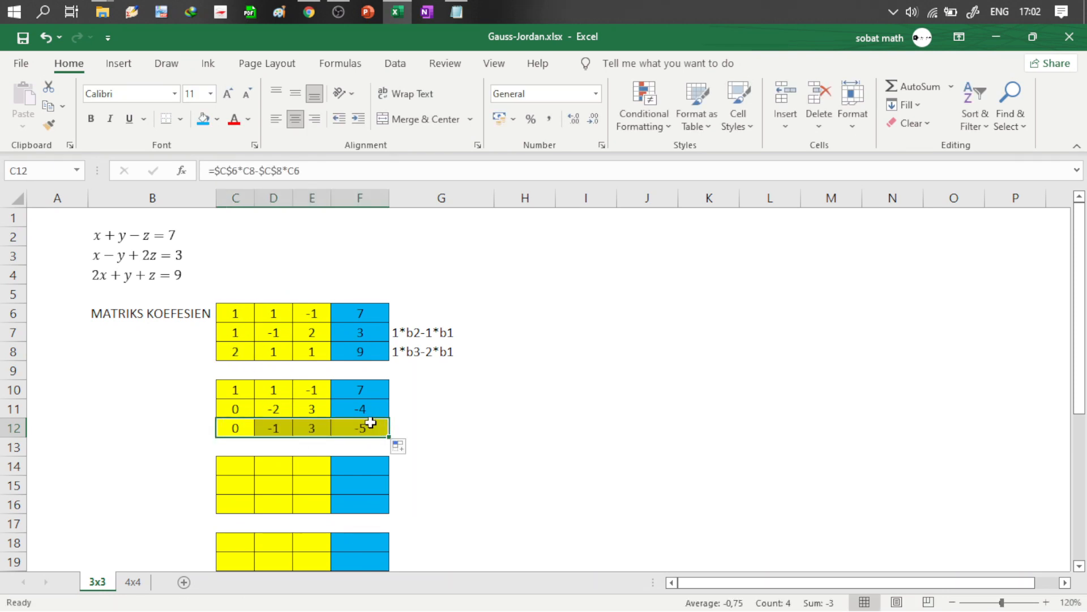
pyautogui.click(367, 427)
pyautogui.click(203, 120)
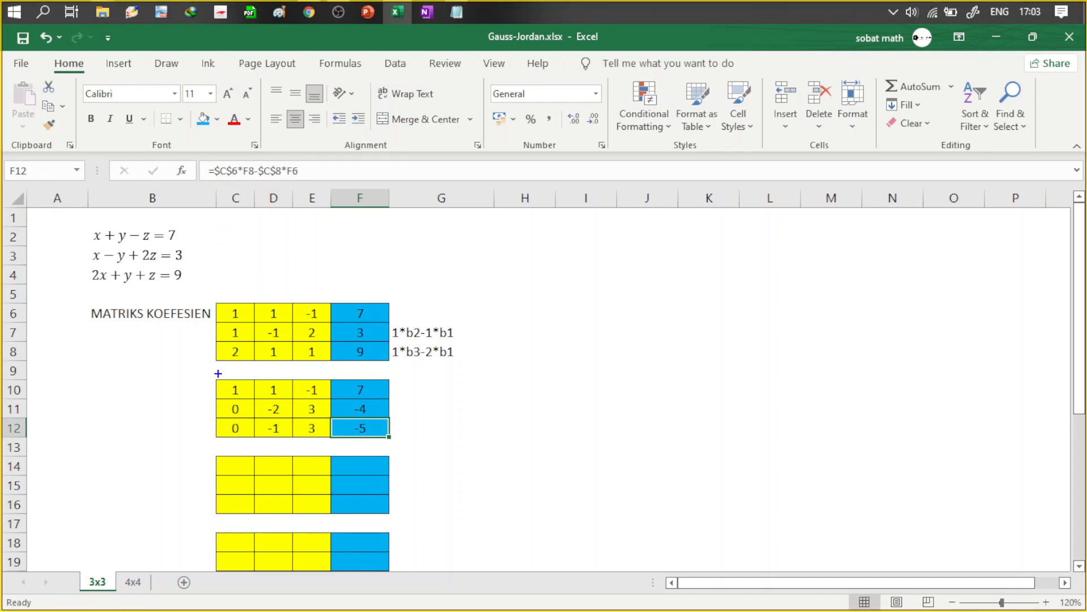
pyautogui.moveTo(218, 374); pyautogui.dragTo(249, 406)
pyautogui.hotkey('ctrl', 'z')
pyautogui.moveTo(259, 395); pyautogui.dragTo(288, 422)
pyautogui.press('Escape')
# Step: Write the row operation b2/(-2) as a text note in G11, beside the second matrix's second row
pyautogui.click(416, 410)
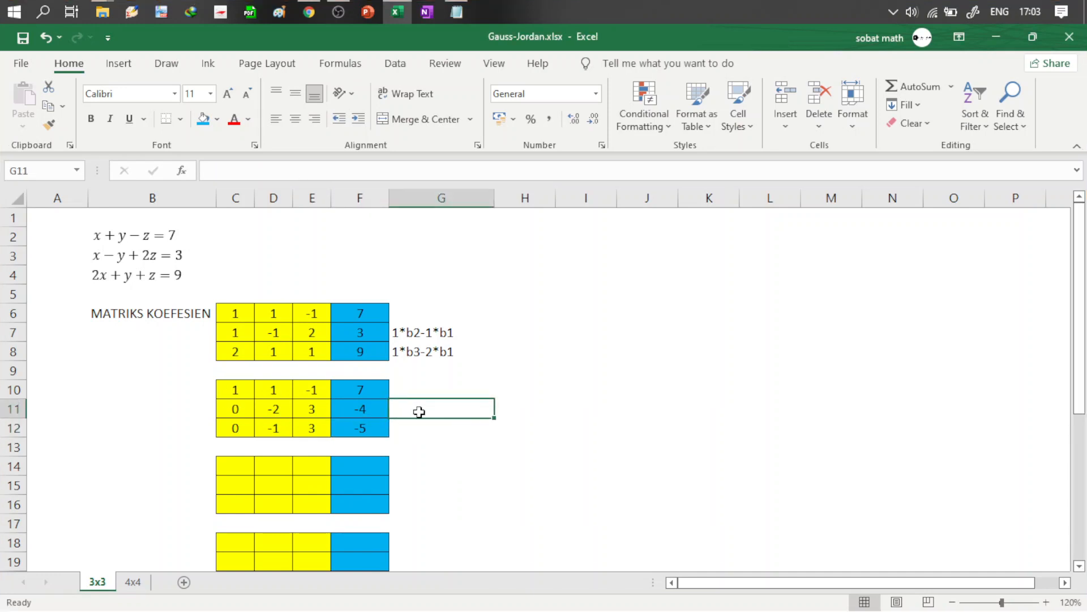
pyautogui.write('b2')
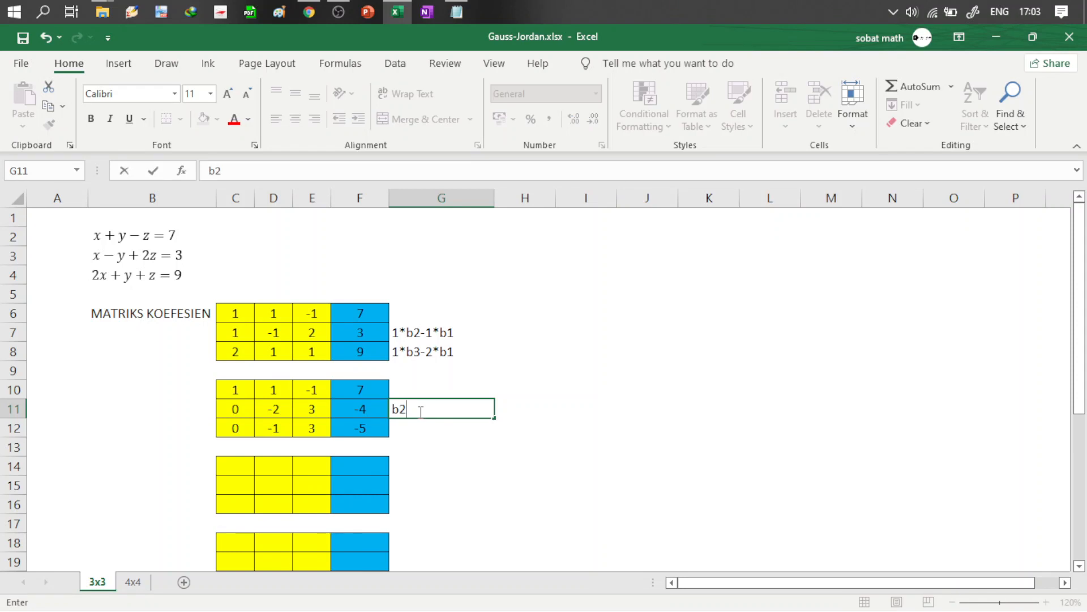
pyautogui.write('/')
pyautogui.write('-2')
pyautogui.press('BackSpace')
pyautogui.press('BackSpace')
pyautogui.write('(-2)')
pyautogui.press('Return')
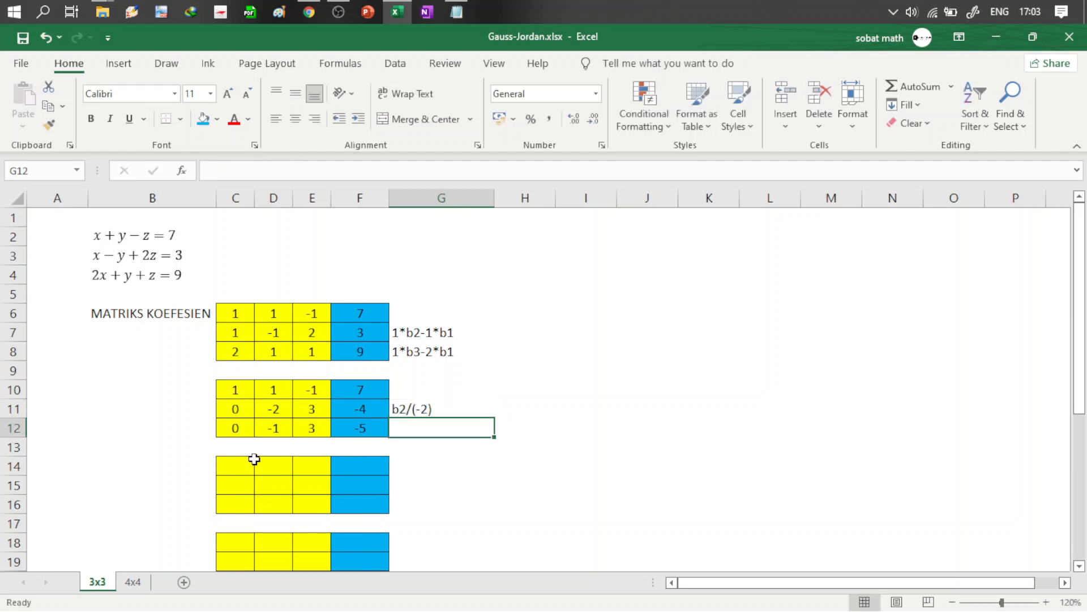
# Step: Enter =C10 in C14, fill it across to F14 and set the fill colour of F14 back to light blue
pyautogui.click(253, 459)
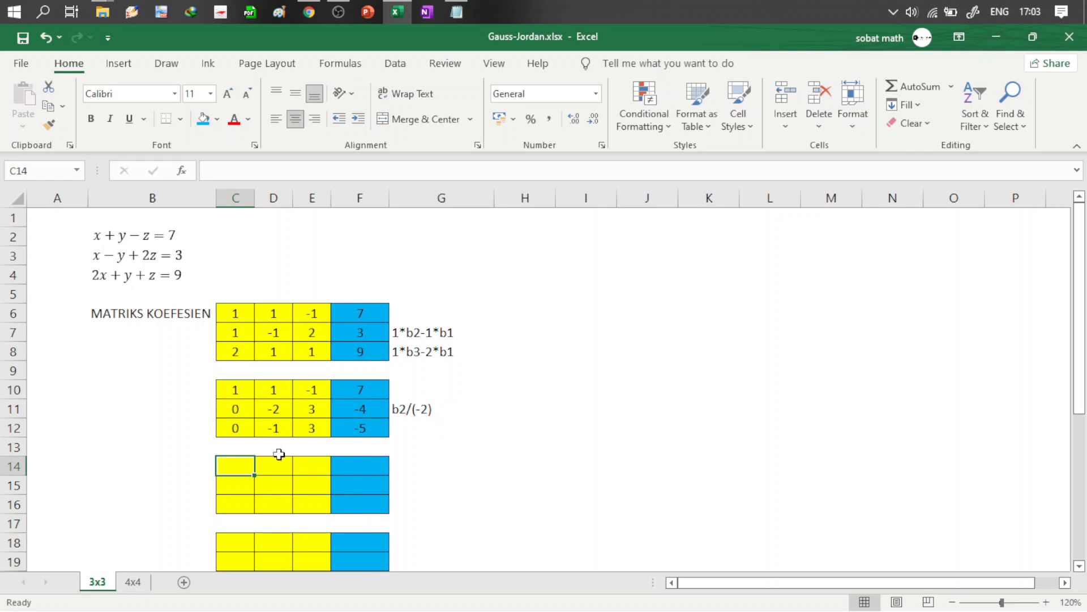
pyautogui.write('=')
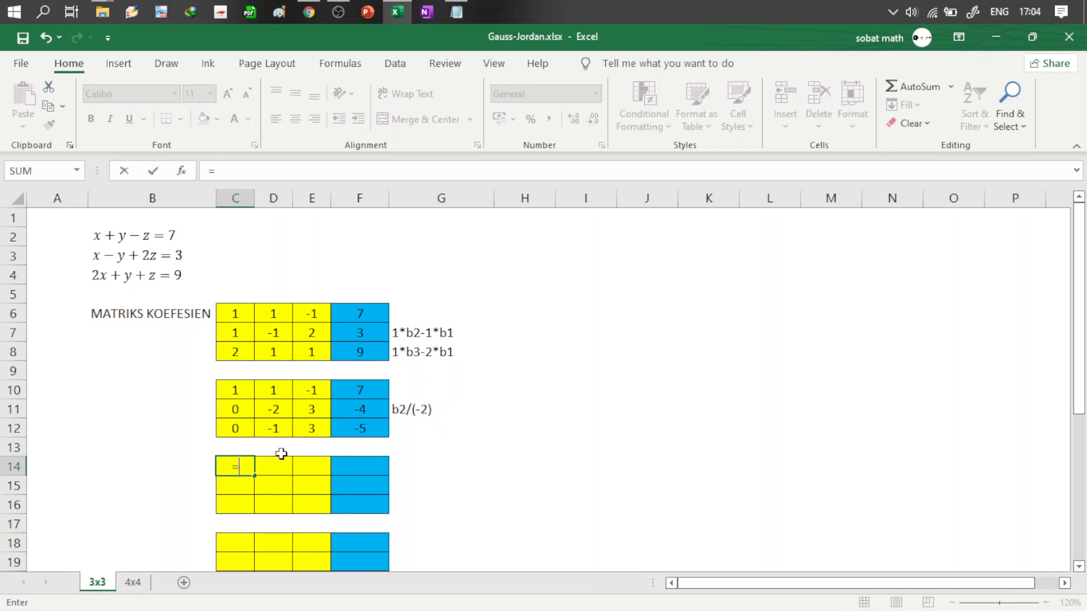
pyautogui.click(240, 391)
pyautogui.press('Tab')
pyautogui.click(243, 469)
pyautogui.moveTo(254, 475); pyautogui.dragTo(384, 466)
pyautogui.click(380, 466)
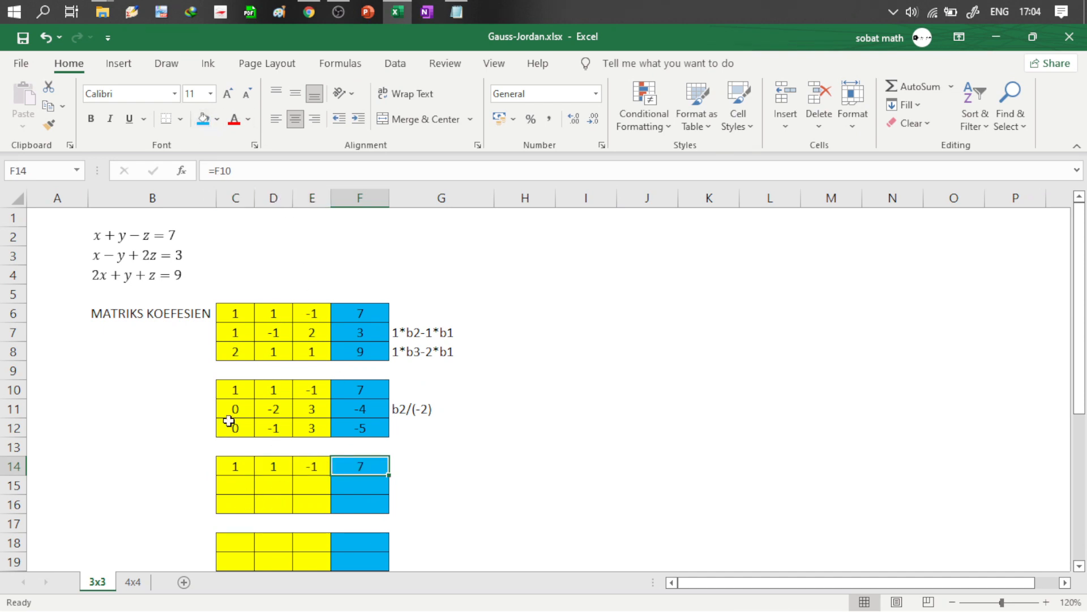
# Step: Enter the formula =C11/(-2) in C15 to scale the second row of the matrix
pyautogui.click(244, 488)
pyautogui.write('=')
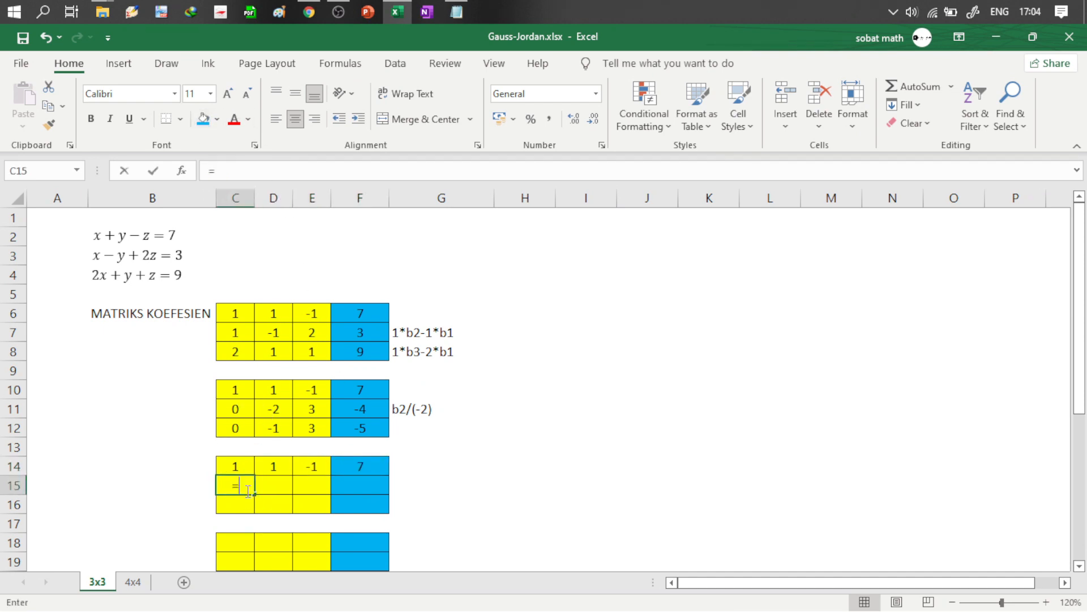
pyautogui.click(238, 412)
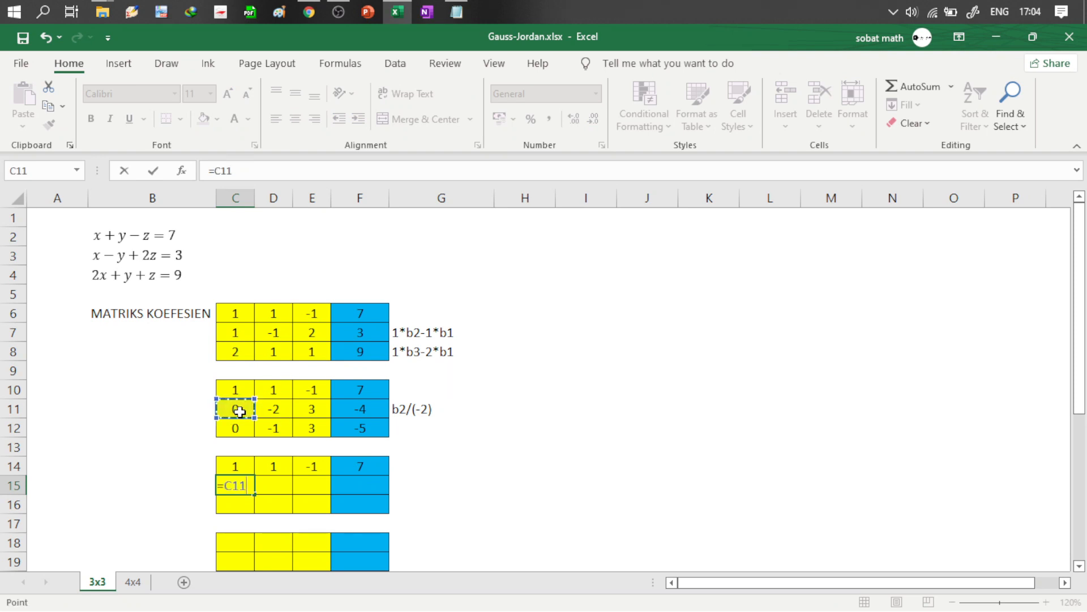
pyautogui.write('/(')
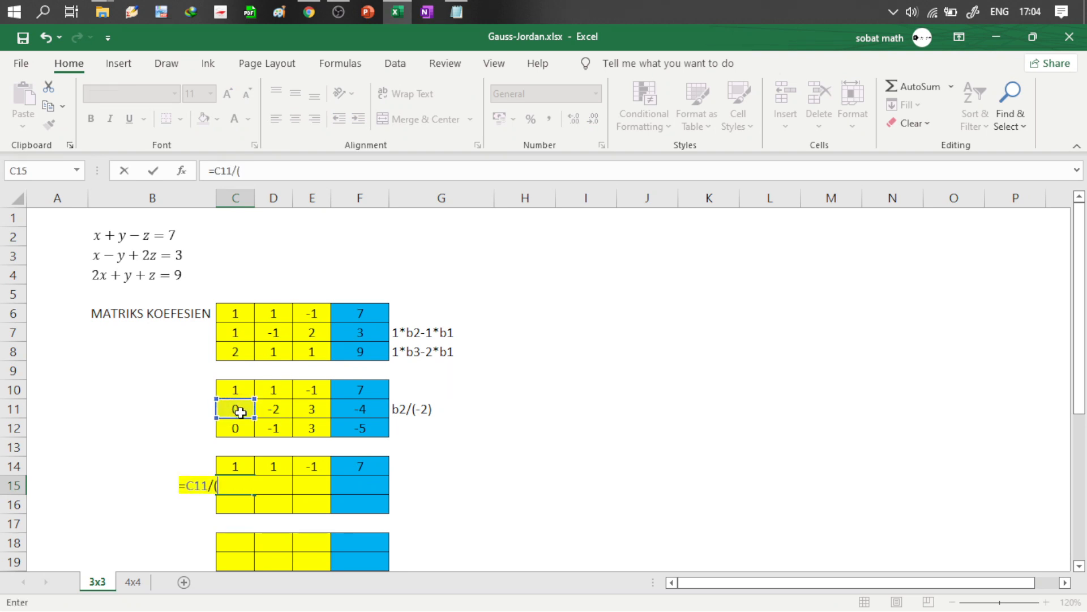
pyautogui.write('-2)')
pyautogui.hotkey('ctrl', 'Return')
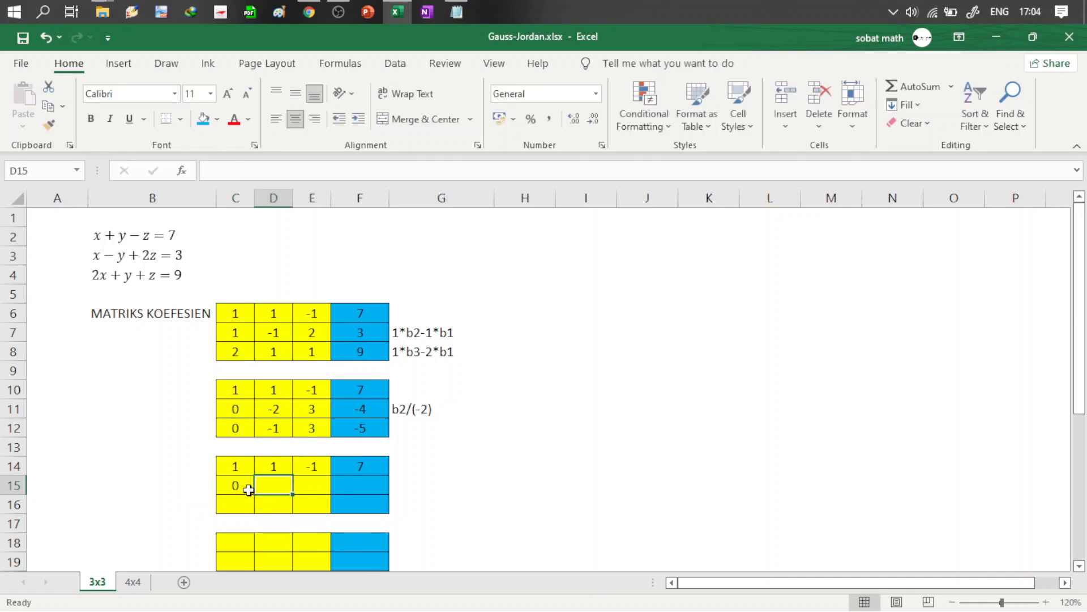
# Step: Fill the C15 formula across to F15 and set the fill colour of F15 back to light blue
pyautogui.moveTo(256, 494); pyautogui.dragTo(375, 498)
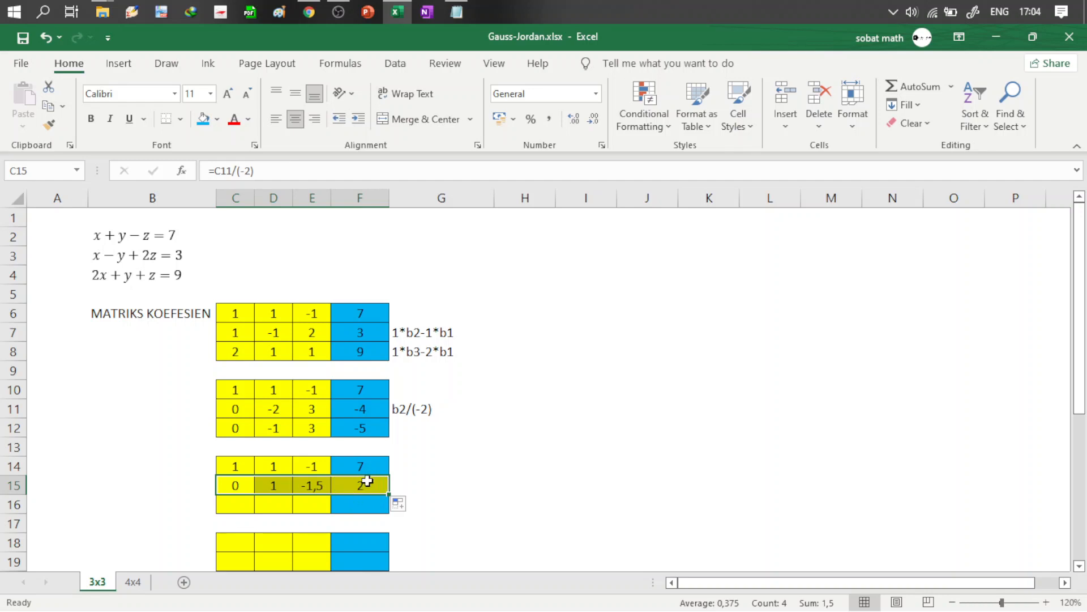
pyautogui.click(365, 481)
pyautogui.click(204, 120)
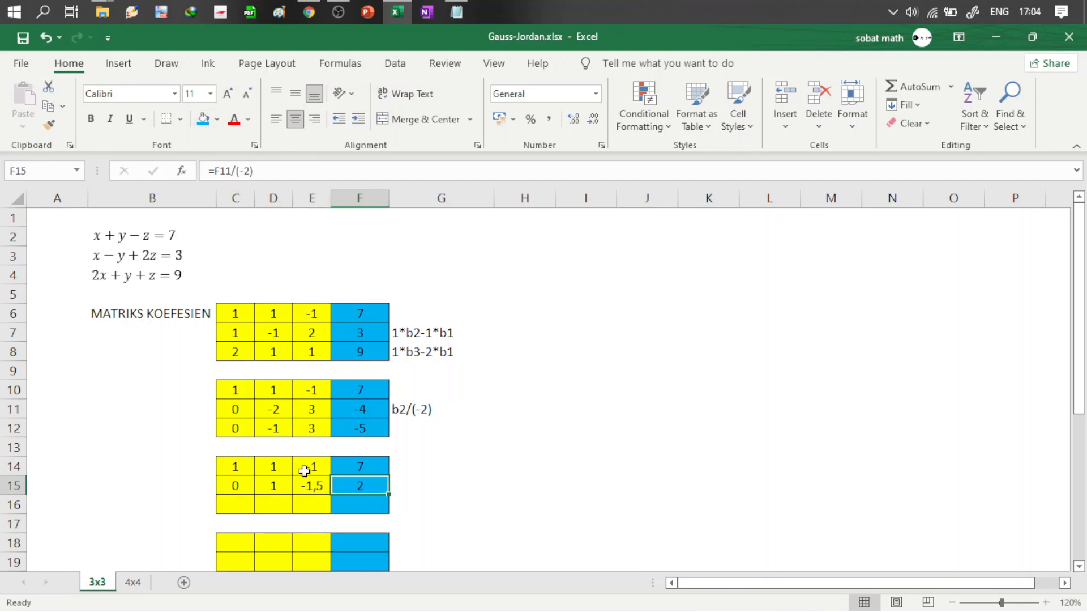
pyautogui.moveTo(256, 466); pyautogui.dragTo(288, 500)
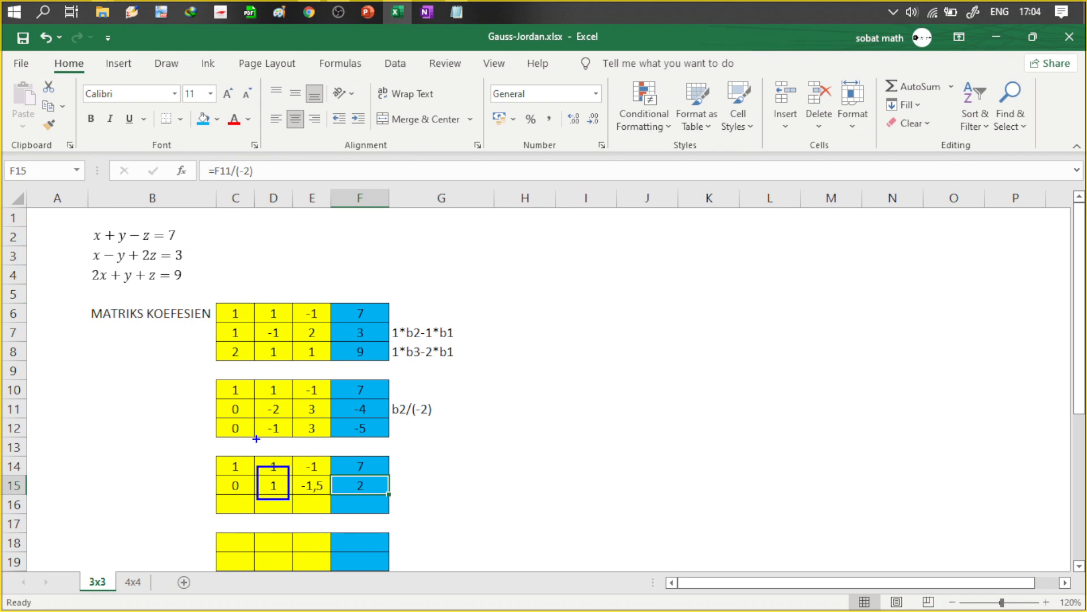
pyautogui.press('Escape')
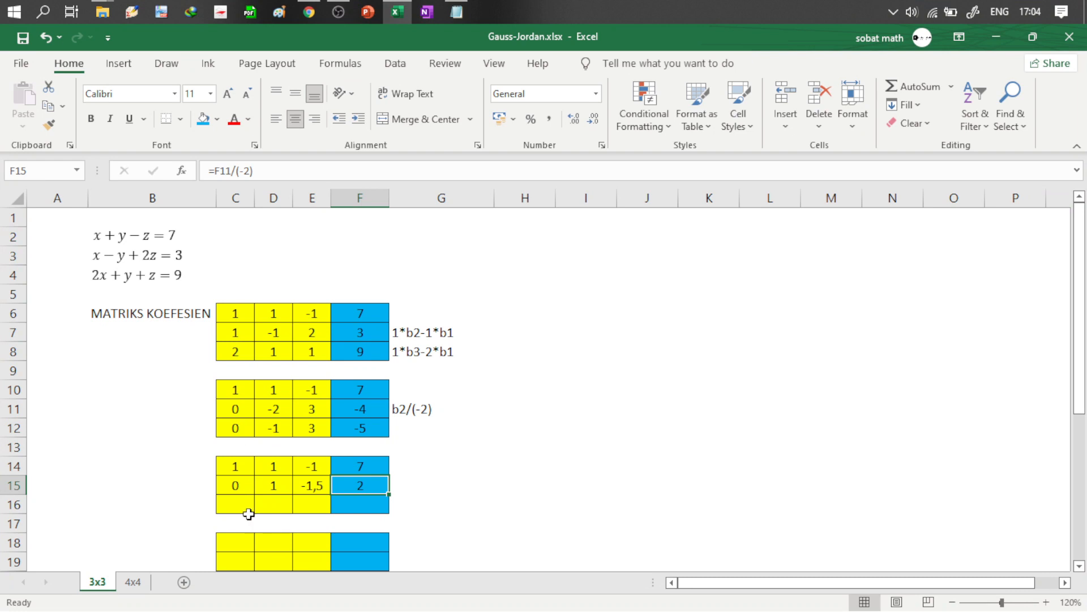
# Step: Enter =C12 in C16, fill it across to F16 and set the fill colour of F16 back to light blue
pyautogui.click(240, 498)
pyautogui.write('=')
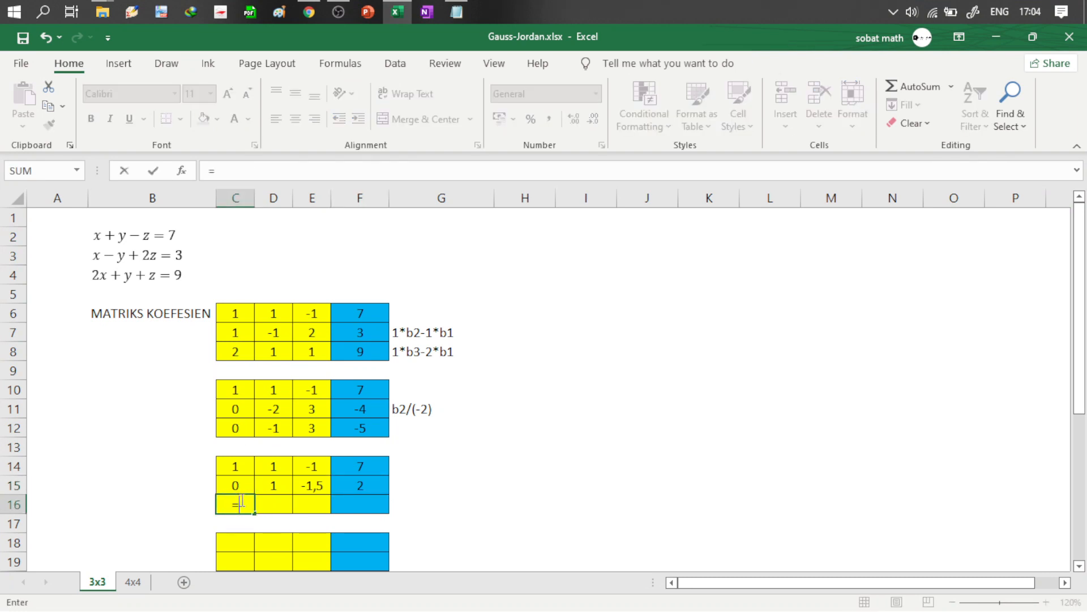
pyautogui.click(245, 426)
pyautogui.press('Return')
pyautogui.click(240, 503)
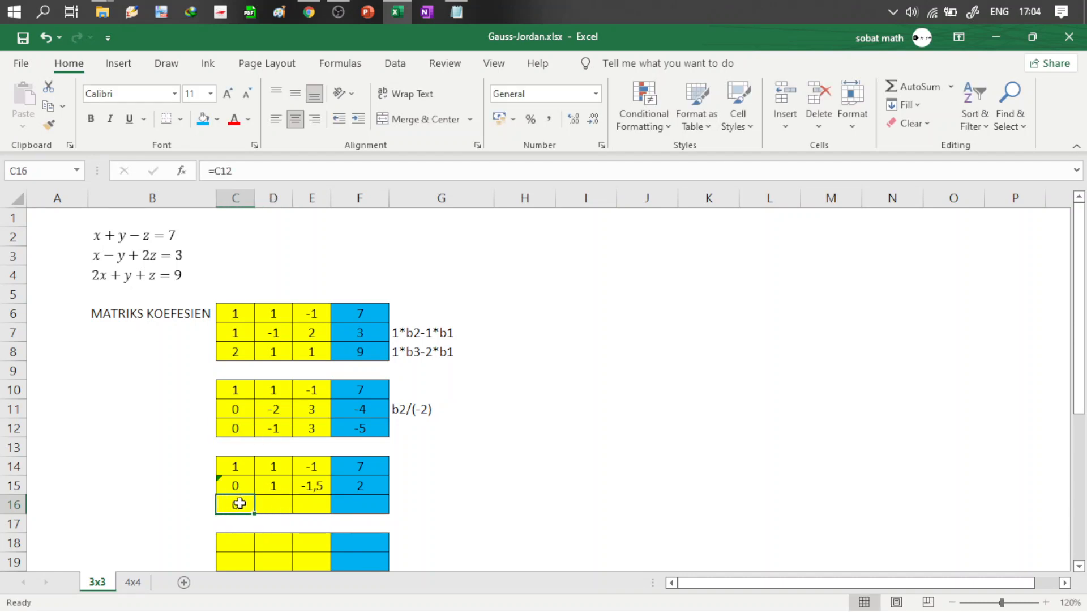
pyautogui.moveTo(254, 513); pyautogui.dragTo(367, 507)
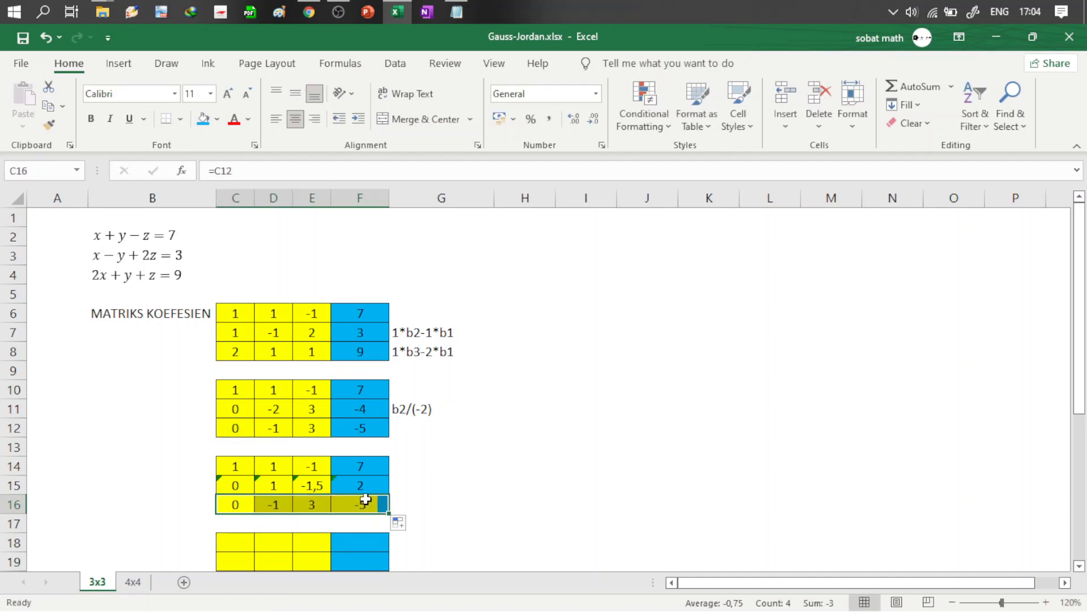
pyautogui.click(365, 499)
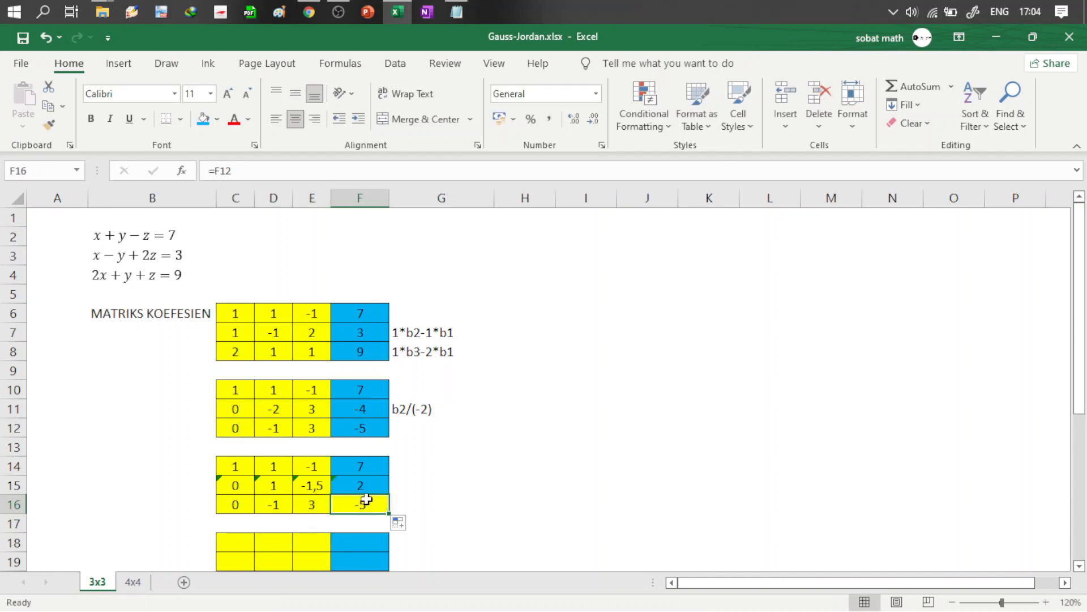
pyautogui.click(201, 120)
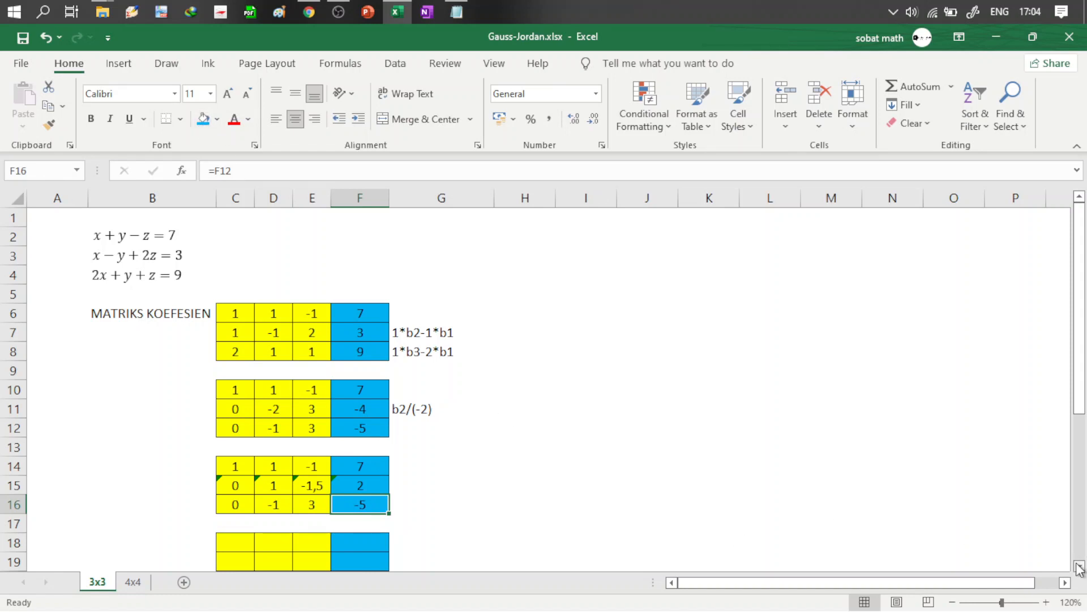
# Step: Write the row operation b3-b2 as a text note in G16, beside the third matrix's third row
pyautogui.scroll(-2, 1078, 566)
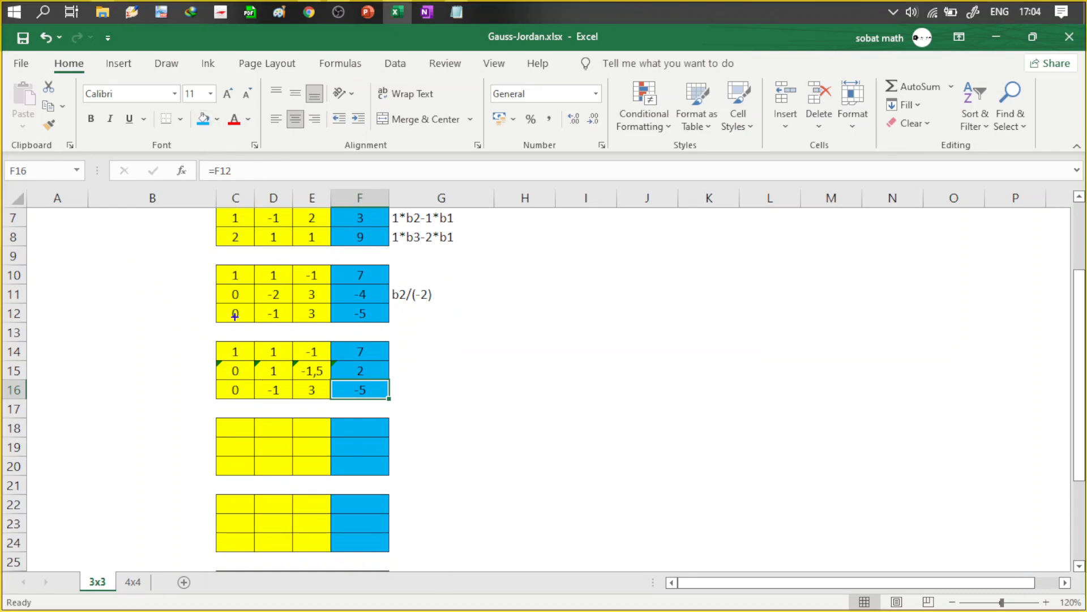
pyautogui.moveTo(256, 376); pyautogui.dragTo(291, 408)
pyautogui.click(413, 390)
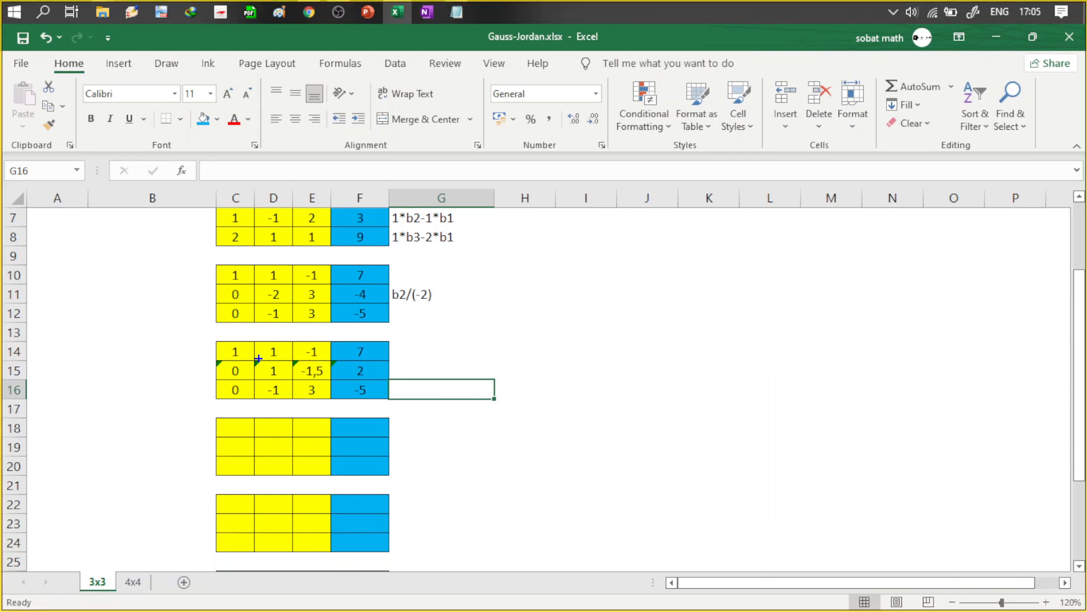
pyautogui.moveTo(261, 380)
pyautogui.mouseDown()
pyautogui.moveTo(304, 406)
pyautogui.moveTo(291, 404)
pyautogui.mouseUp()
pyautogui.moveTo(262, 380)
pyautogui.mouseDown()
pyautogui.moveTo(292, 361)
pyautogui.moveTo(283, 380)
pyautogui.mouseUp()
pyautogui.press('Escape')
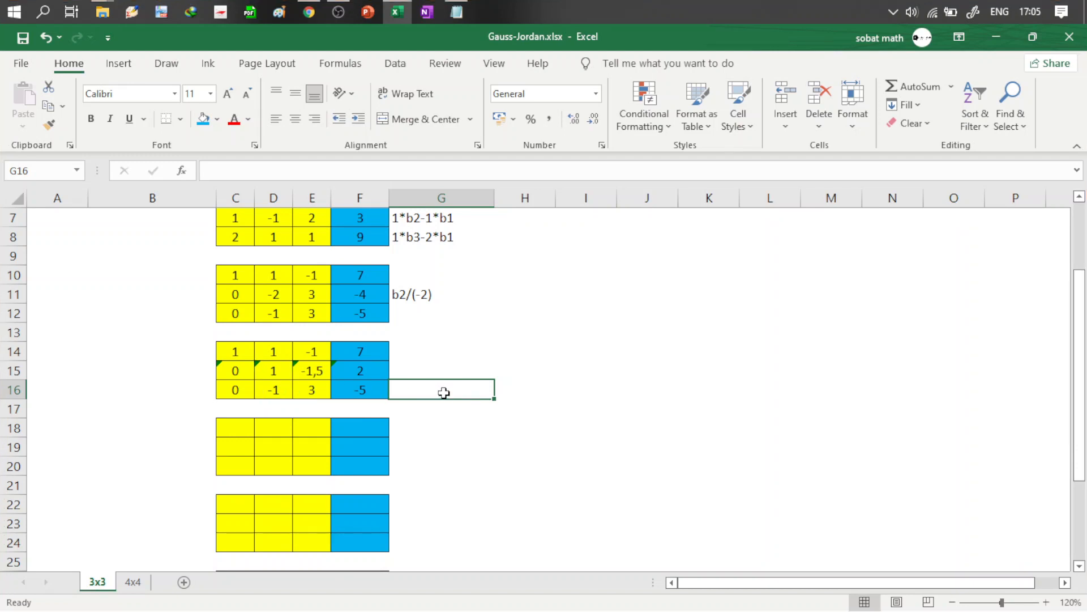
pyautogui.write('b3-b2')
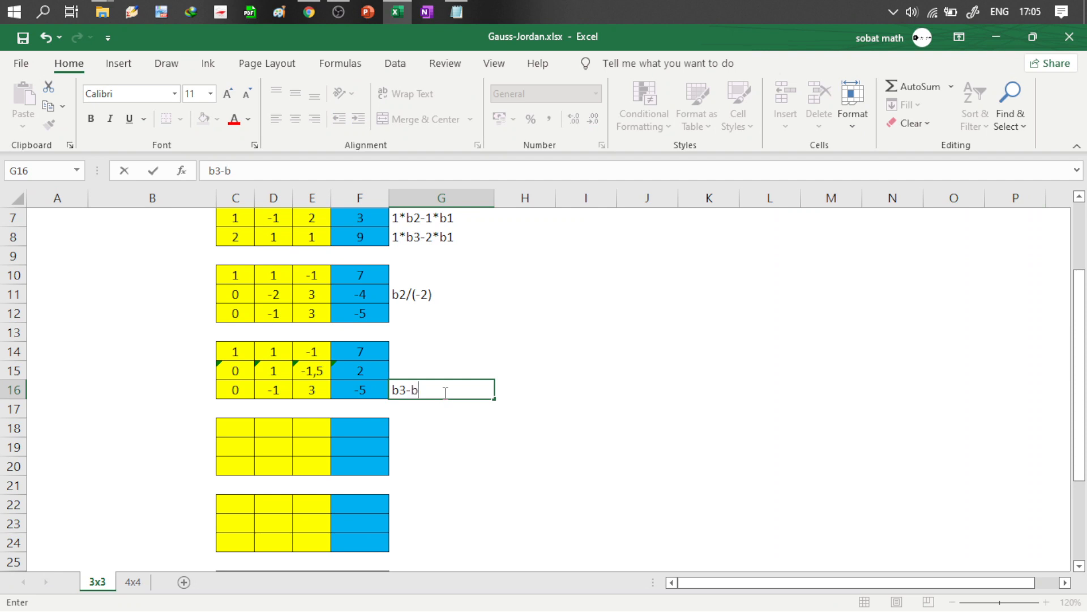
pyautogui.click(408, 391)
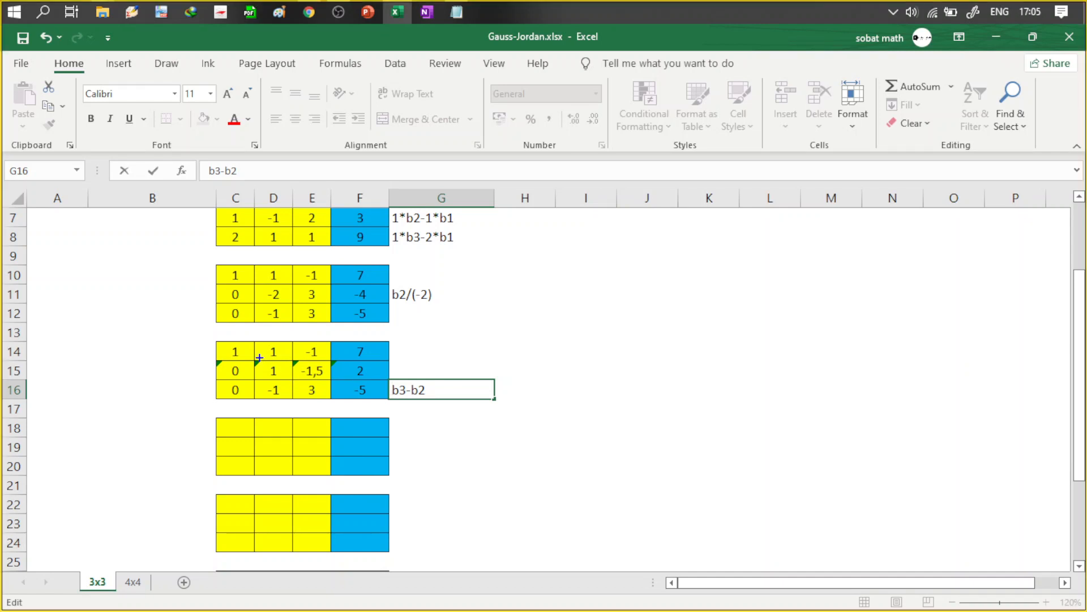
# Step: Add the multipliers to the note in G16 so that it reads 1*b3-(-1)b2
pyautogui.moveTo(259, 357); pyautogui.dragTo(291, 407)
pyautogui.moveTo(267, 361); pyautogui.dragTo(284, 383)
pyautogui.moveTo(265, 381); pyautogui.dragTo(283, 399)
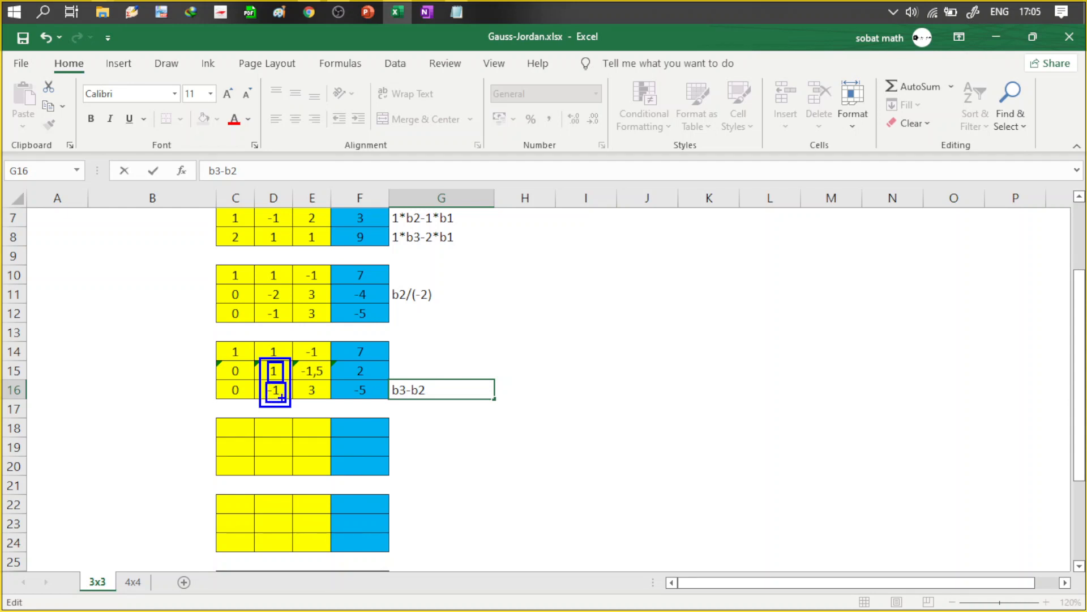
pyautogui.click(393, 391)
pyautogui.write('1')
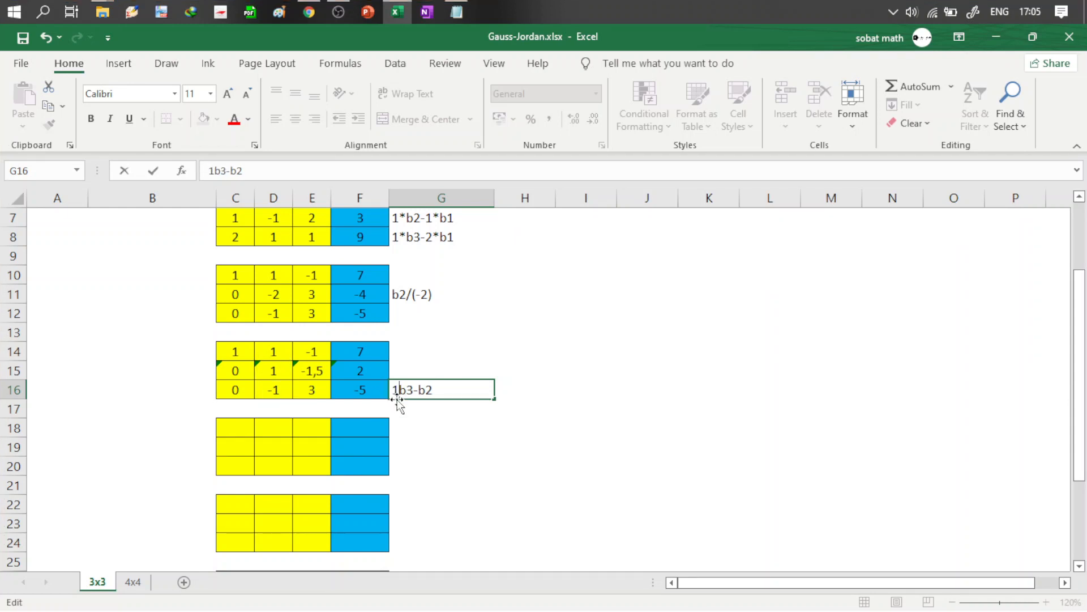
pyautogui.write('*')
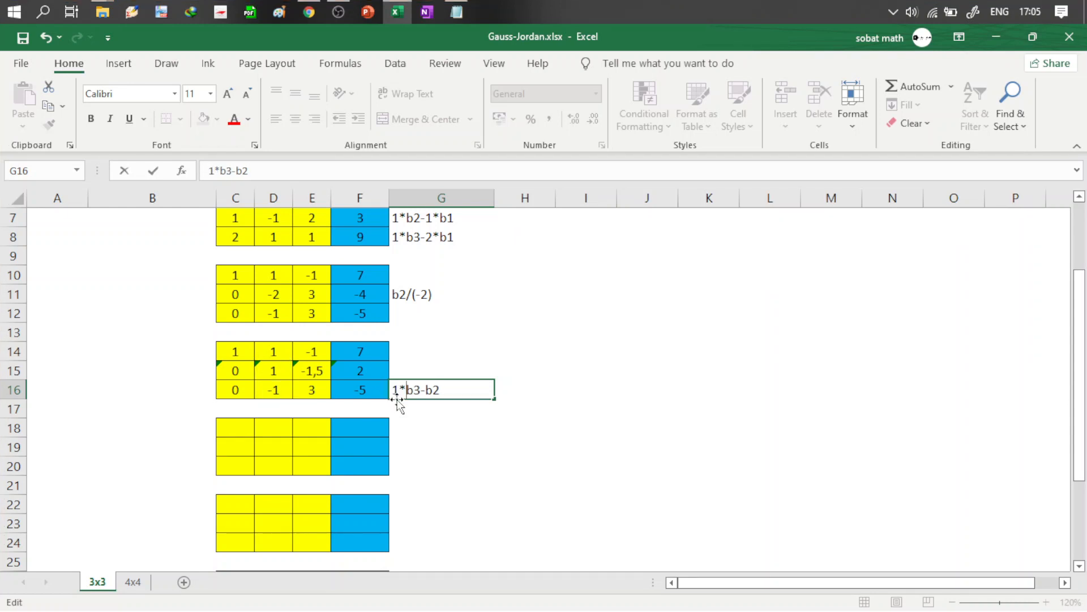
pyautogui.click(430, 391)
pyautogui.write('(-1)')
pyautogui.press('Return')
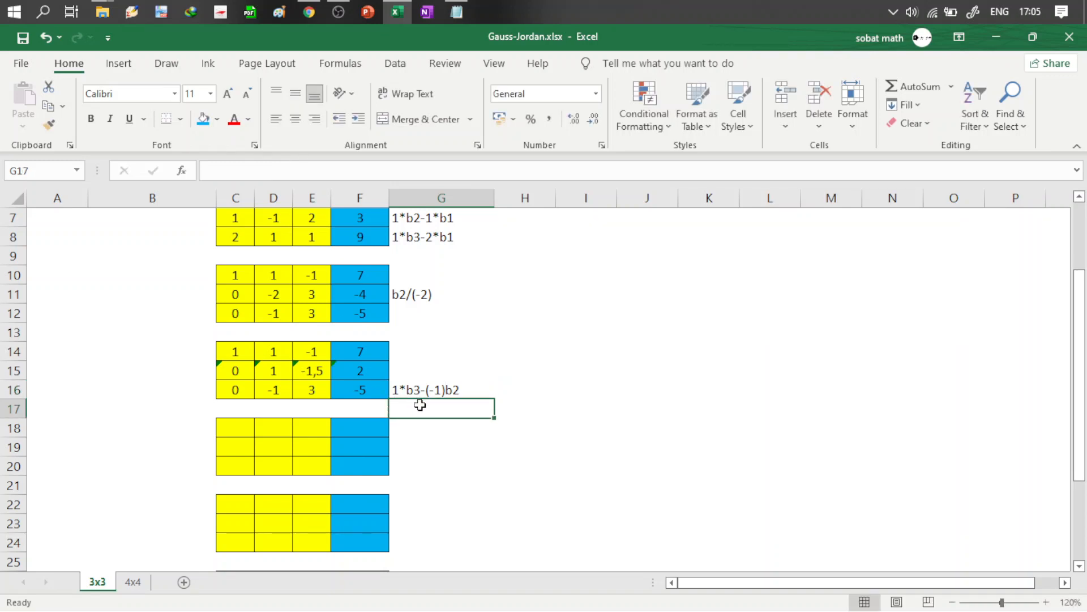
# Step: Enter =C14 in C18, fill it across to F18 and set the fill colour of F18 back to light blue
pyautogui.click(250, 426)
pyautogui.write('=')
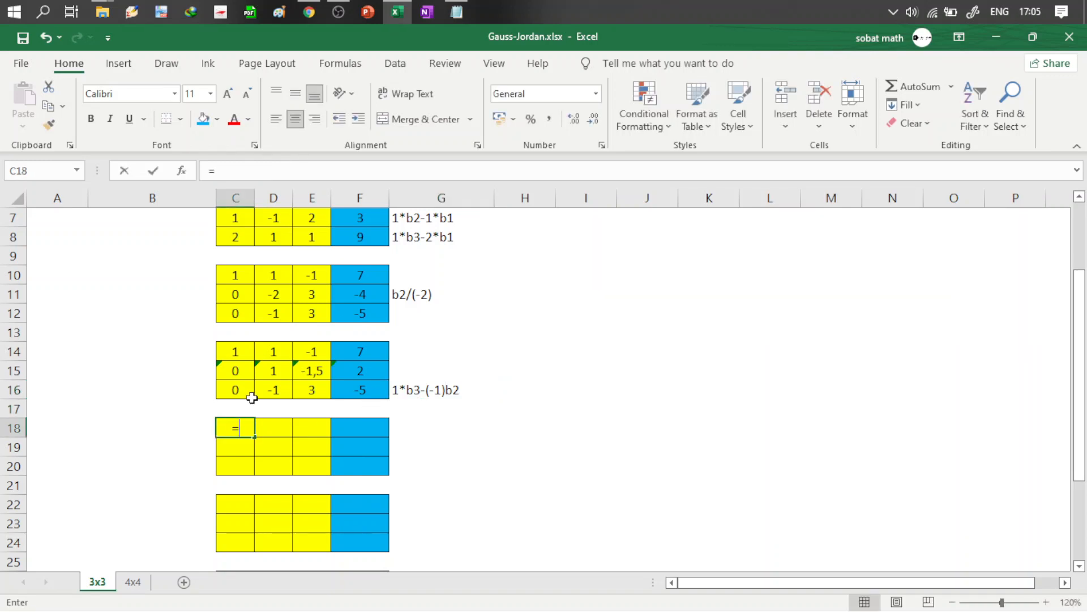
pyautogui.click(245, 347)
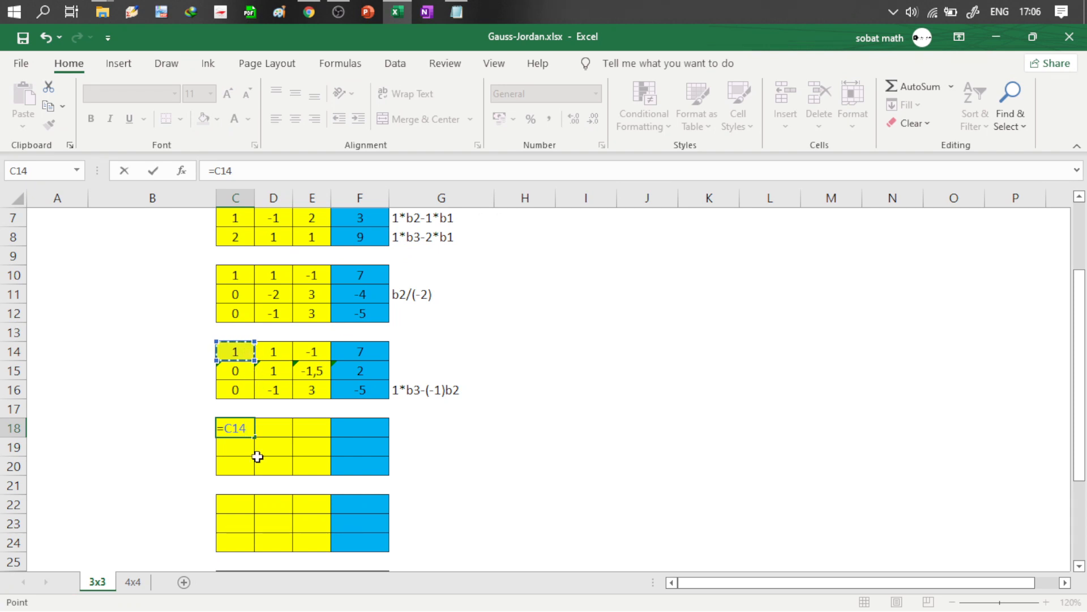
pyautogui.press('Tab')
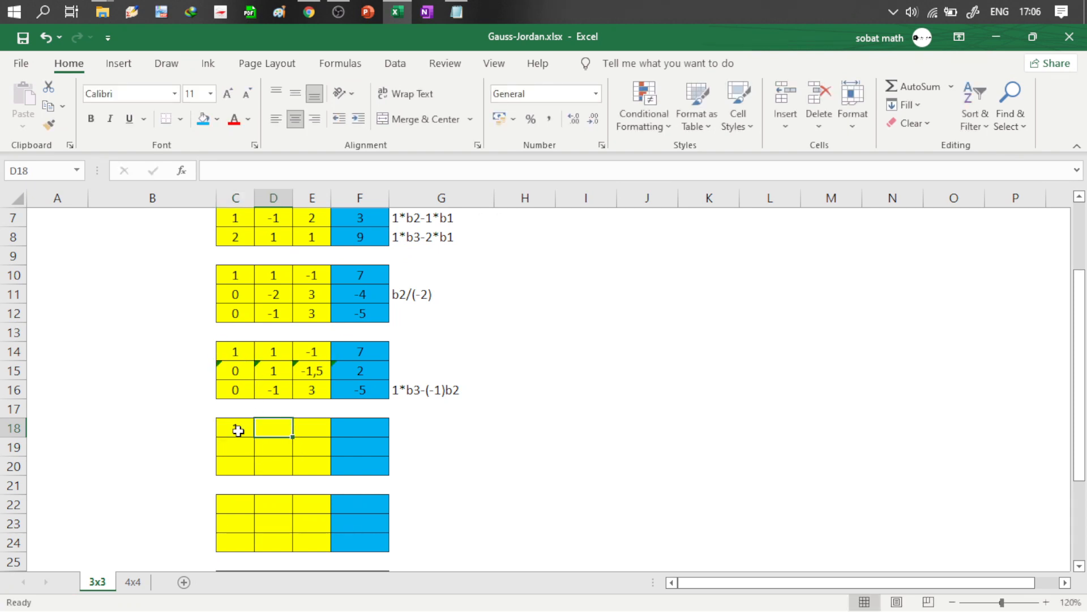
pyautogui.click(241, 429)
pyautogui.moveTo(254, 437); pyautogui.dragTo(370, 429)
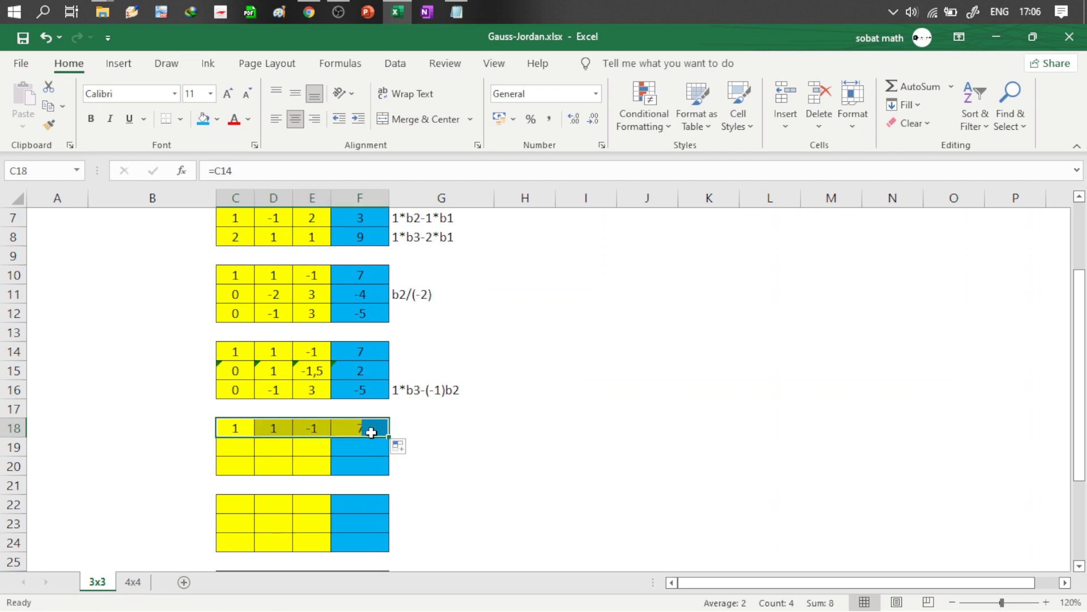
pyautogui.click(364, 426)
pyautogui.click(204, 121)
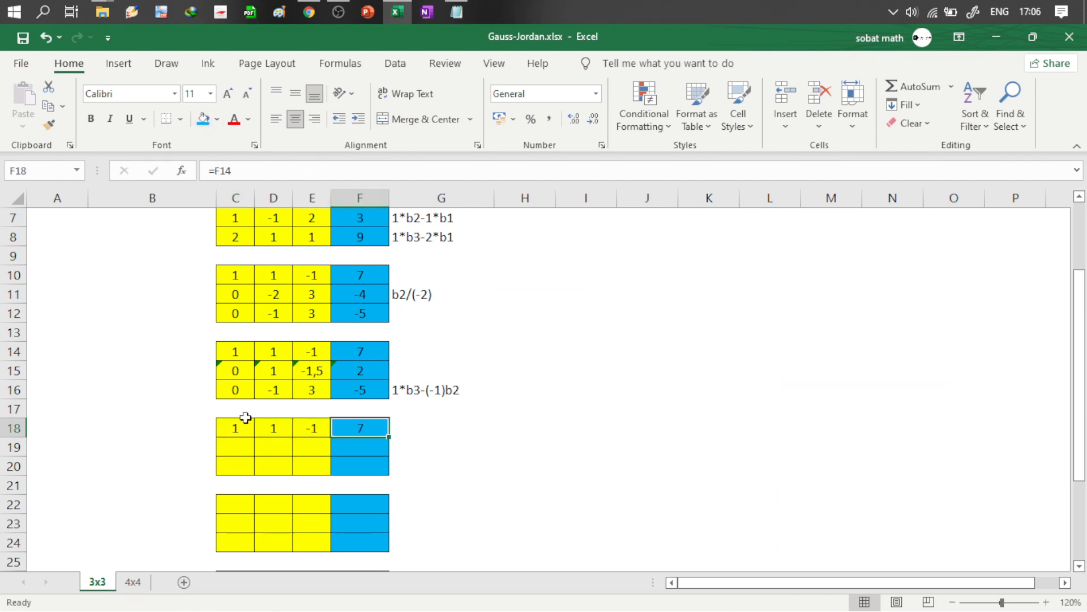
# Step: Enter =C15 in C19, fill it across to F19 and set the fill colour of F19 back to light blue
pyautogui.click(245, 443)
pyautogui.write('=')
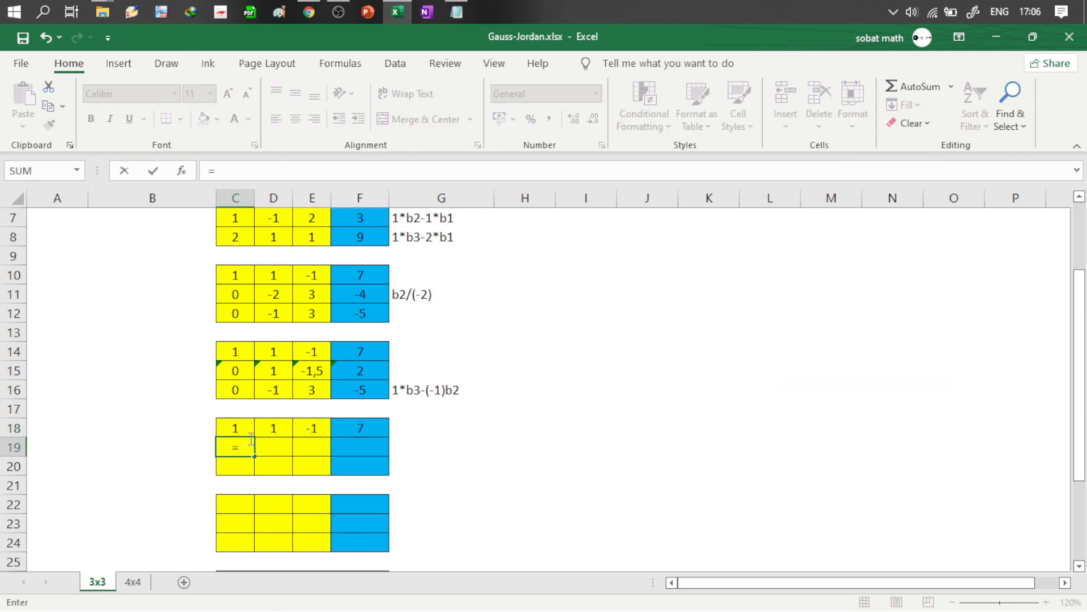
pyautogui.click(235, 371)
pyautogui.press('Tab')
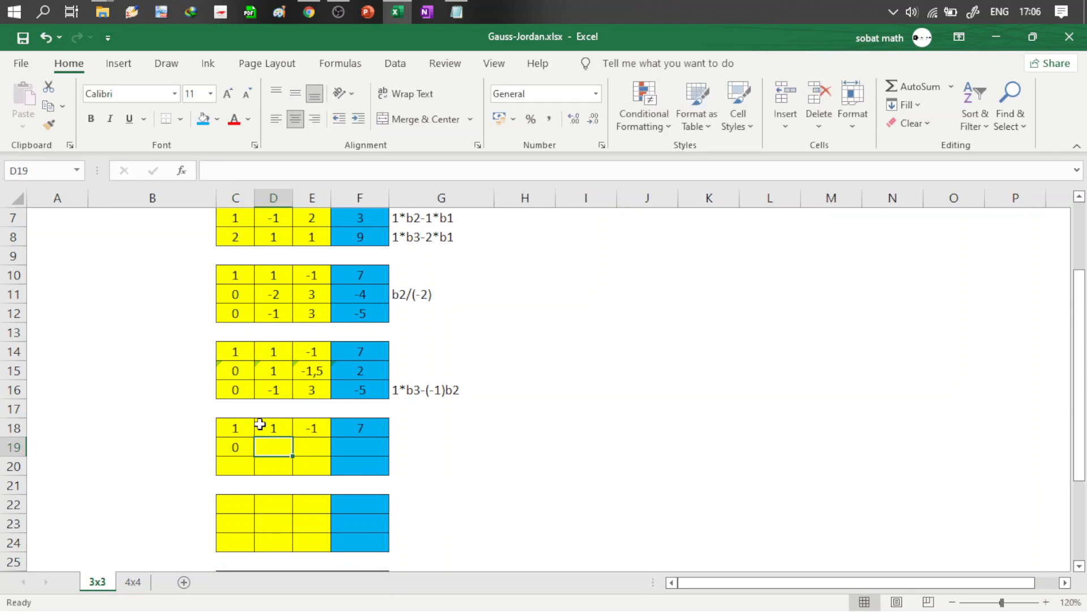
pyautogui.click(241, 451)
pyautogui.moveTo(254, 456); pyautogui.dragTo(364, 441)
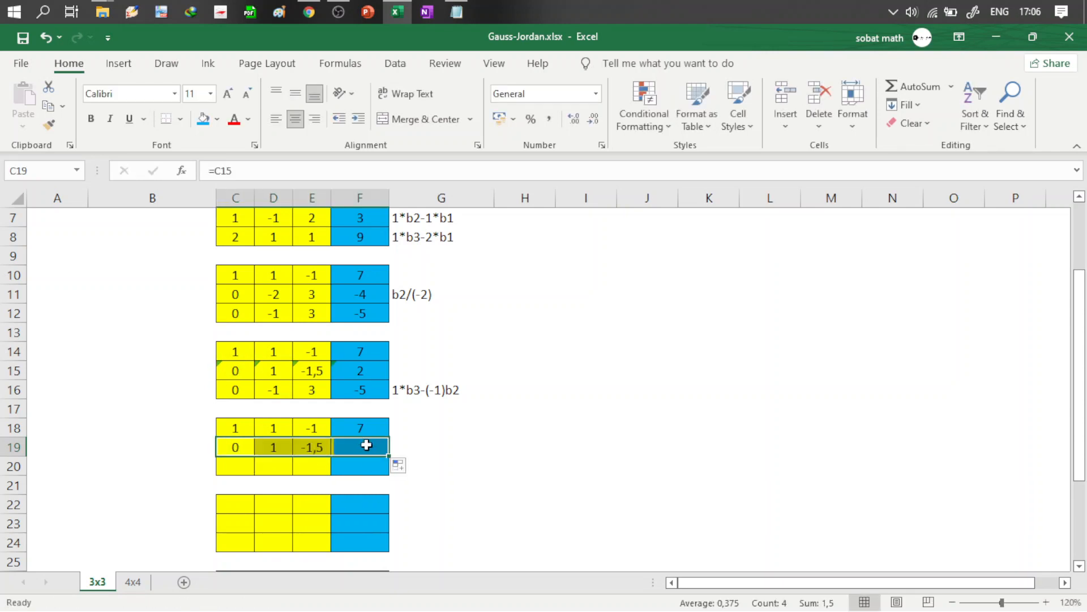
pyautogui.click(359, 443)
pyautogui.click(202, 118)
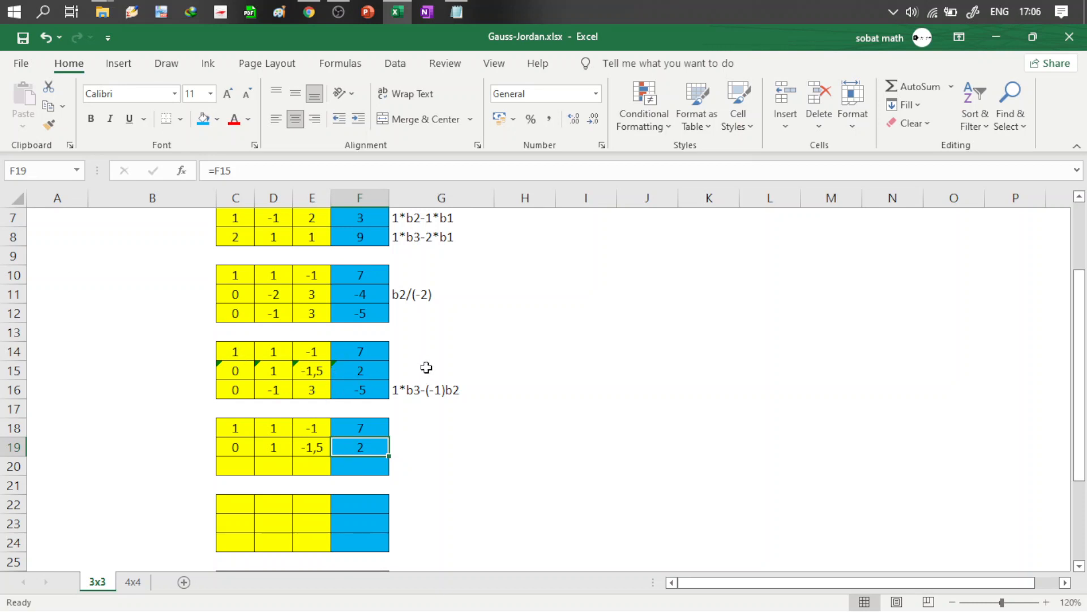
# Step: Insert the missing multiplication sign in the note in G16 so that it reads 1*b3-(-1)*b2
pyautogui.click(446, 395)
pyautogui.doubleClick(446, 391)
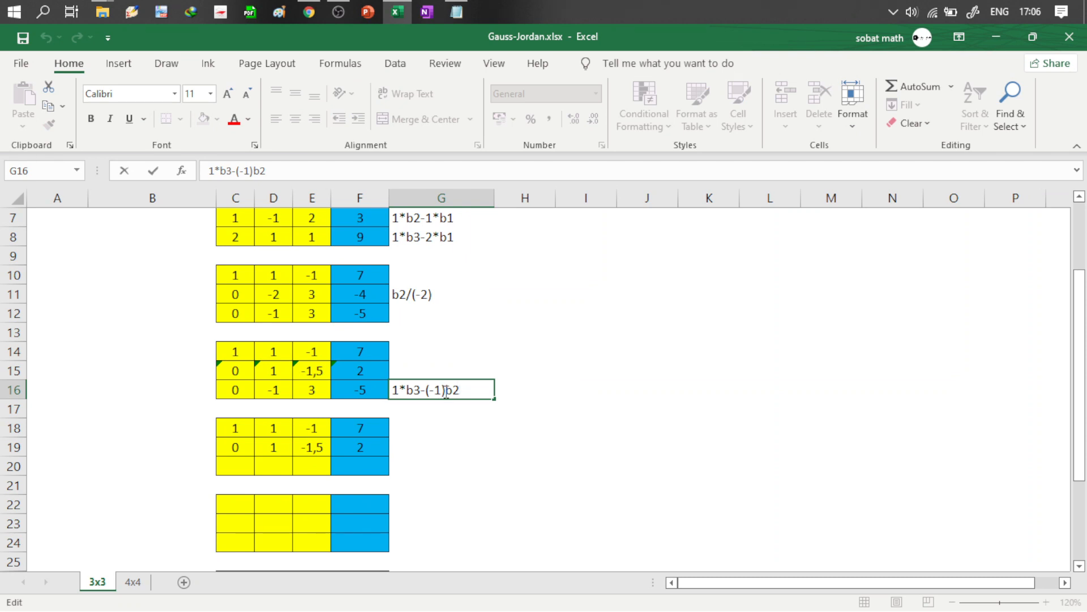
pyautogui.write('*')
pyautogui.press('Return')
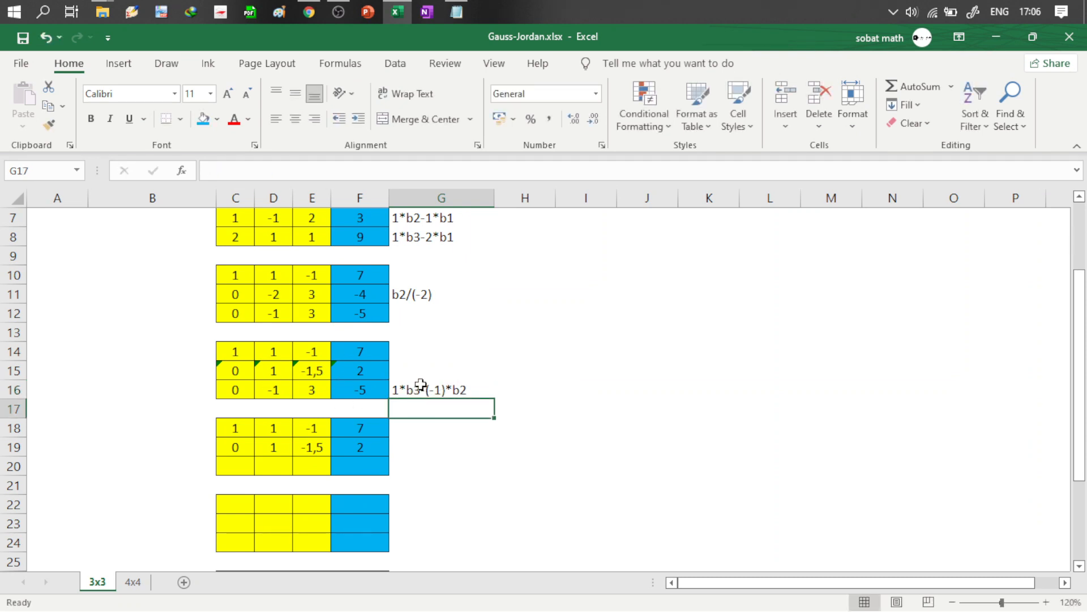
# Step: Enter the row operation formula =$D$15*C16-$D$16*C15 in C20, with absolute references for the two multipliers
pyautogui.click(244, 464)
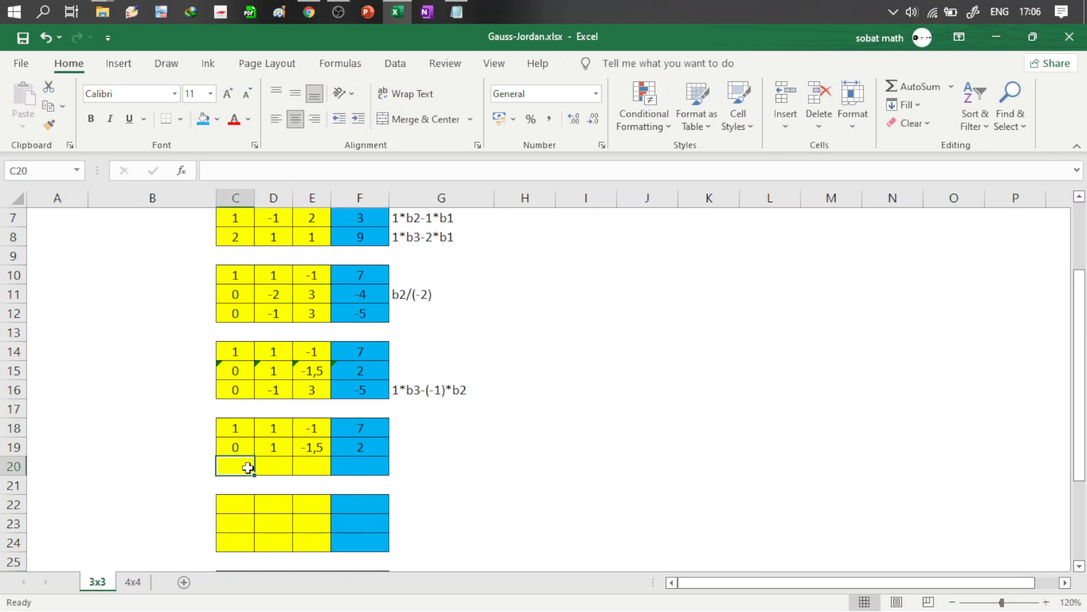
pyautogui.write('=')
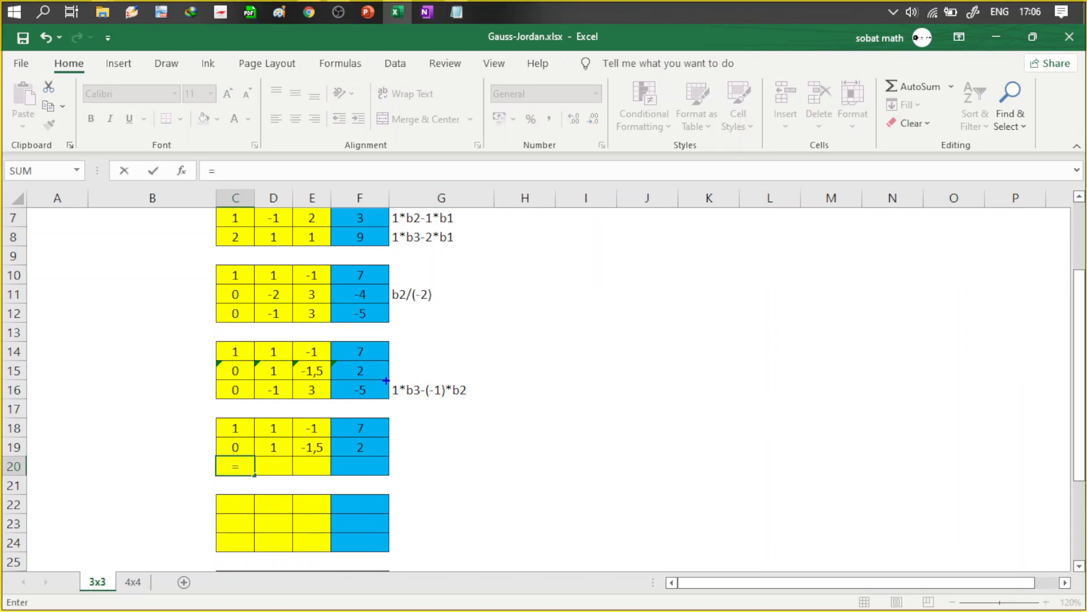
pyautogui.moveTo(388, 379); pyautogui.dragTo(403, 401)
pyautogui.moveTo(262, 360); pyautogui.dragTo(287, 378)
pyautogui.press('Escape')
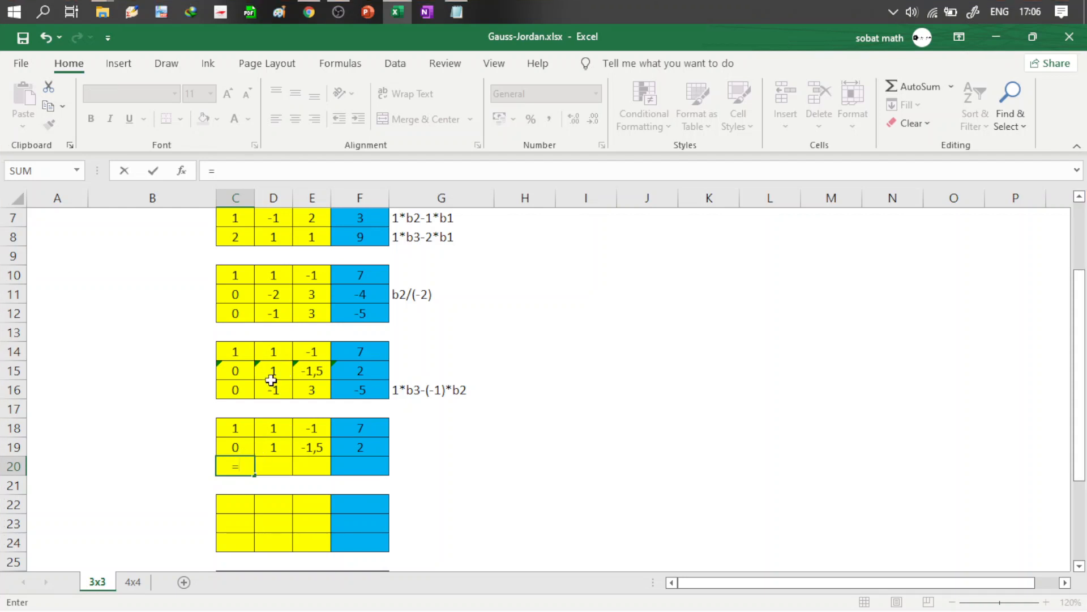
pyautogui.click(274, 375)
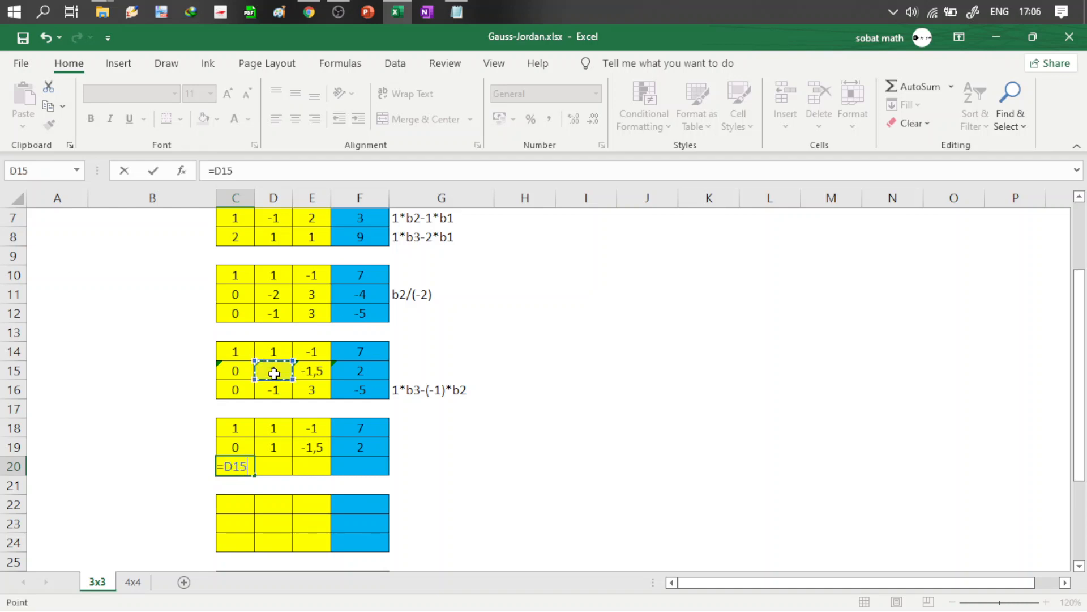
pyautogui.press('F4')
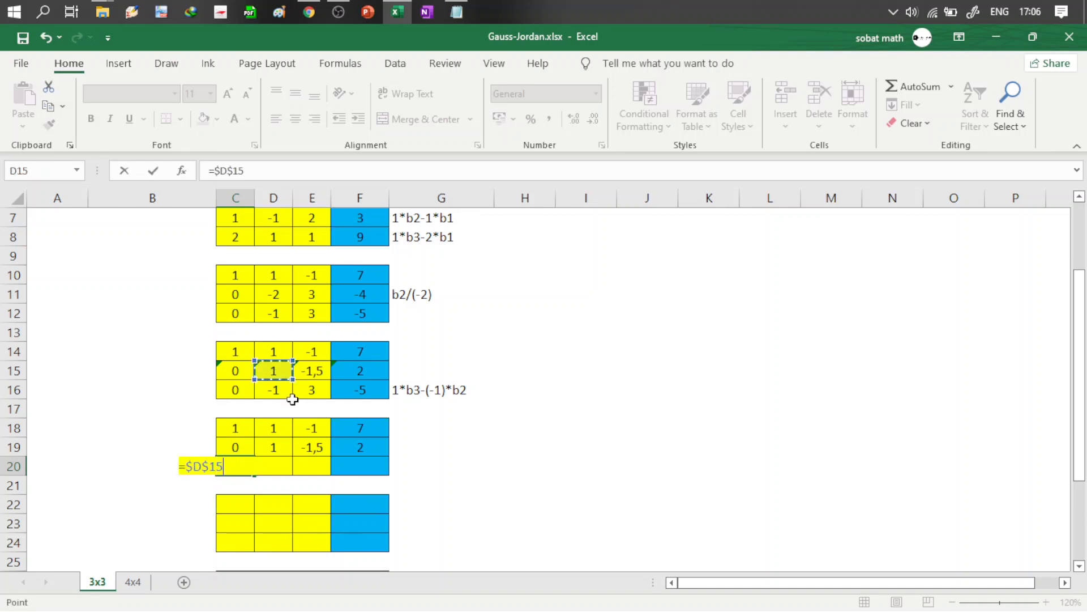
pyautogui.write('*')
pyautogui.click(234, 391)
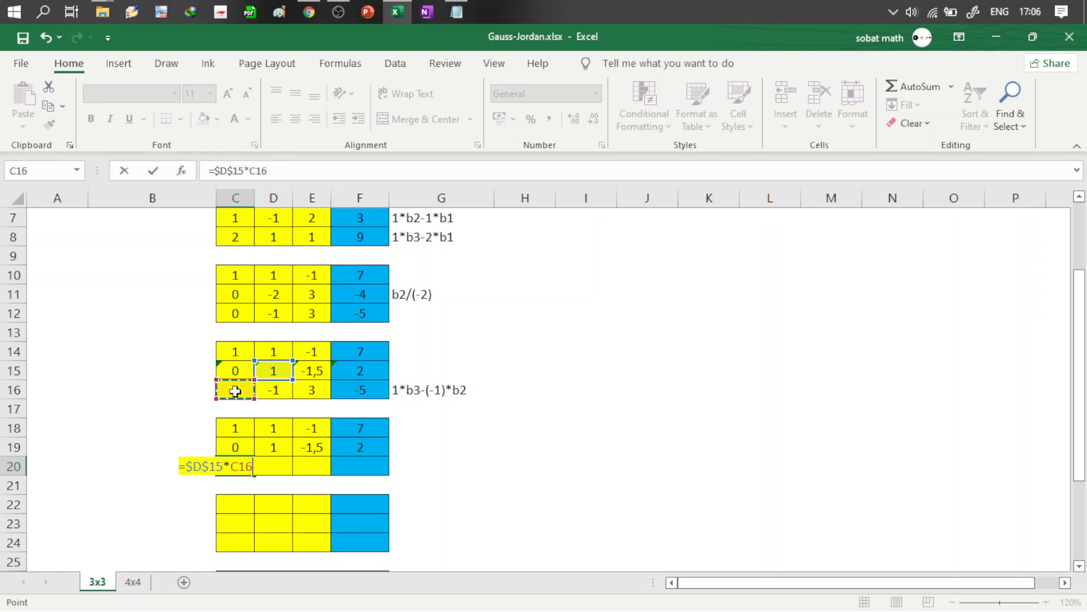
pyautogui.write('-')
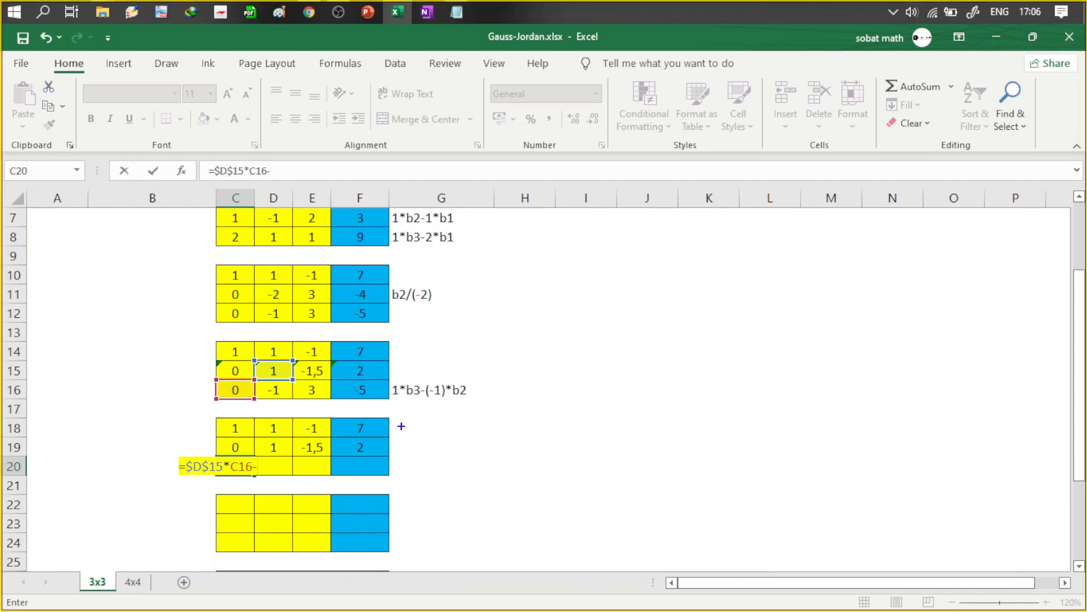
pyautogui.moveTo(426, 376); pyautogui.dragTo(447, 409)
pyautogui.moveTo(262, 385); pyautogui.dragTo(288, 405)
pyautogui.press('Escape')
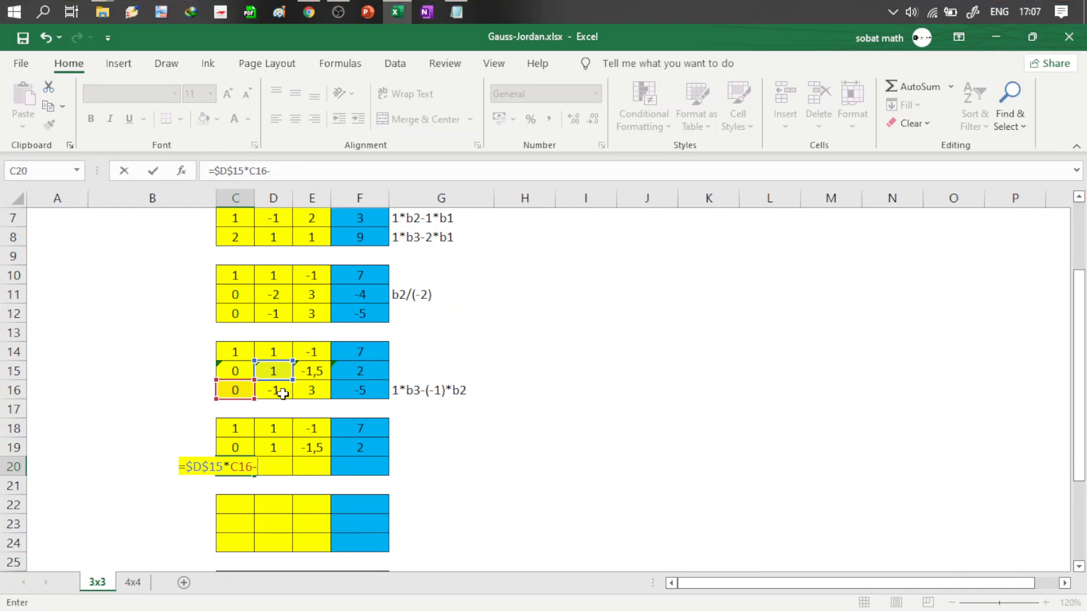
pyautogui.click(282, 392)
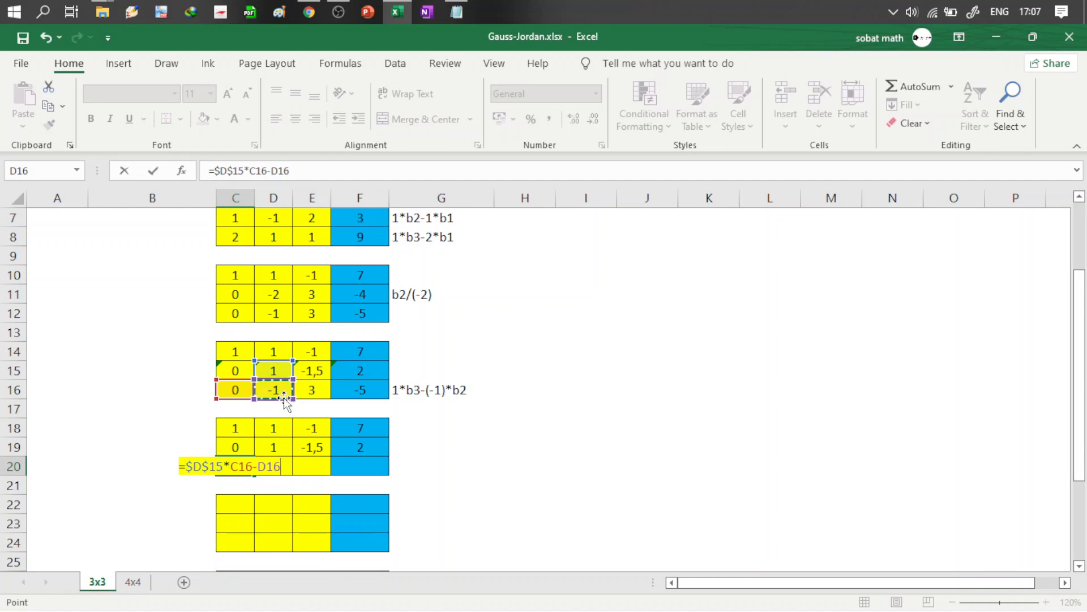
pyautogui.press('F4')
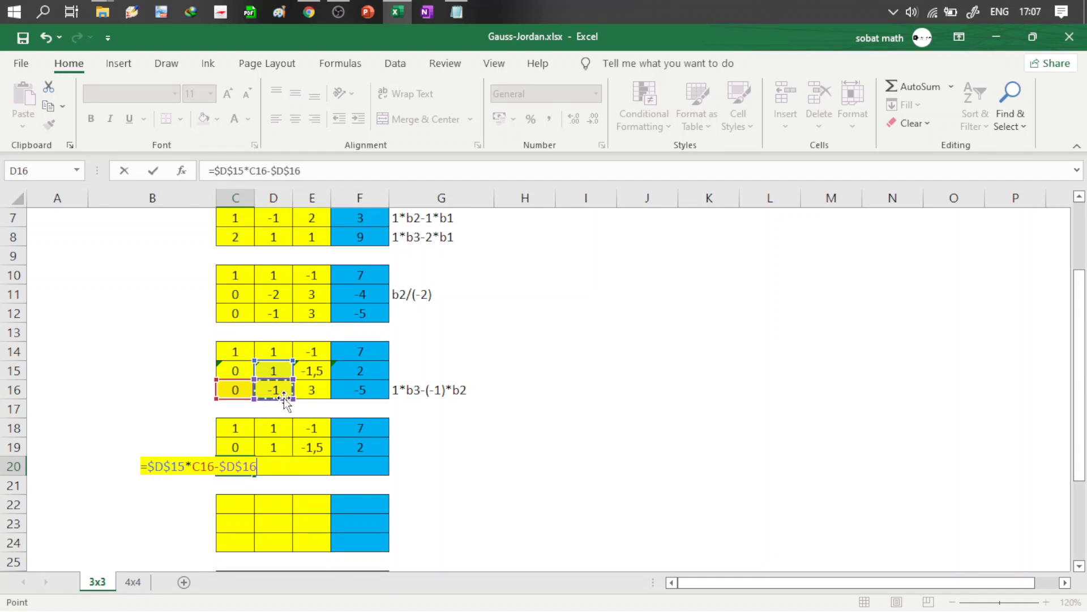
pyautogui.write('*')
pyautogui.click(236, 370)
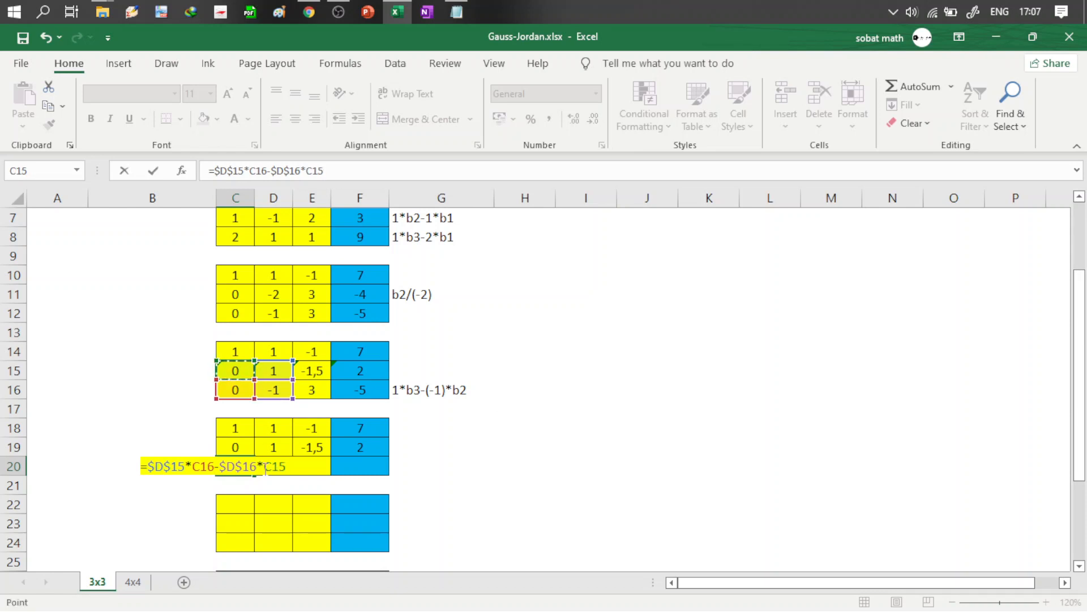
pyautogui.press('Return')
# Step: Fill the formula in C20 across to F20 and set the fill colour of F20 back to light blue
pyautogui.click(246, 466)
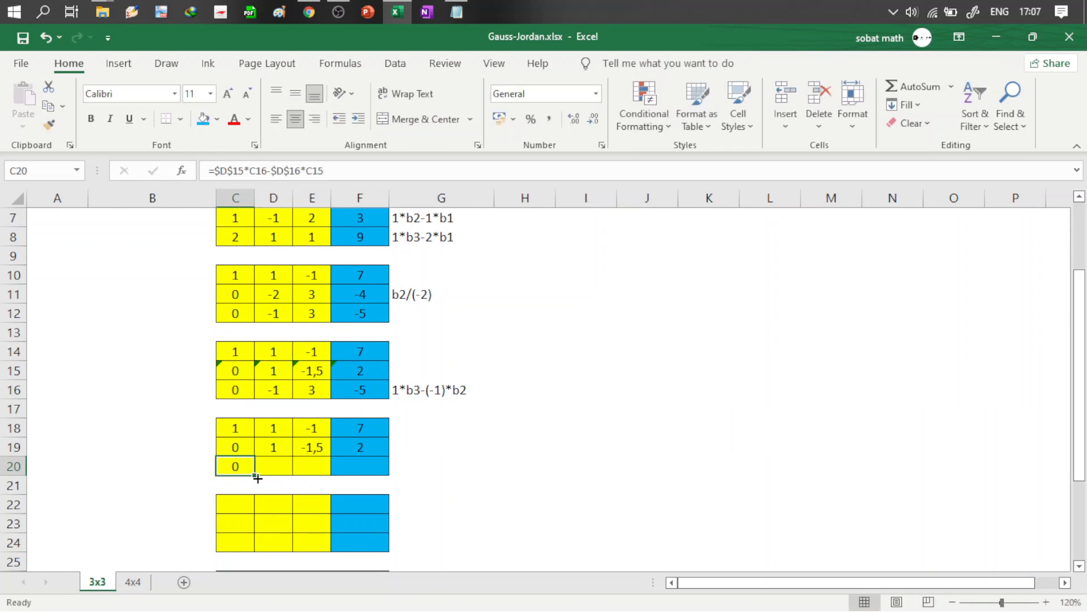
pyautogui.moveTo(254, 475); pyautogui.dragTo(376, 465)
pyautogui.click(351, 463)
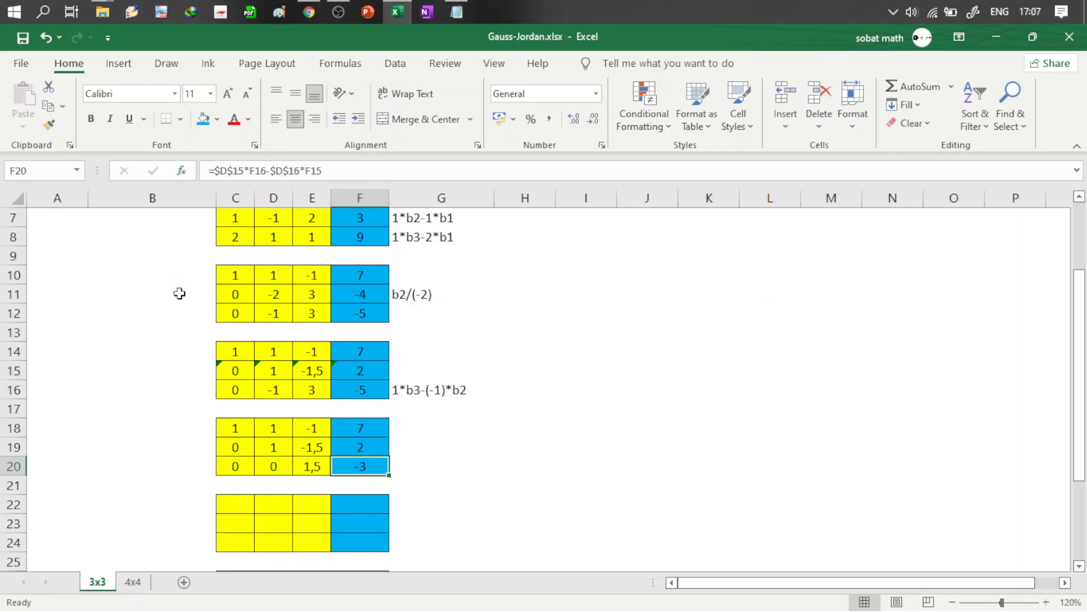
# Step: Try to enter the row operation as =b3/1,5 in G20, beside the fourth matrix's third row
pyautogui.moveTo(295, 454)
pyautogui.mouseDown()
pyautogui.moveTo(333, 494)
pyautogui.moveTo(330, 480)
pyautogui.mouseUp()
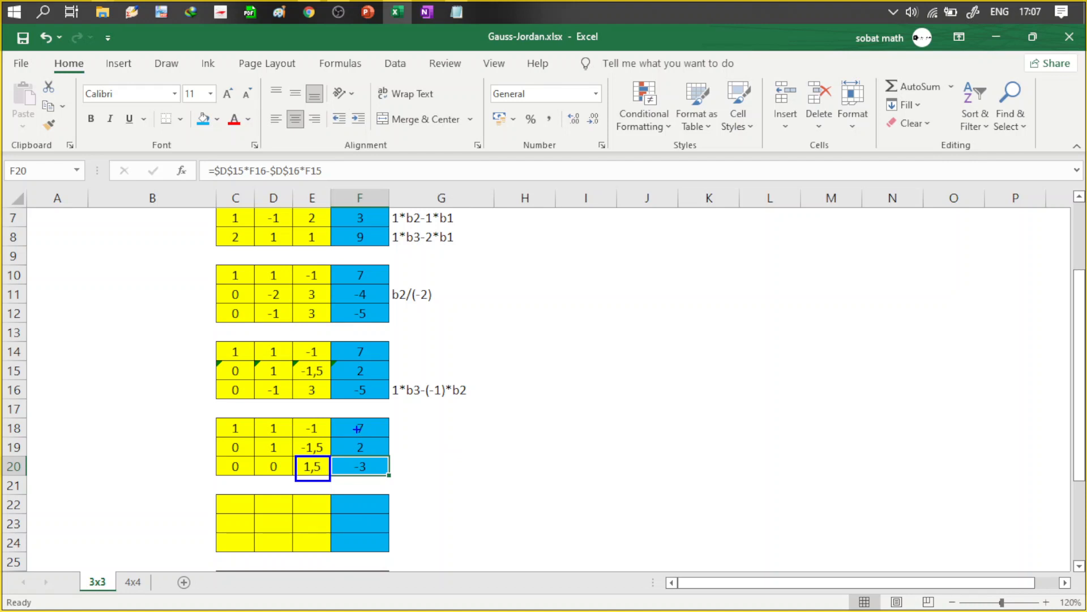
pyautogui.click(442, 467)
pyautogui.write('=')
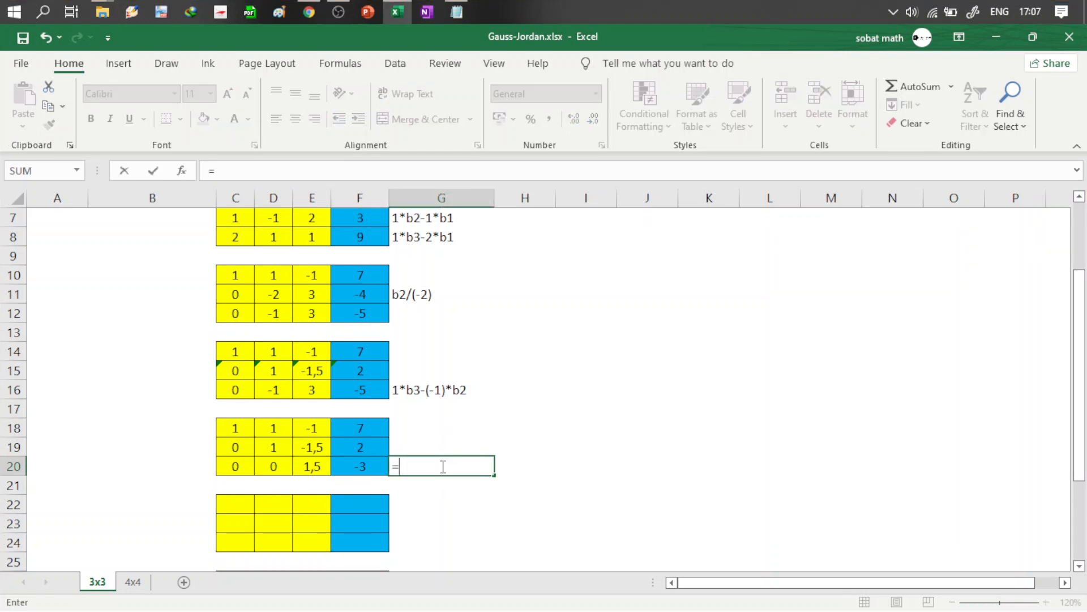
pyautogui.write('b3/1,5')
pyautogui.press('Return')
# Step: Remove the fill colour from G20 and replace its formula with the text note b3/1,5
pyautogui.click(454, 463)
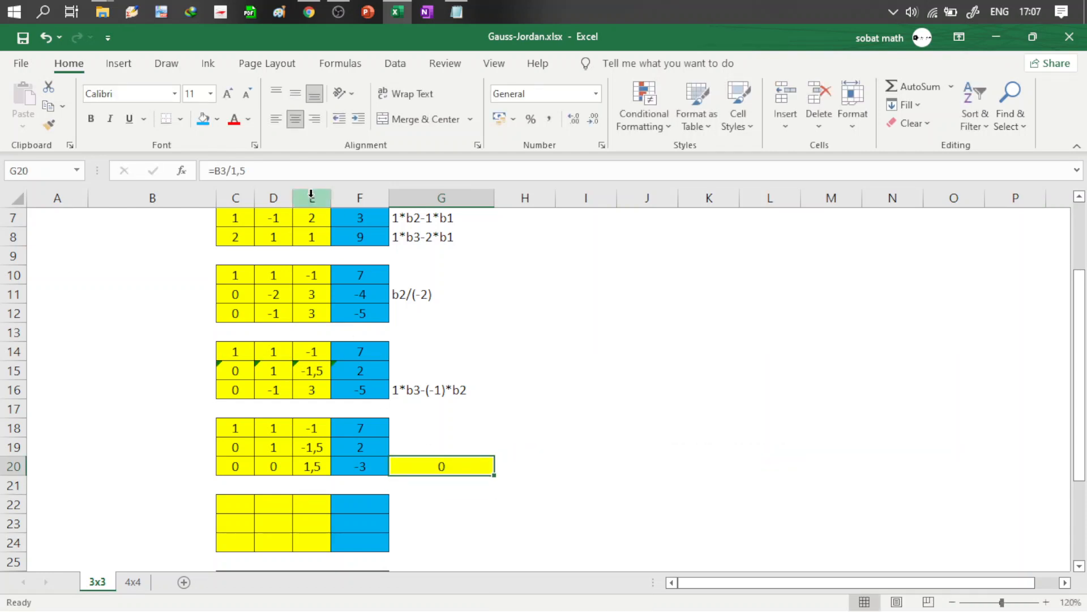
pyautogui.click(217, 119)
pyautogui.click(225, 290)
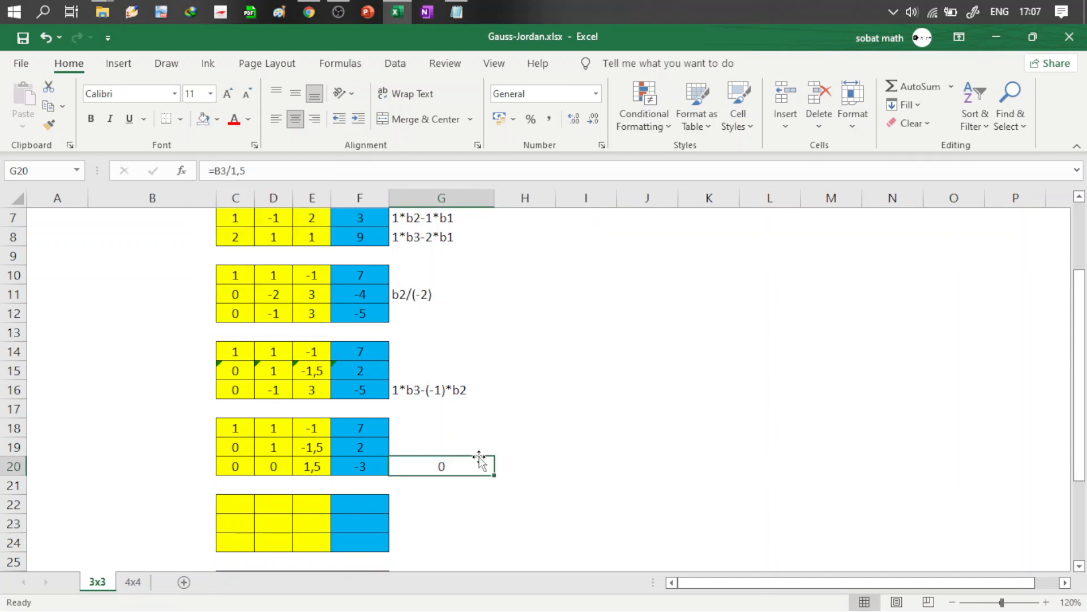
pyautogui.press('BackSpace')
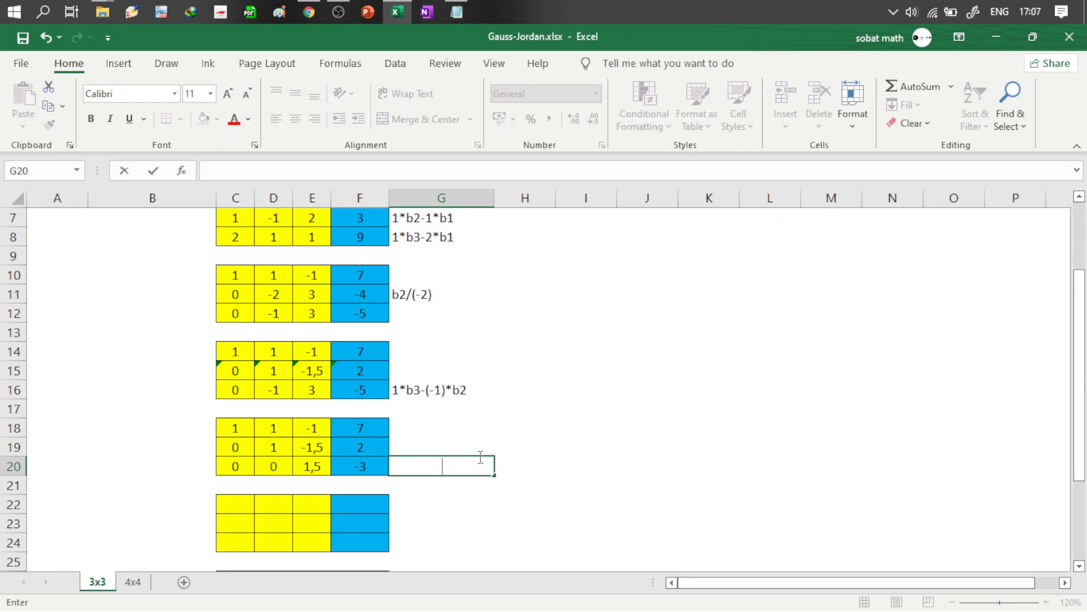
pyautogui.write('b3/1,5')
pyautogui.press('Return')
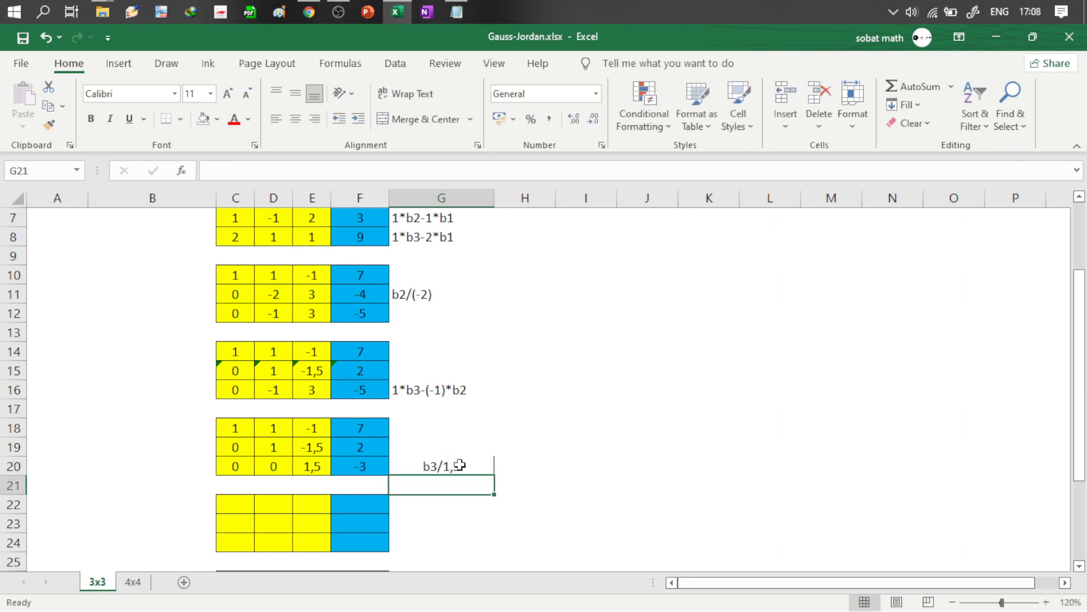
# Step: Left-align the note in G20 and remove the leftover border between G20 and H20
pyautogui.click(460, 463)
pyautogui.click(276, 119)
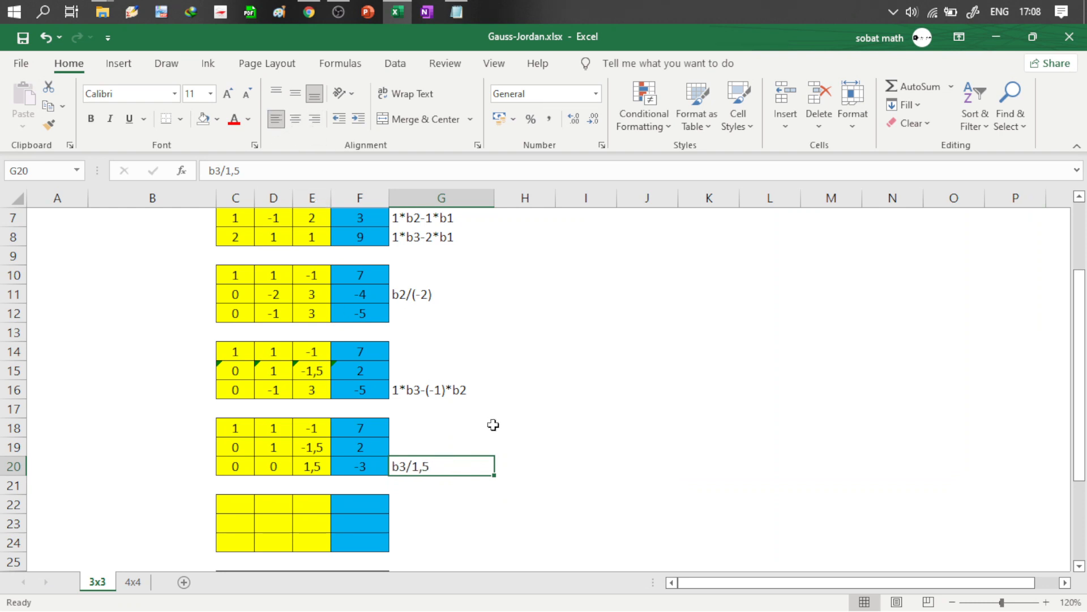
pyautogui.click(460, 425)
pyautogui.click(498, 463)
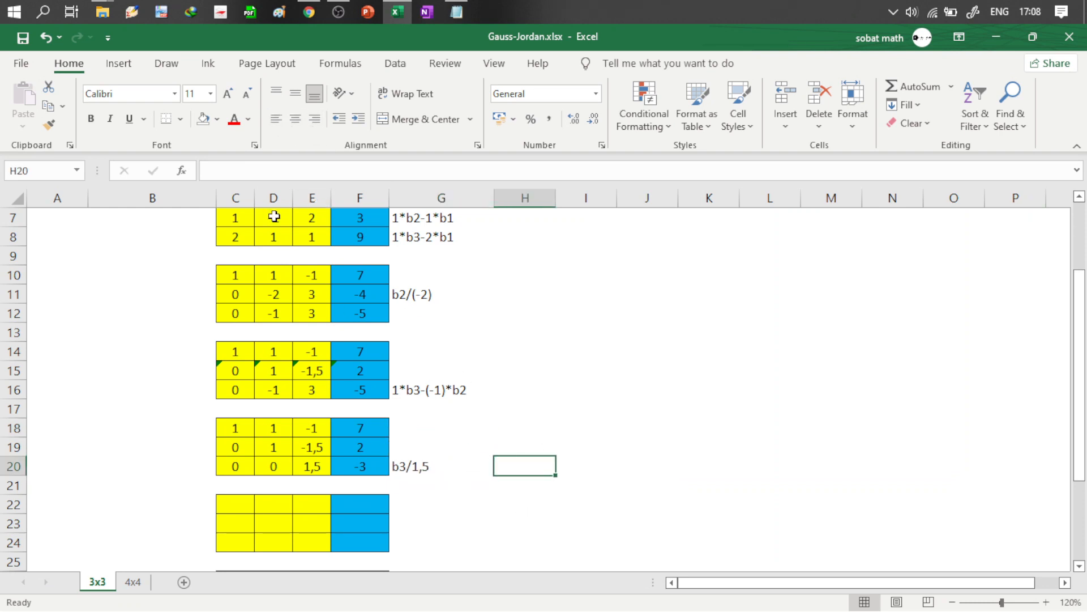
pyautogui.click(182, 118)
pyautogui.click(178, 254)
pyautogui.click(375, 466)
# Step: Enter =C18 in C22, fill it across to F22 and set the fill colour of F22 back to light blue
pyautogui.click(245, 502)
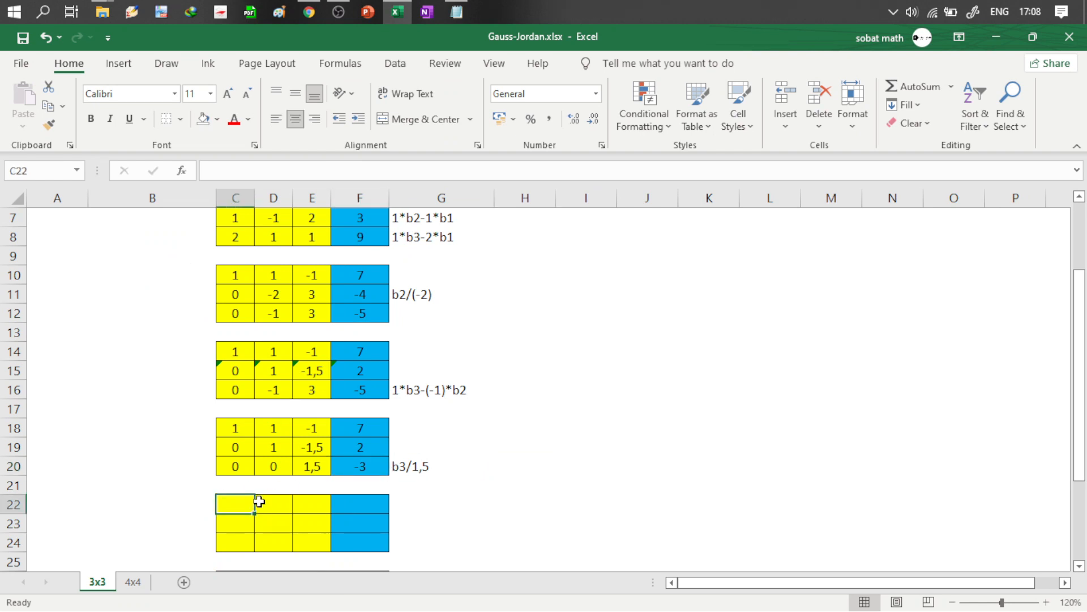
pyautogui.write('=')
pyautogui.click(241, 426)
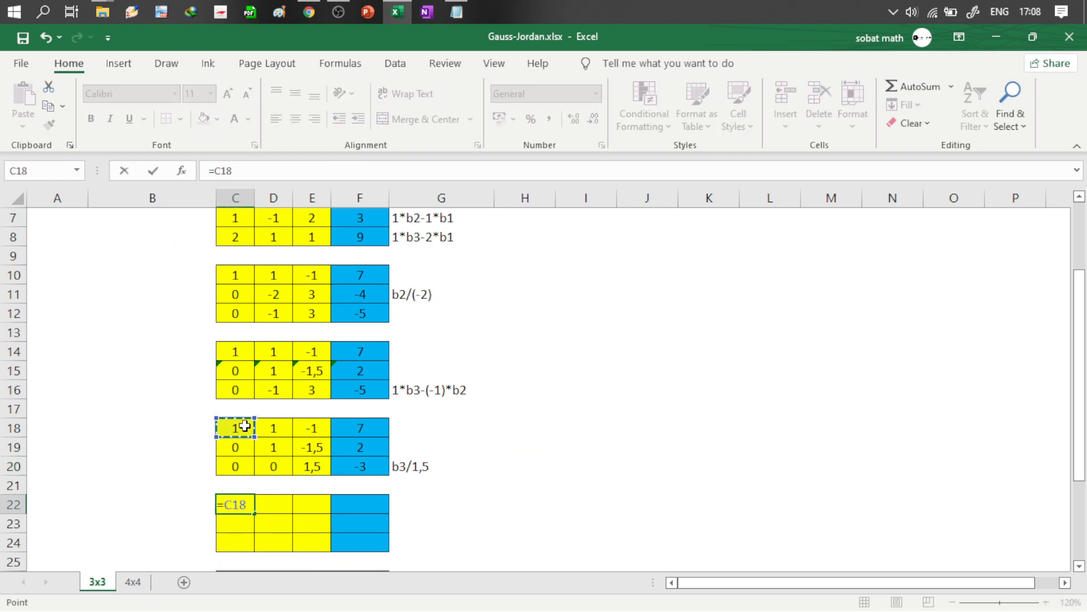
pyautogui.press('Tab')
pyautogui.moveTo(255, 512); pyautogui.dragTo(394, 504)
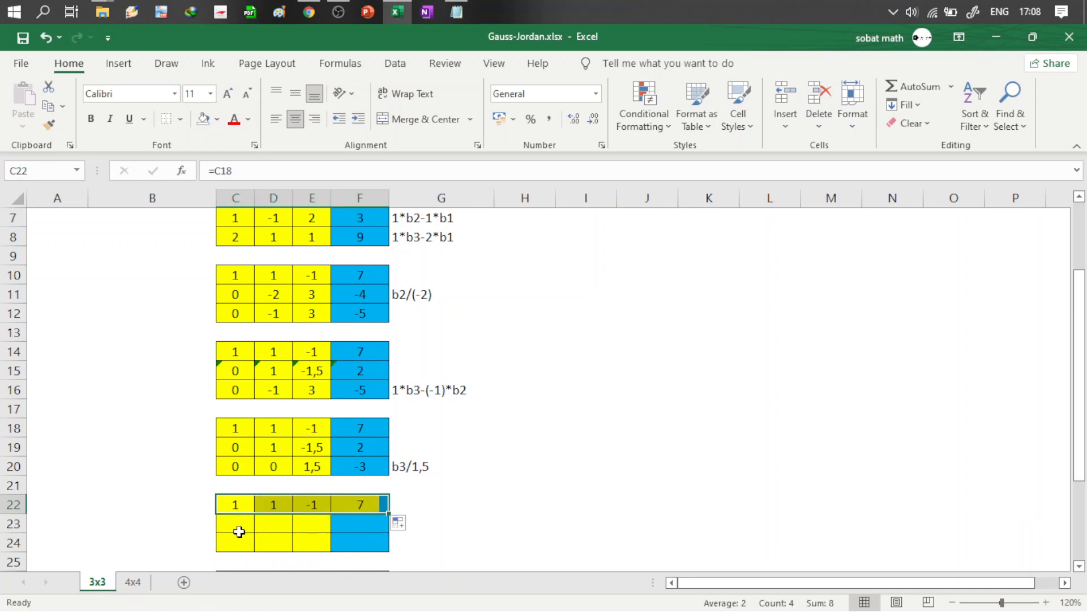
pyautogui.click(363, 502)
pyautogui.click(220, 120)
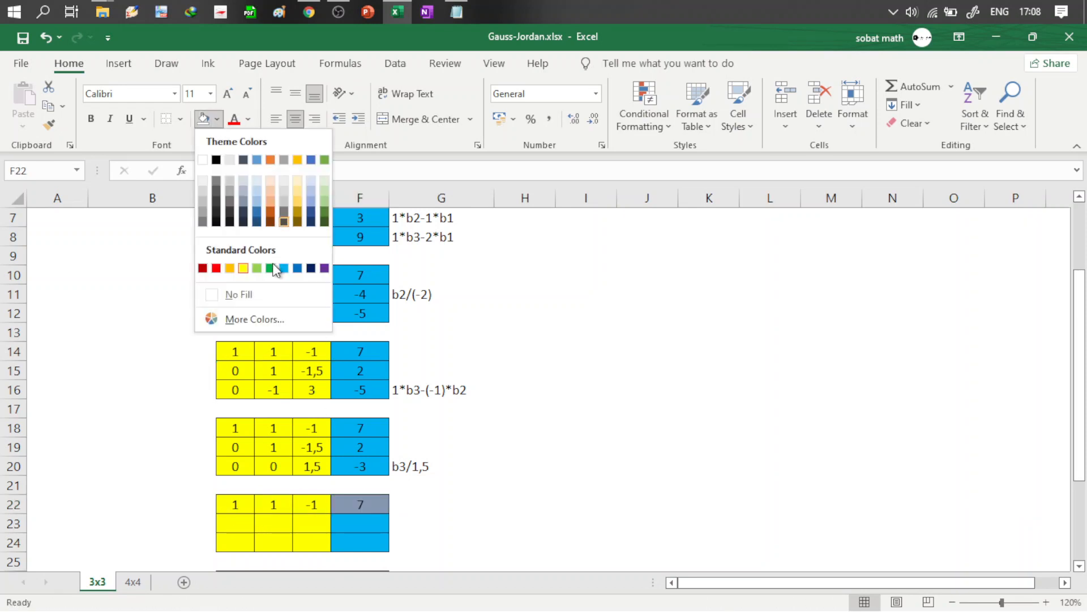
pyautogui.click(277, 270)
# Step: Enter =C19 in C23, fill it across to F23 and set the fill colour of F23 back to light blue
pyautogui.click(244, 520)
pyautogui.write('=')
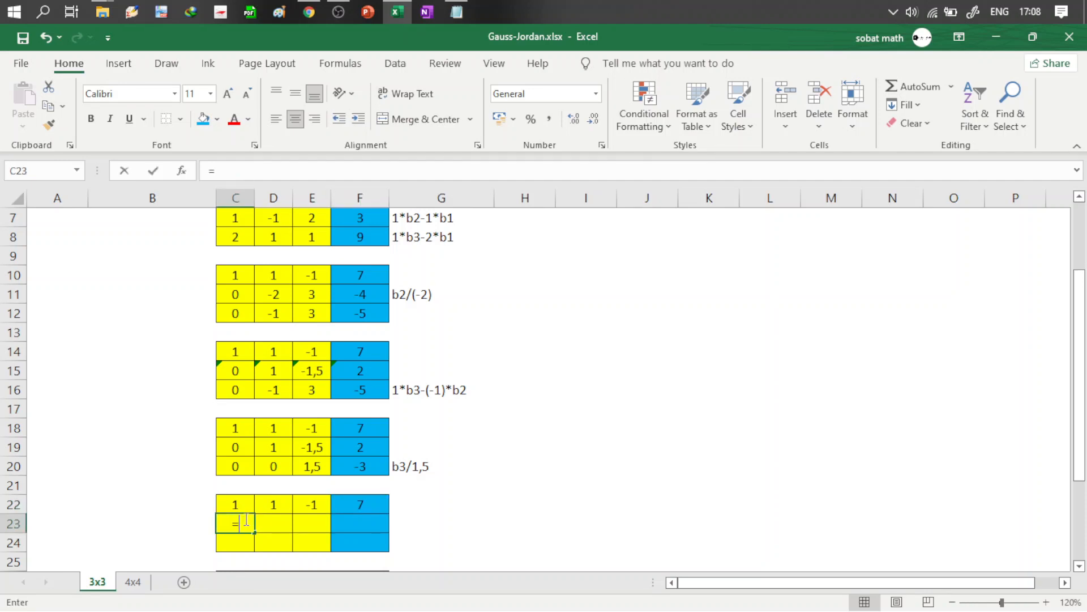
pyautogui.click(251, 446)
pyautogui.press('Return')
pyautogui.click(243, 523)
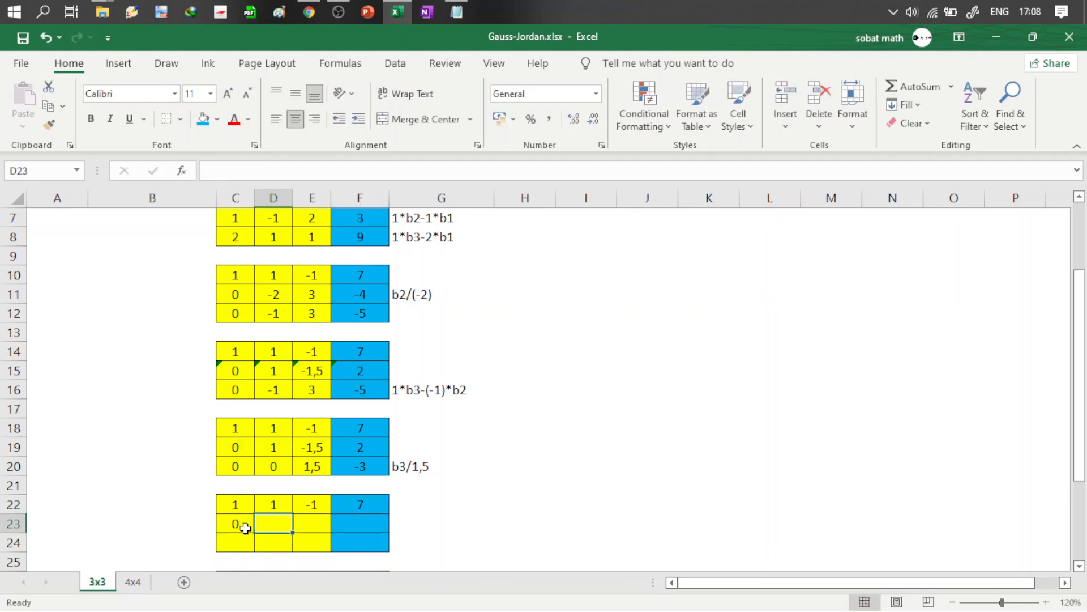
pyautogui.moveTo(254, 533); pyautogui.dragTo(369, 522)
pyautogui.click(369, 522)
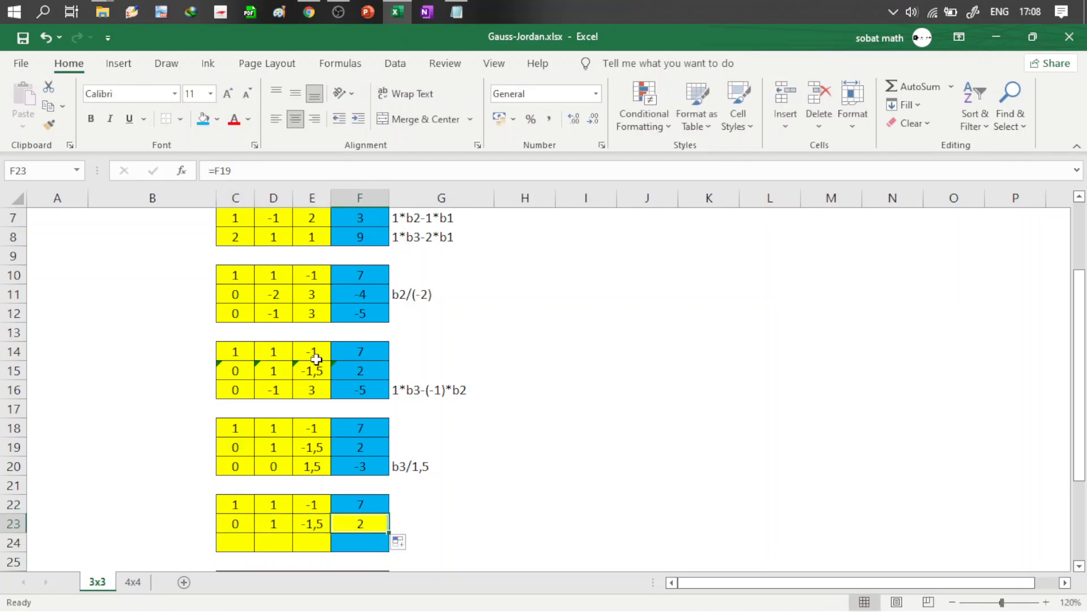
pyautogui.click(202, 120)
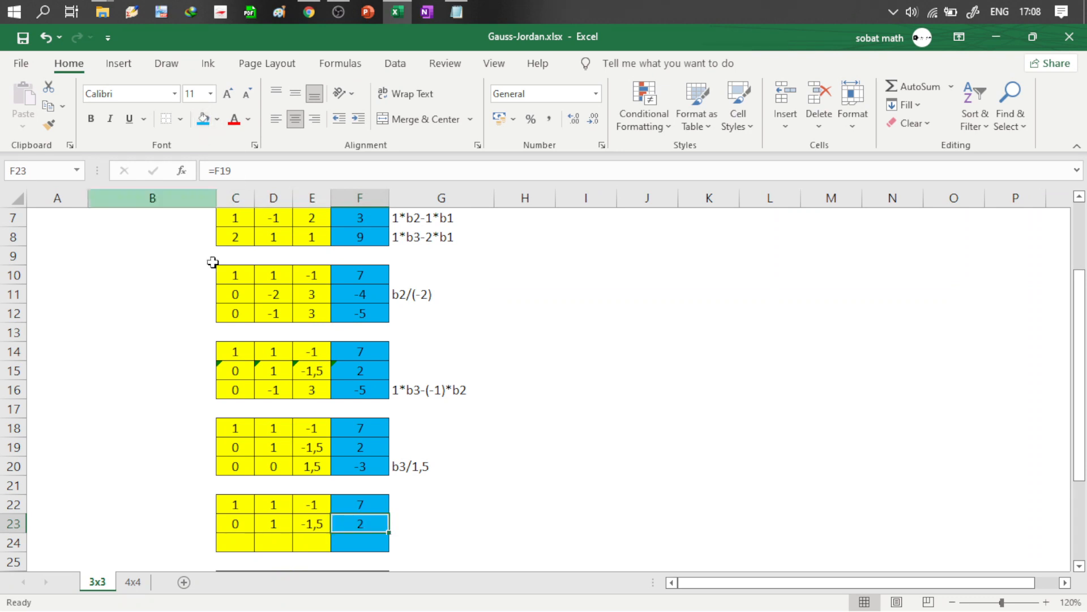
# Step: Enter the formula =C20/$E$20 in C24, with the divisor as an absolute reference
pyautogui.click(238, 542)
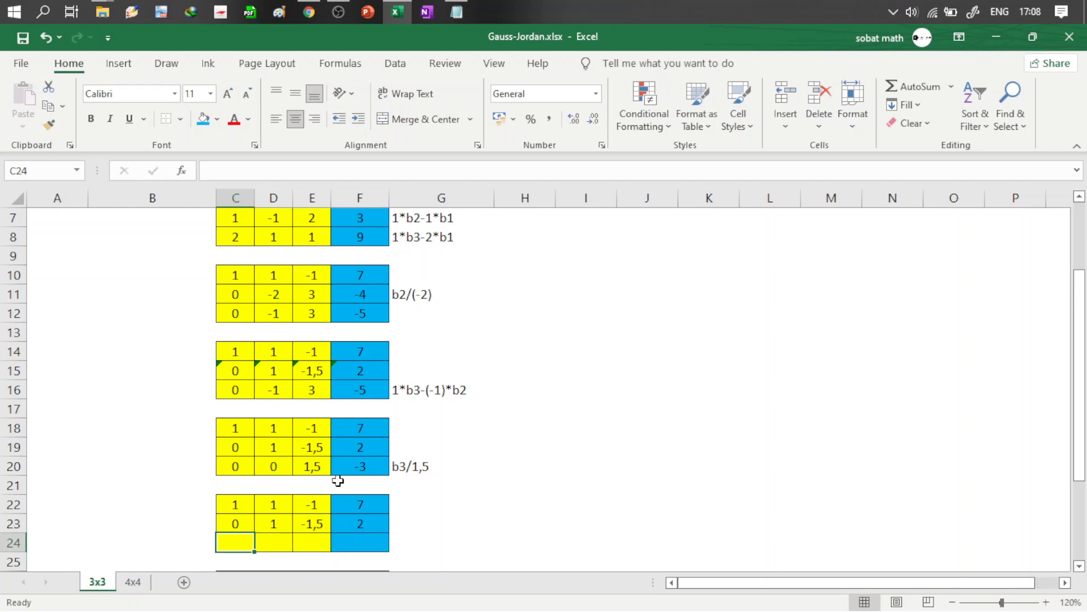
pyautogui.write('=')
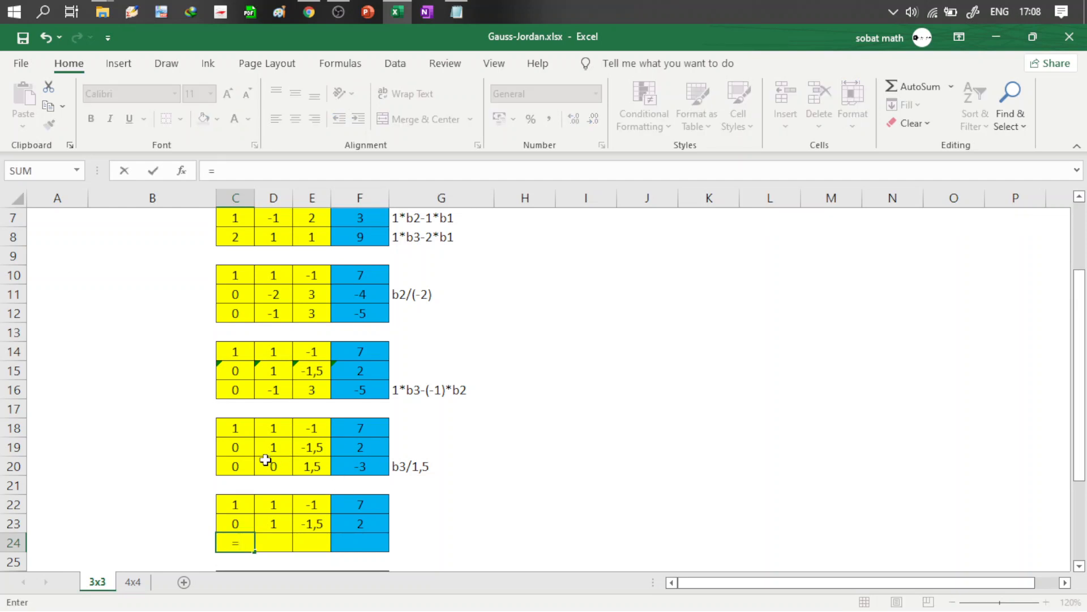
pyautogui.click(239, 469)
pyautogui.write('/')
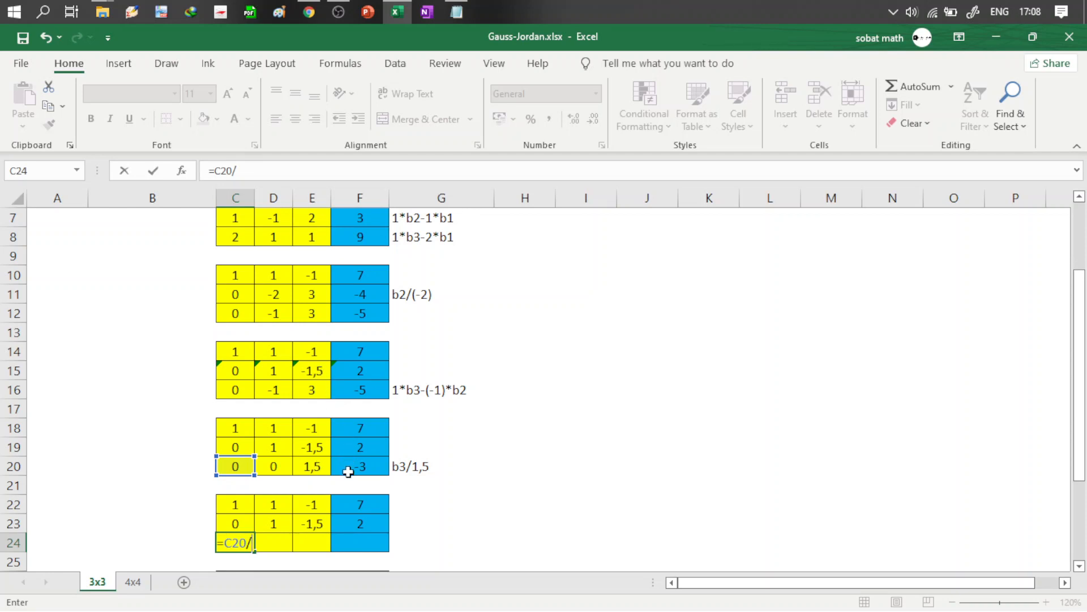
pyautogui.write('1,5')
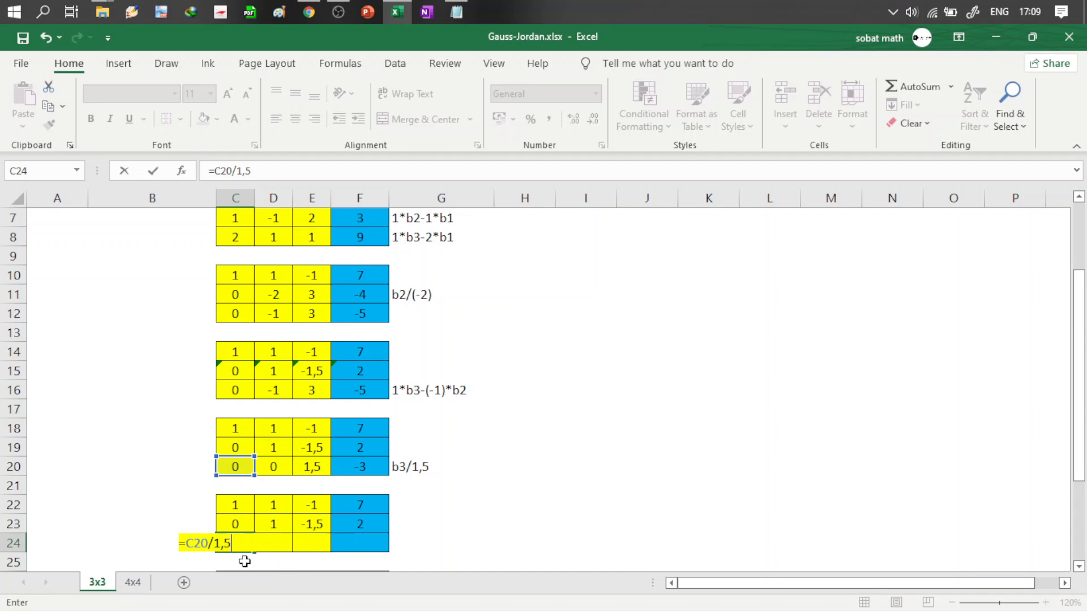
pyautogui.press('BackSpace')
pyautogui.press('BackSpace')
pyautogui.press('BackSpace')
pyautogui.click(312, 466)
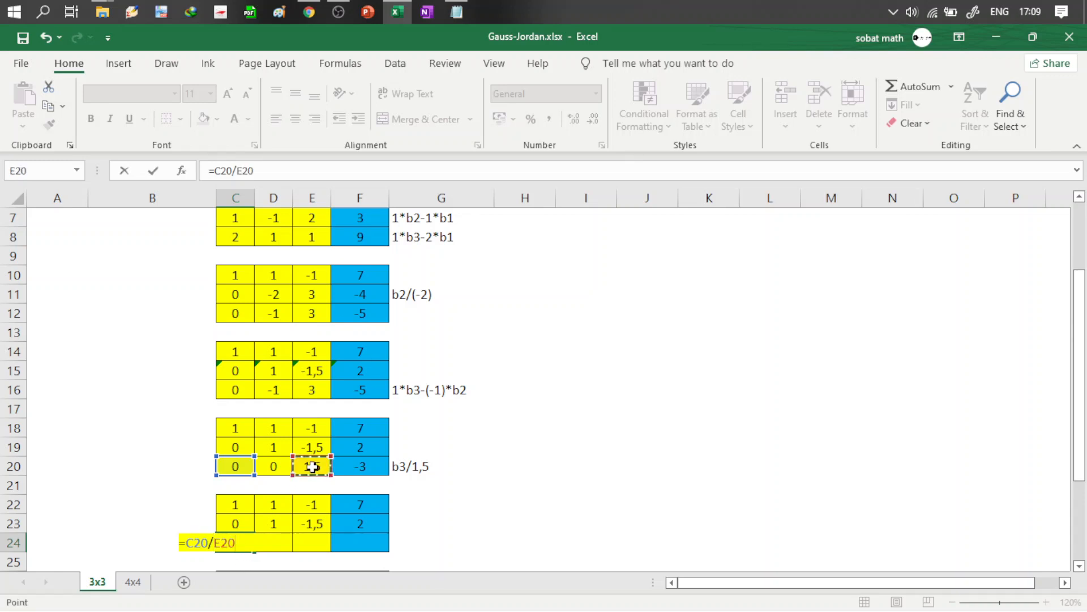
pyautogui.press('F4')
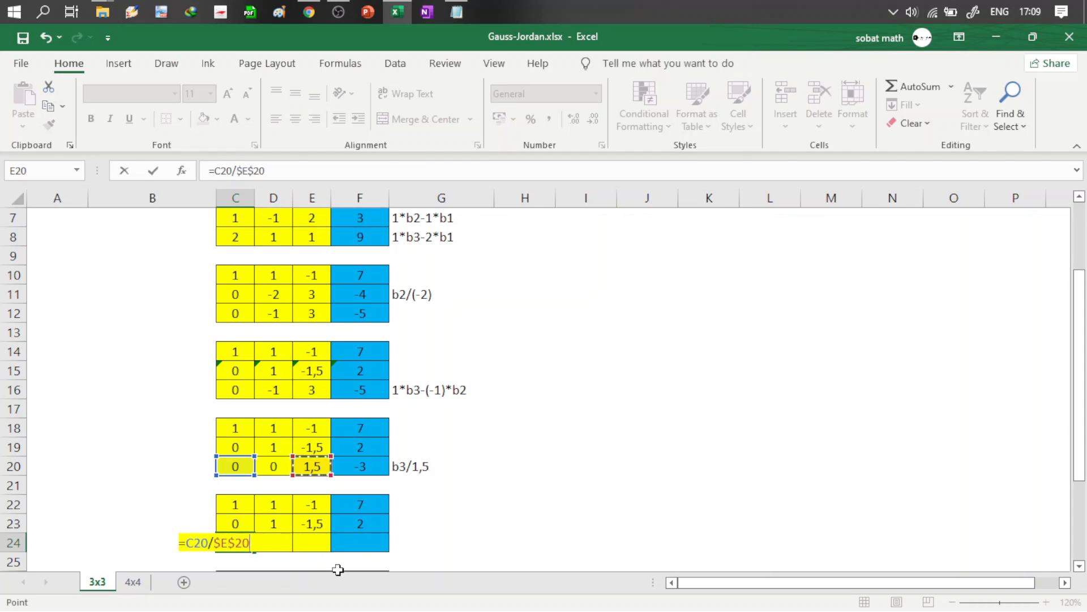
pyautogui.press('Tab')
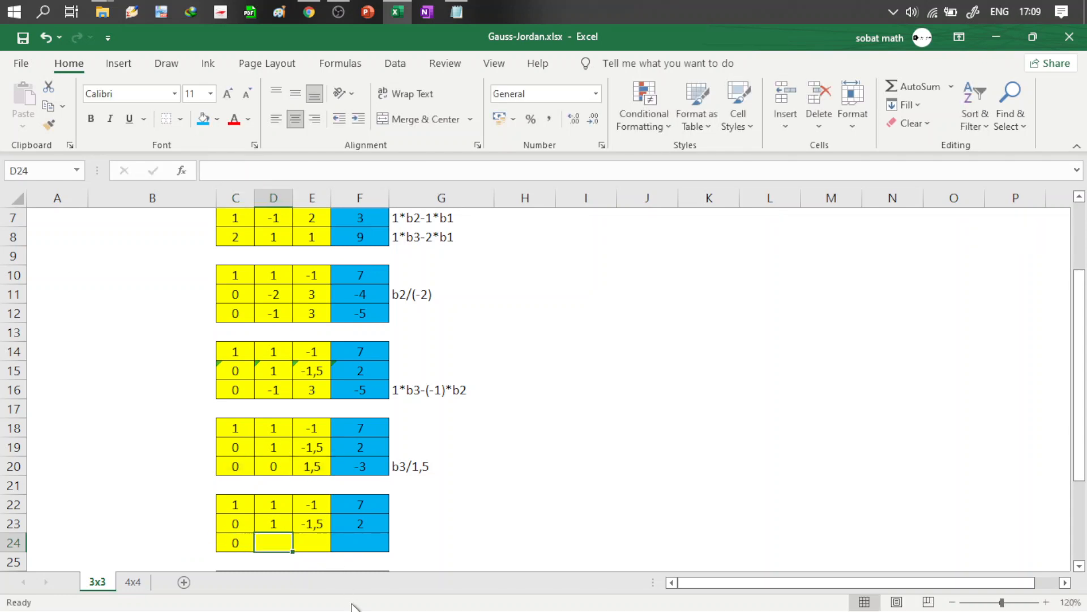
# Step: Fill the formula in C24 across to F24 and set the fill colour of F24 back to light blue
pyautogui.click(236, 542)
pyautogui.moveTo(255, 555); pyautogui.dragTo(375, 541)
pyautogui.click(374, 541)
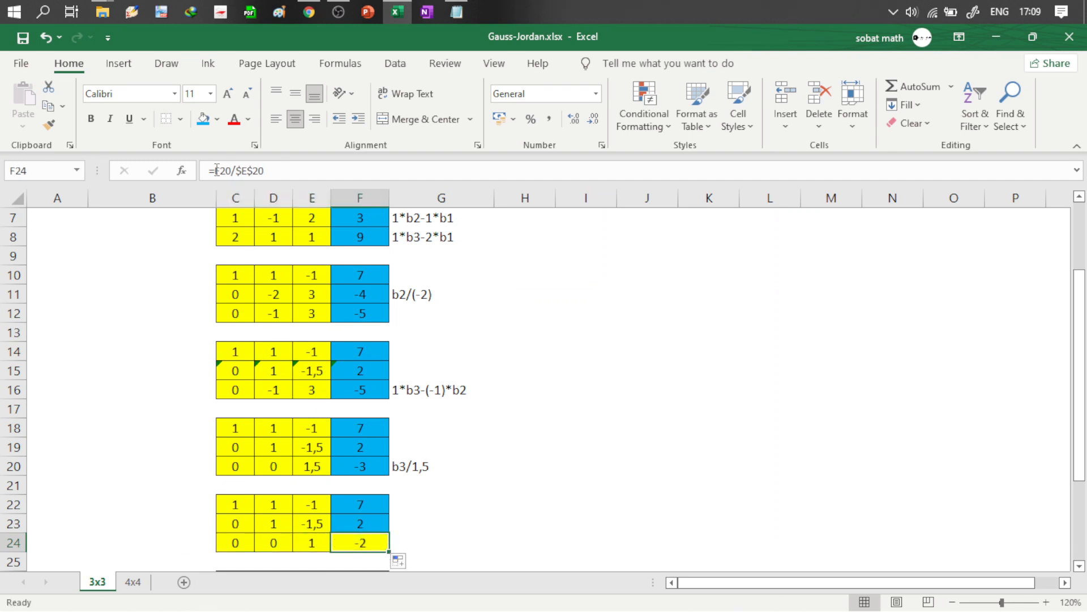
pyautogui.click(203, 119)
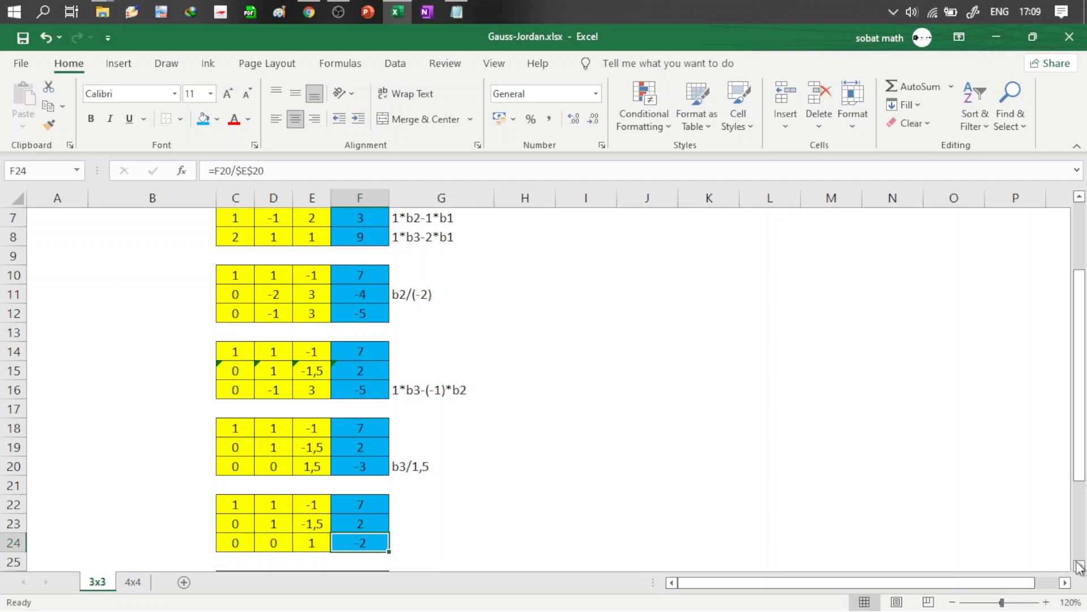
# Step: Enter the row operation note b1-b3 in G22, beside the first row of the fifth matrix
pyautogui.moveTo(1082, 428); pyautogui.dragTo(1082, 506)
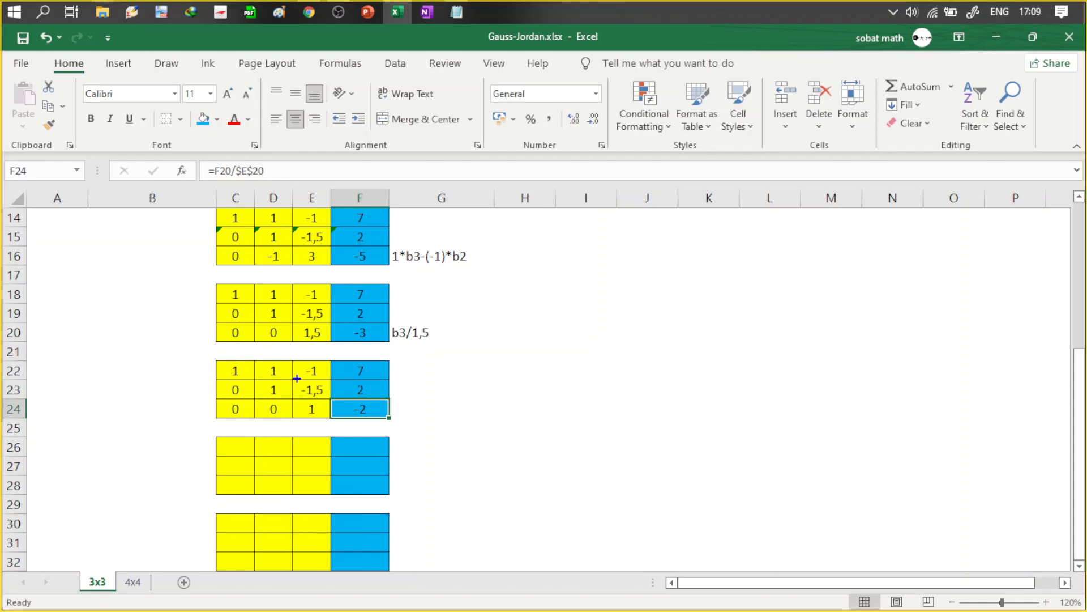
pyautogui.moveTo(297, 378); pyautogui.dragTo(326, 403)
pyautogui.moveTo(297, 355); pyautogui.dragTo(326, 385)
pyautogui.press('Escape')
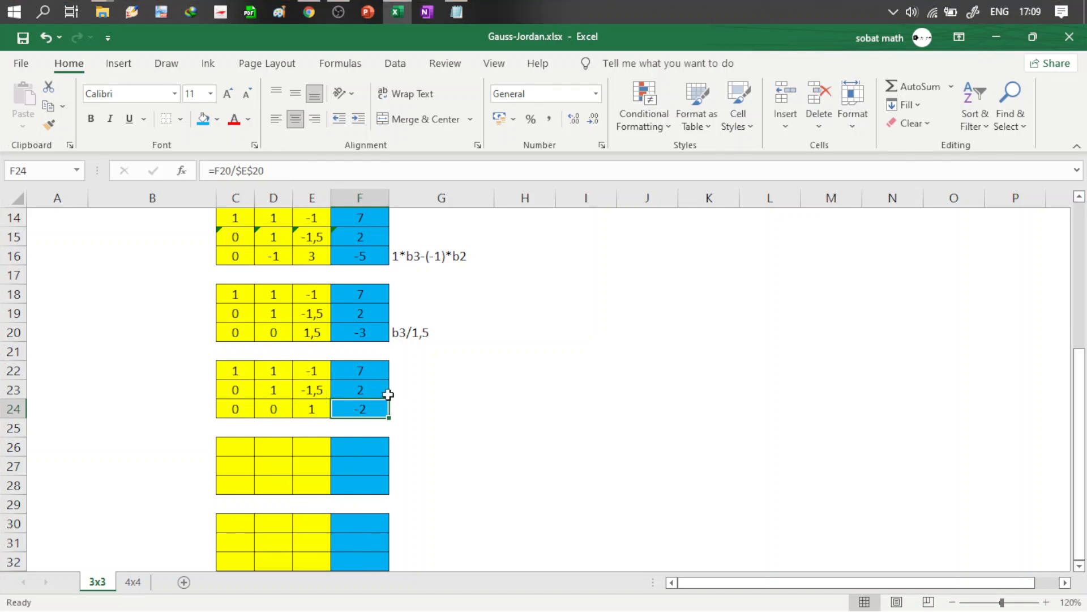
pyautogui.click(411, 372)
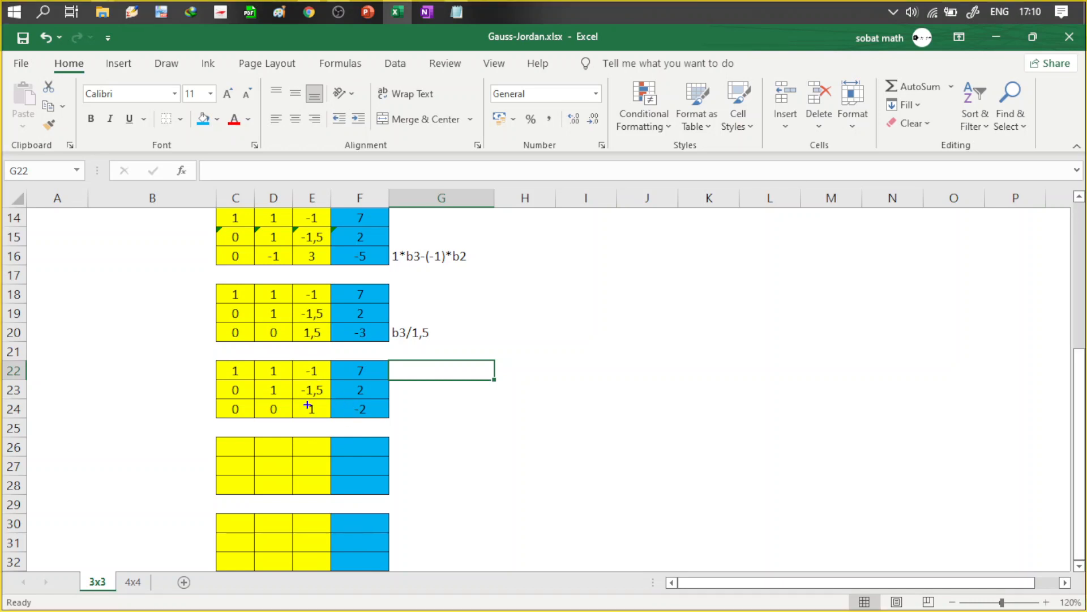
pyautogui.moveTo(299, 398)
pyautogui.mouseDown()
pyautogui.moveTo(324, 413)
pyautogui.moveTo(299, 362)
pyautogui.mouseUp()
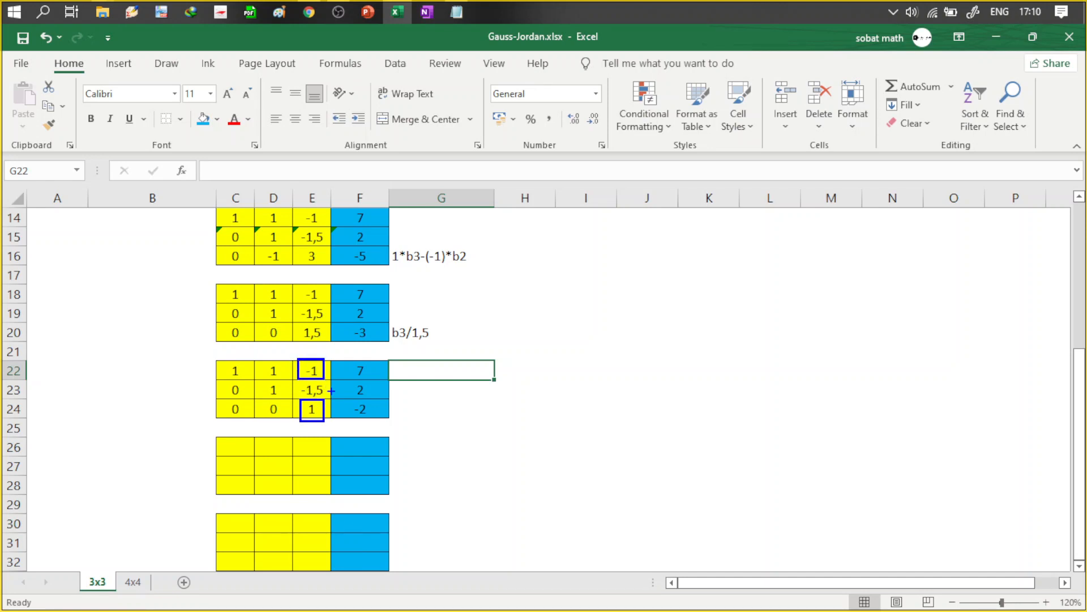
pyautogui.press('Escape')
pyautogui.write('b1')
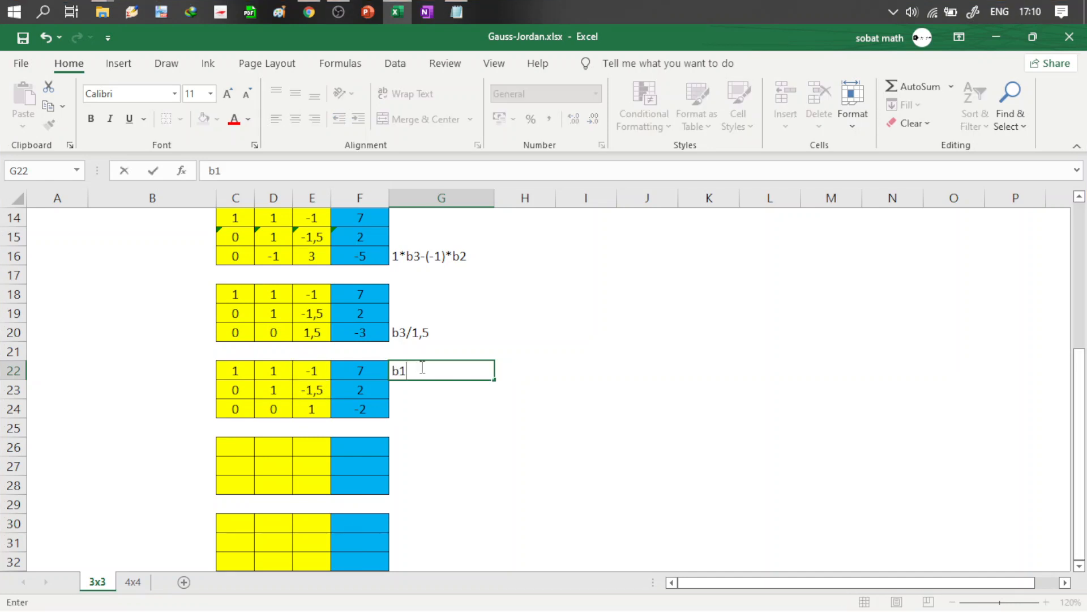
pyautogui.write('-b3')
pyautogui.press('Return')
pyautogui.click(419, 368)
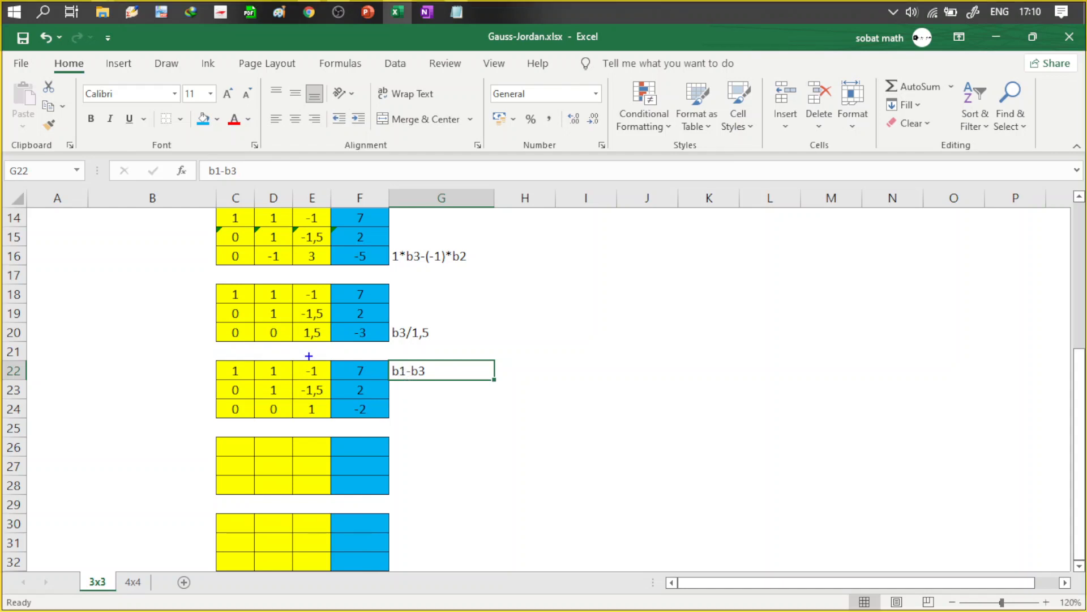
# Step: Add the multipliers to the note in G22 so that it reads 1*b1-(-1)*b3
pyautogui.moveTo(300, 358)
pyautogui.mouseDown()
pyautogui.moveTo(326, 379)
pyautogui.moveTo(316, 414)
pyautogui.moveTo(324, 420)
pyautogui.mouseUp()
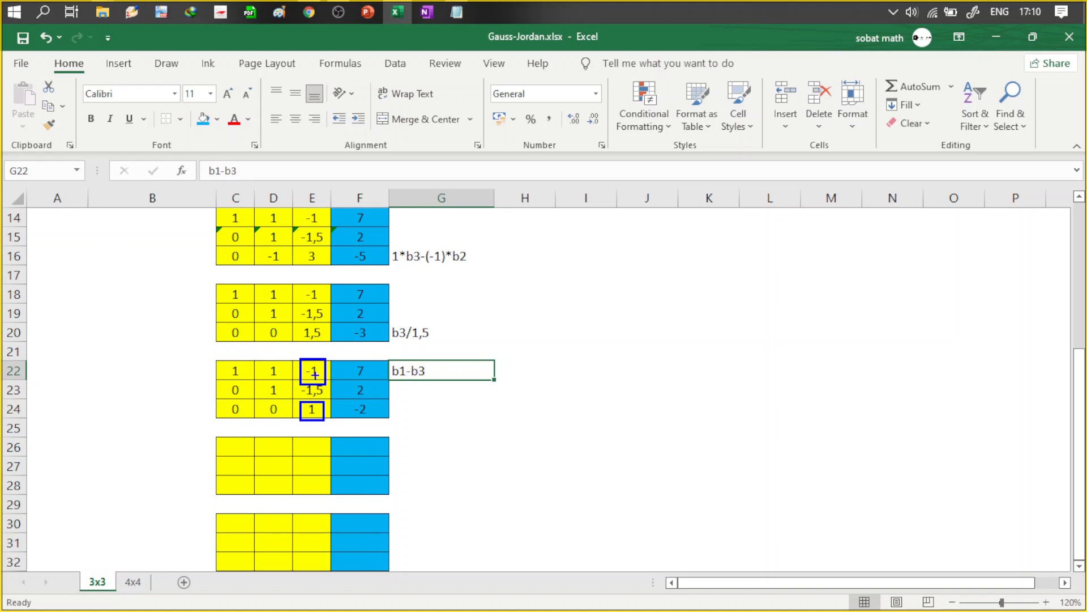
pyautogui.press('F2')
pyautogui.click(394, 371)
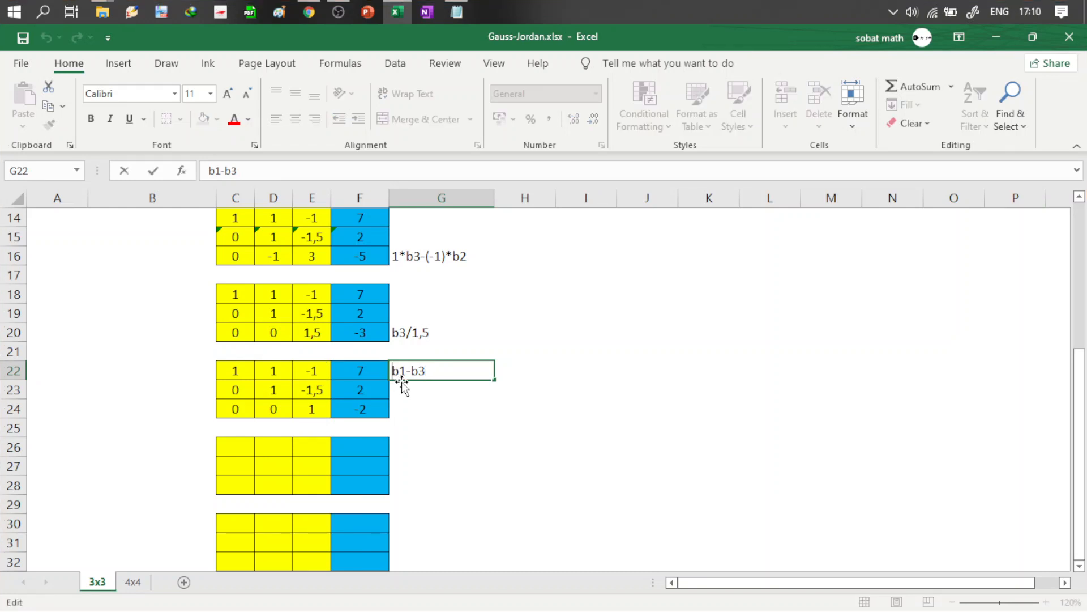
pyautogui.write('1*')
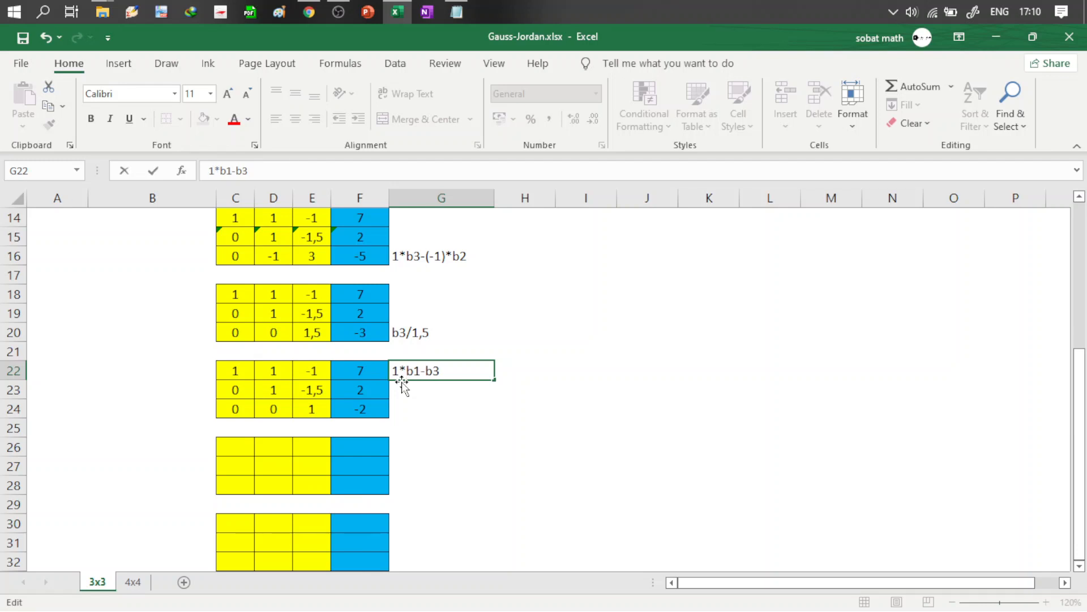
pyautogui.click(427, 372)
pyautogui.write('(-1)*')
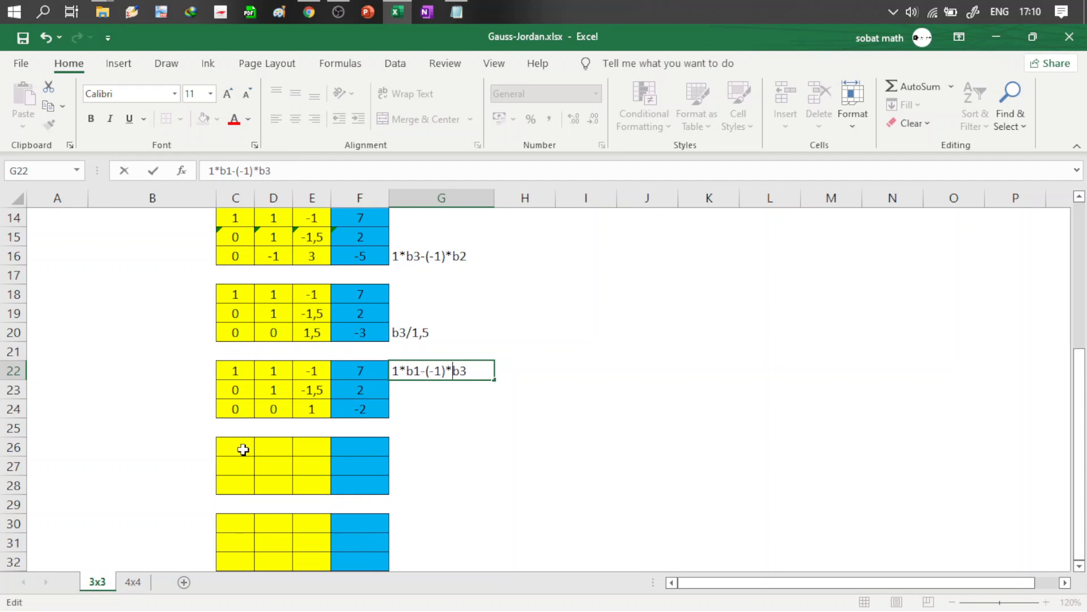
pyautogui.press('Return')
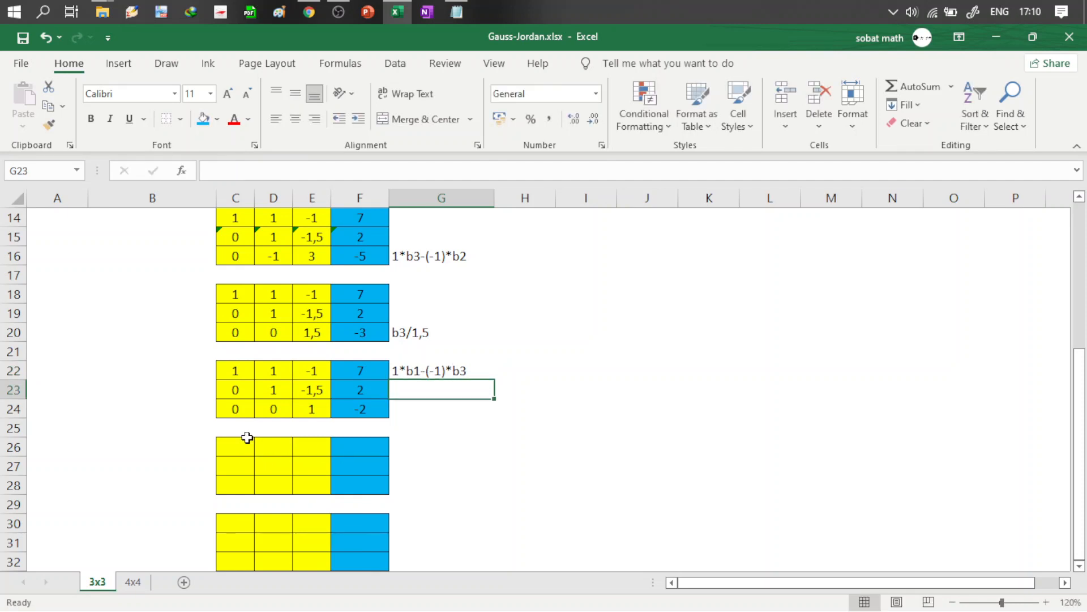
# Step: Enter the formula =$E$24*C22-$E$22*C24 in C26, with both multipliers as absolute references
pyautogui.click(244, 446)
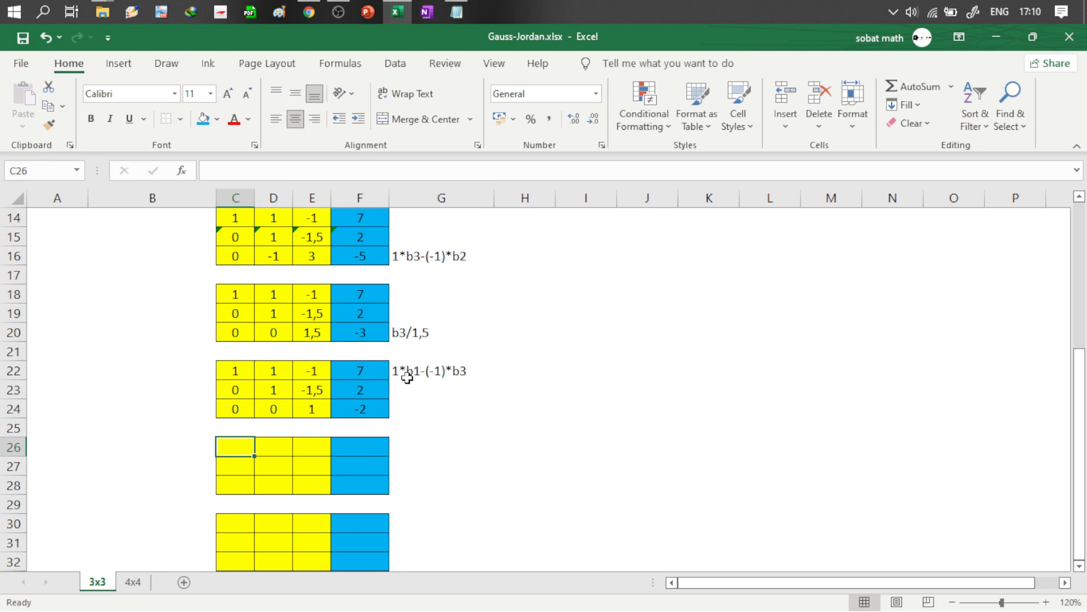
pyautogui.write('=')
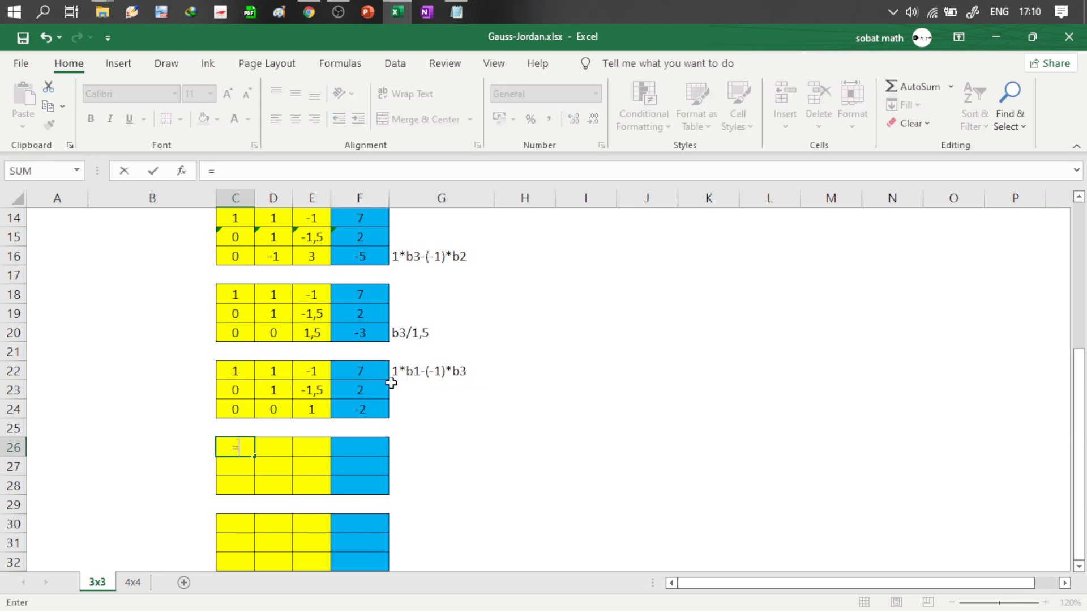
pyautogui.click(315, 409)
pyautogui.press('F4')
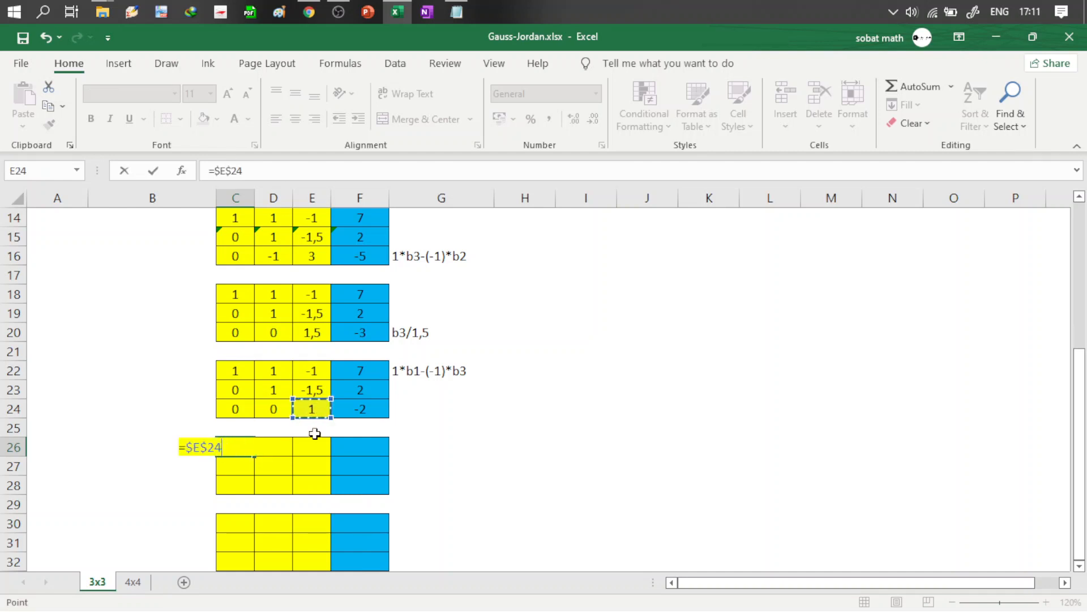
pyautogui.write('*')
pyautogui.click(235, 368)
pyautogui.write('-')
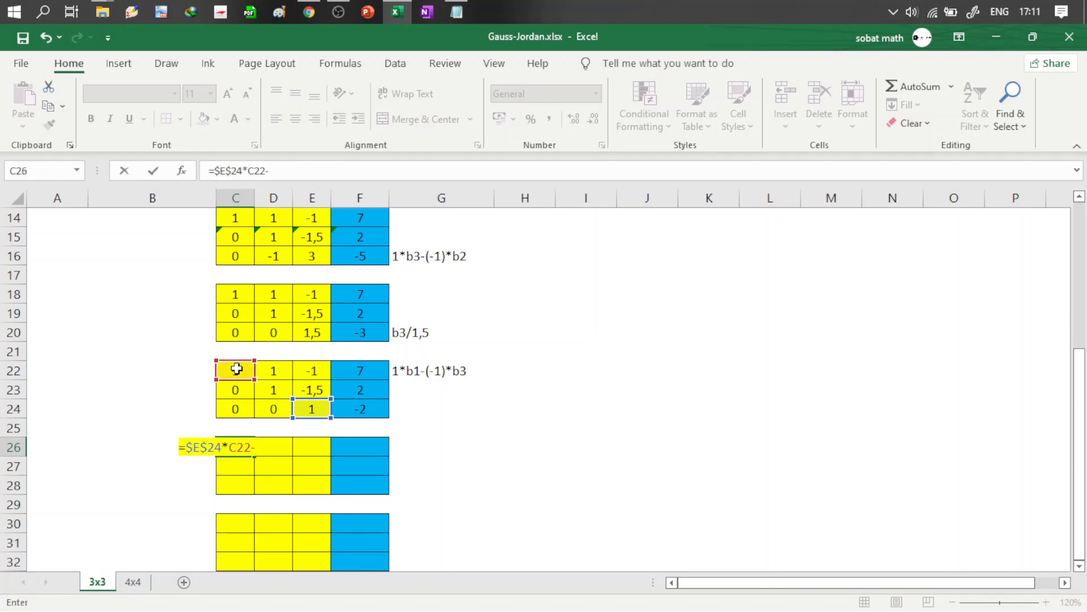
pyautogui.click(318, 371)
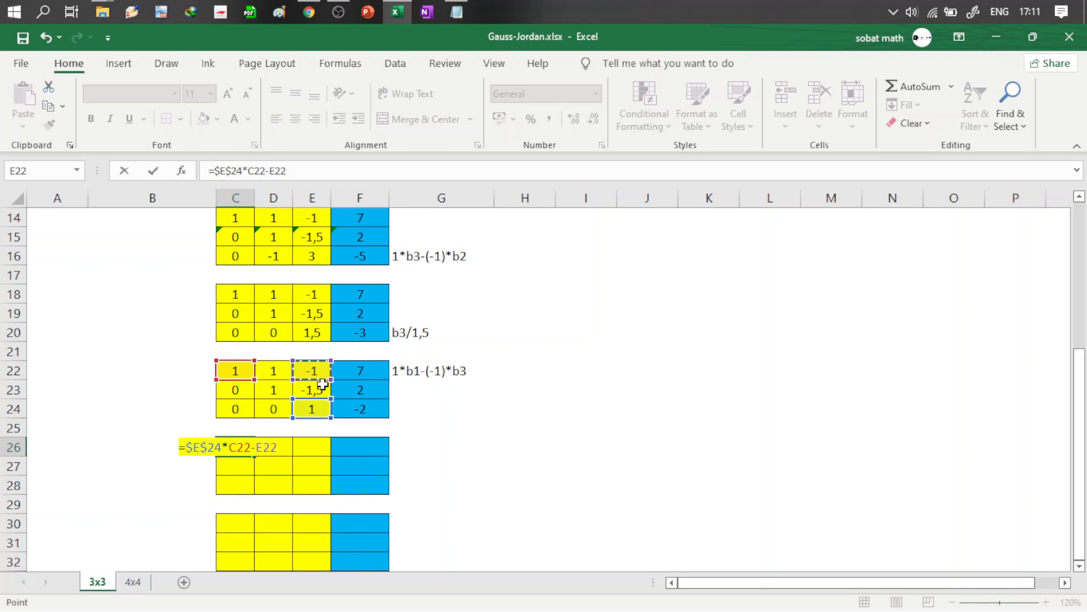
pyautogui.press('F4')
pyautogui.write('*')
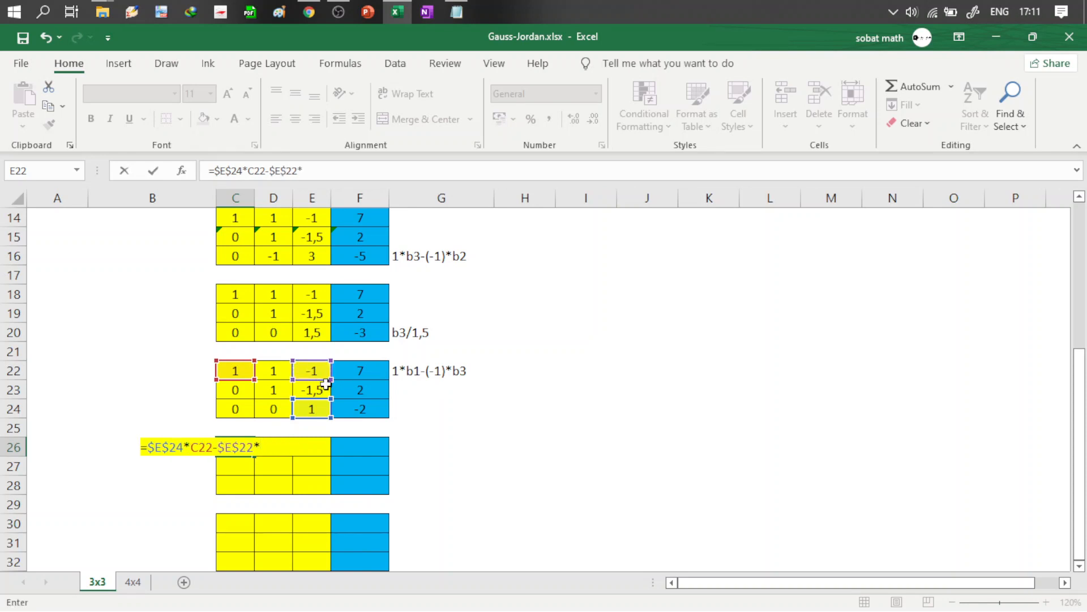
pyautogui.click(236, 412)
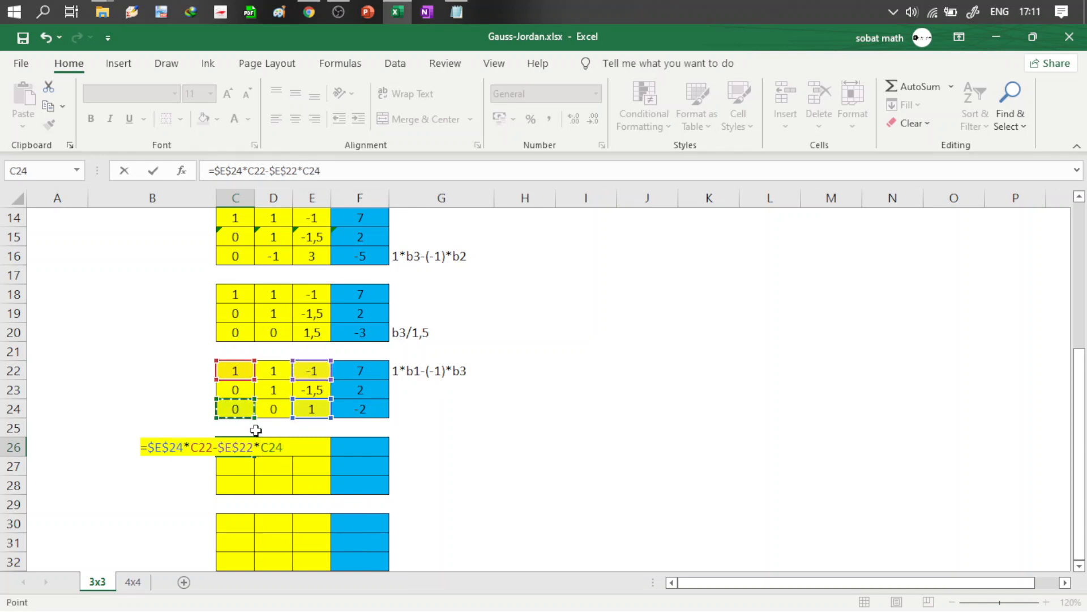
pyautogui.press('Return')
# Step: Fill the formula in C26 across to F26 and set the fill colour of F26 back to light blue
pyautogui.click(245, 445)
pyautogui.moveTo(254, 454); pyautogui.dragTo(357, 441)
pyautogui.click(360, 446)
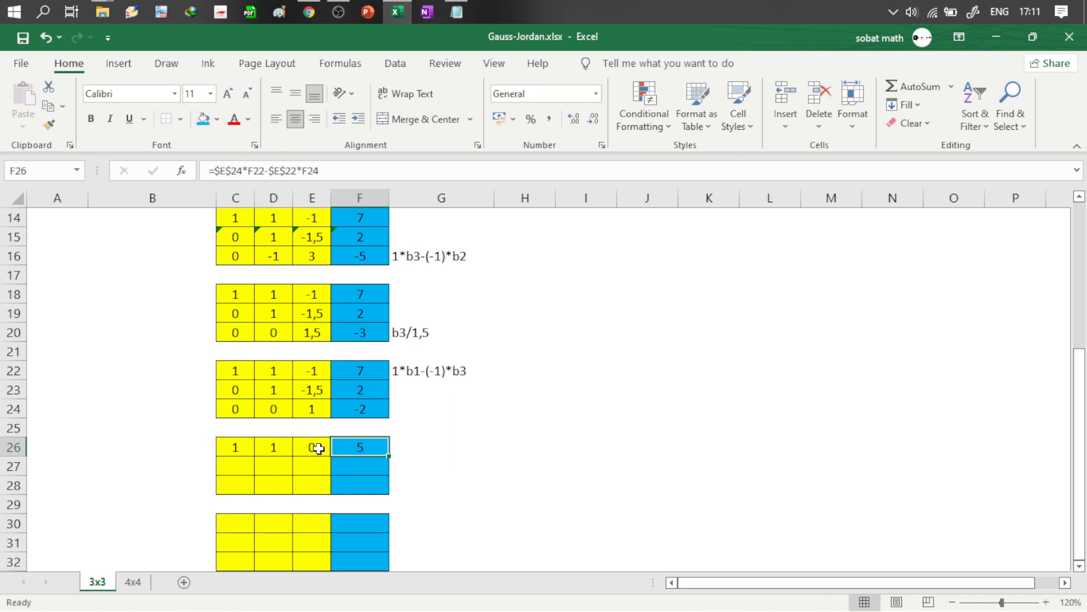
# Step: Enter the row operation note b2-b3 in G23, beside the second row of the matrix
pyautogui.click(408, 390)
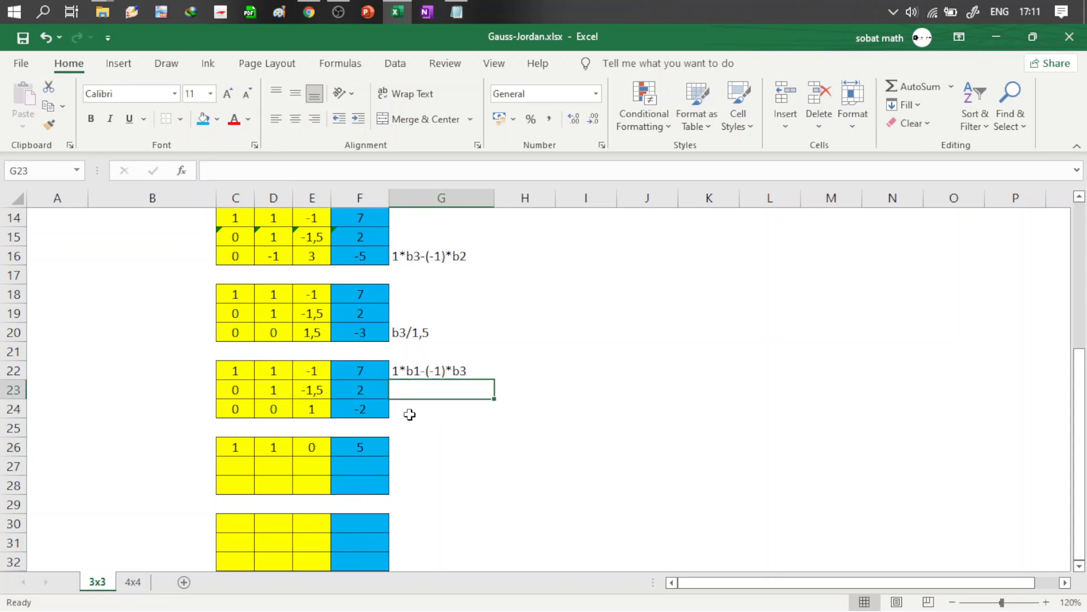
pyautogui.write('b2')
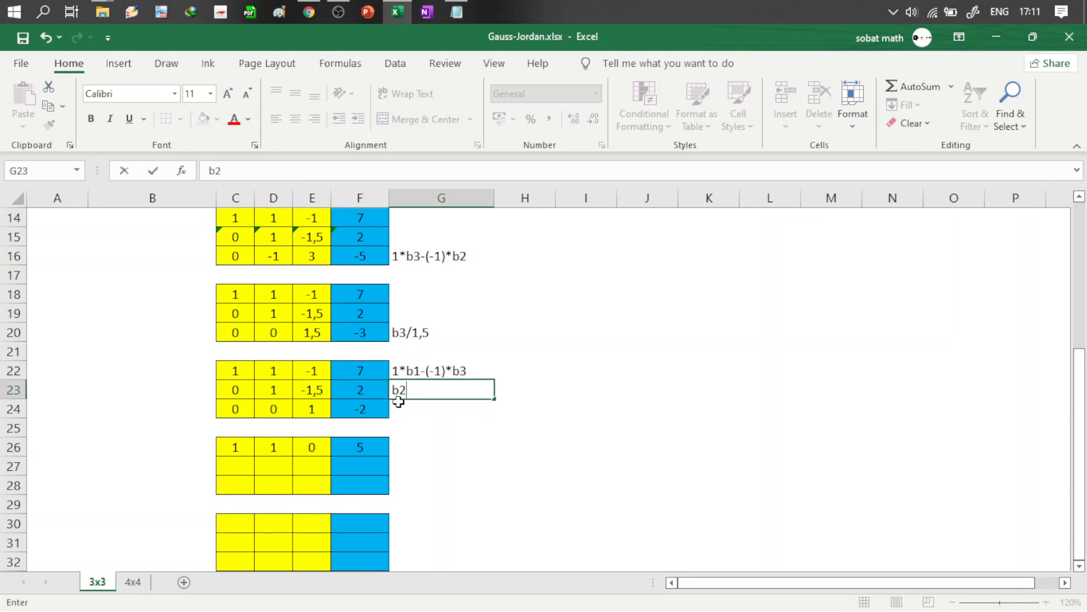
pyautogui.write('-b3')
pyautogui.press('Return')
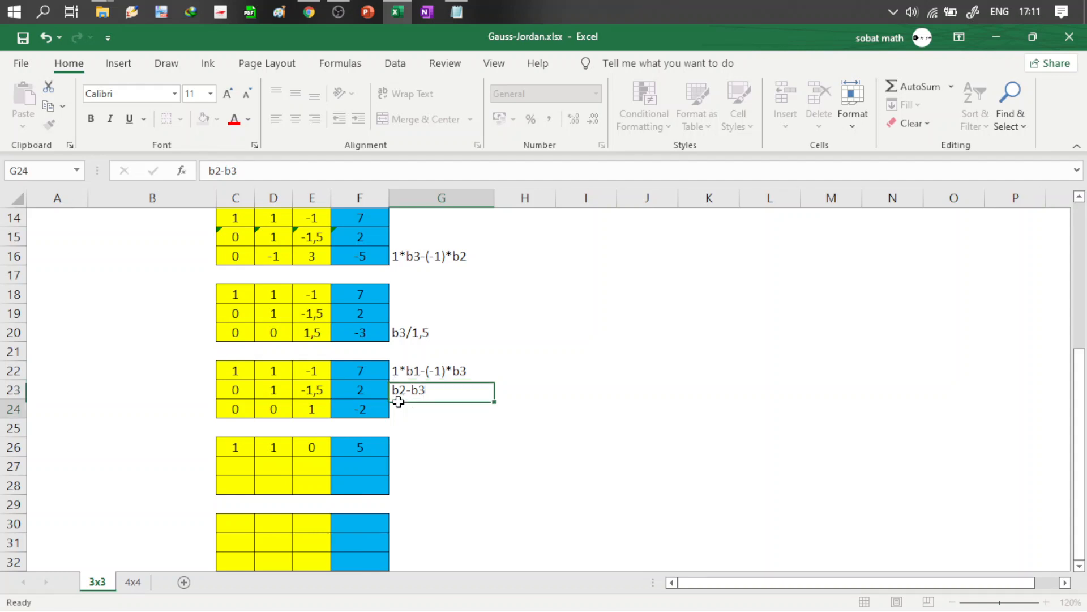
pyautogui.click(417, 390)
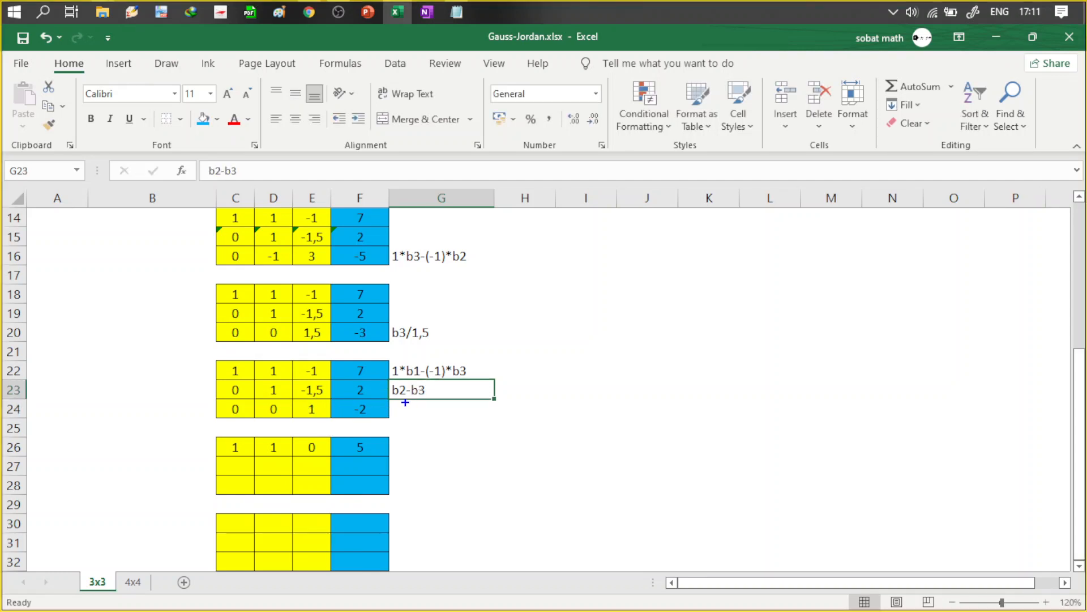
pyautogui.moveTo(299, 401); pyautogui.dragTo(327, 421)
pyautogui.moveTo(293, 379); pyautogui.dragTo(331, 401)
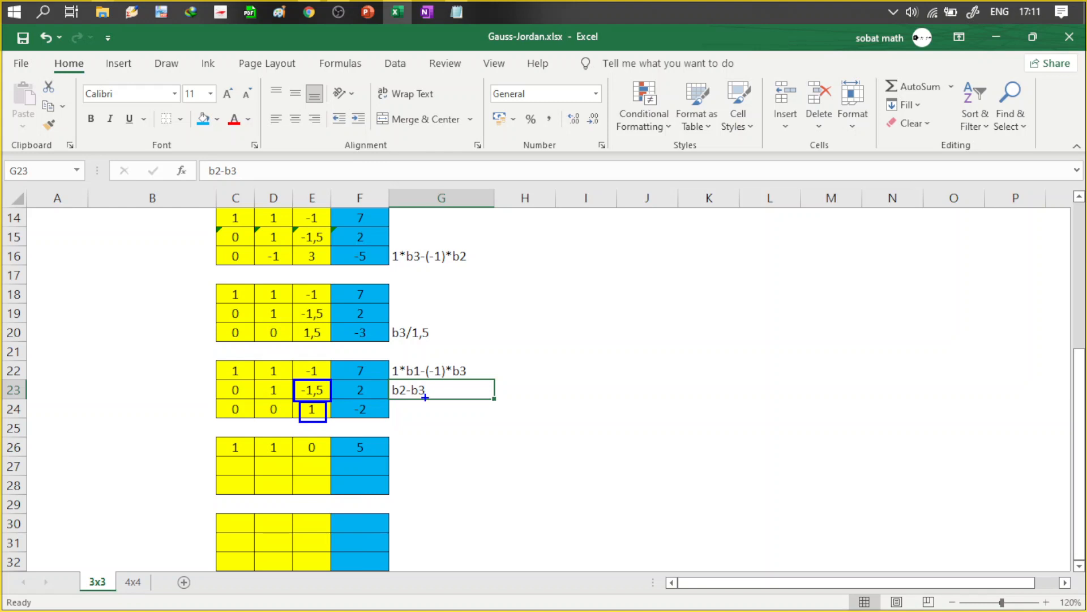
pyautogui.click(241, 463)
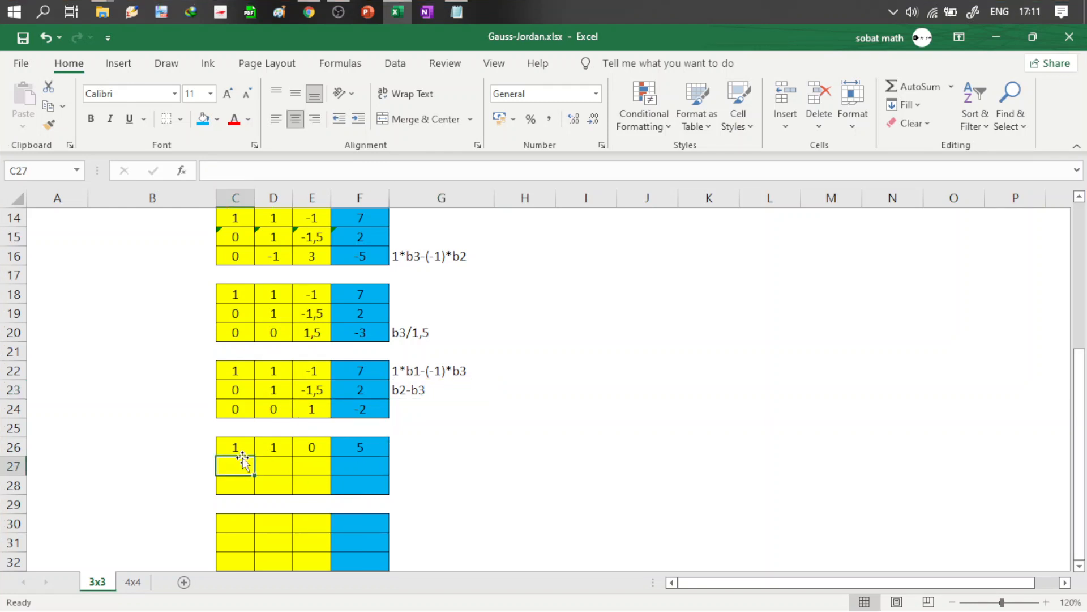
pyautogui.write('=')
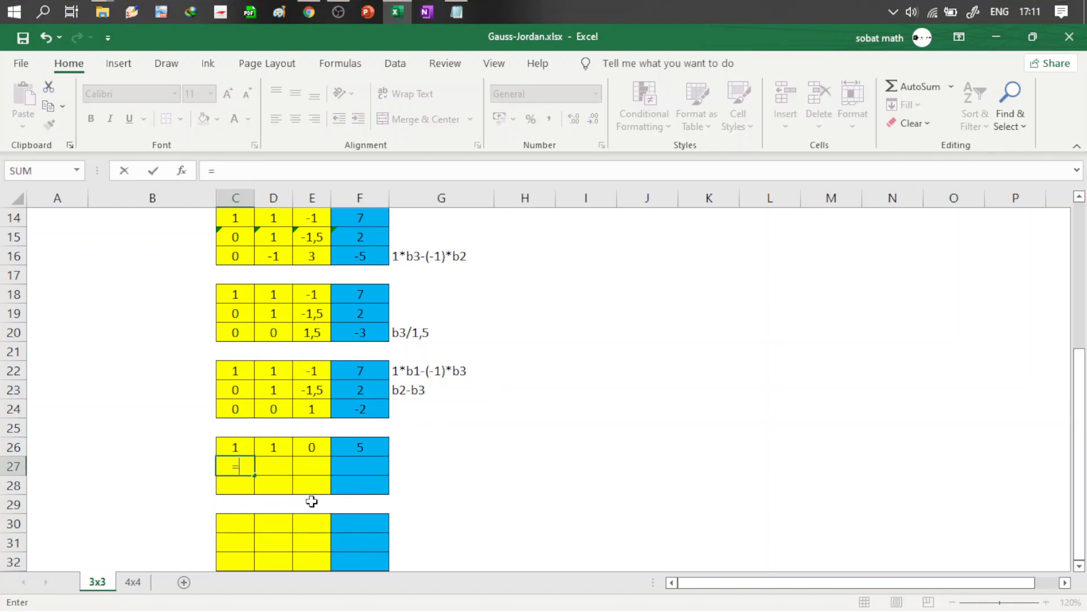
pyautogui.press('BackSpace')
# Step: Add the multipliers to the note in G23 so that it reads 1*b2-(-1,5)*b3
pyautogui.click(412, 392)
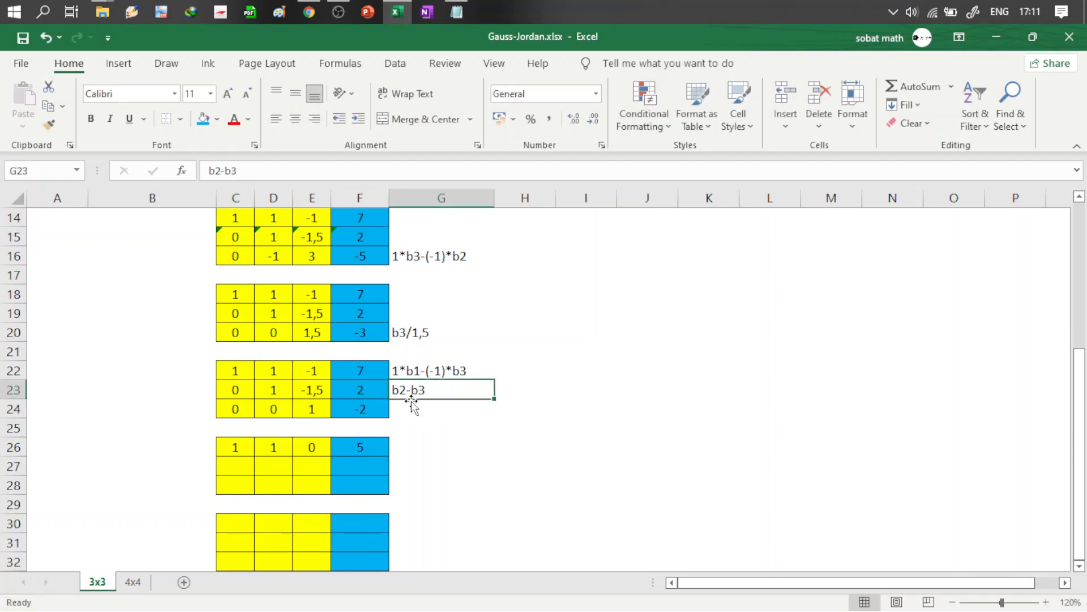
pyautogui.doubleClick(395, 390)
pyautogui.write('1*b2-')
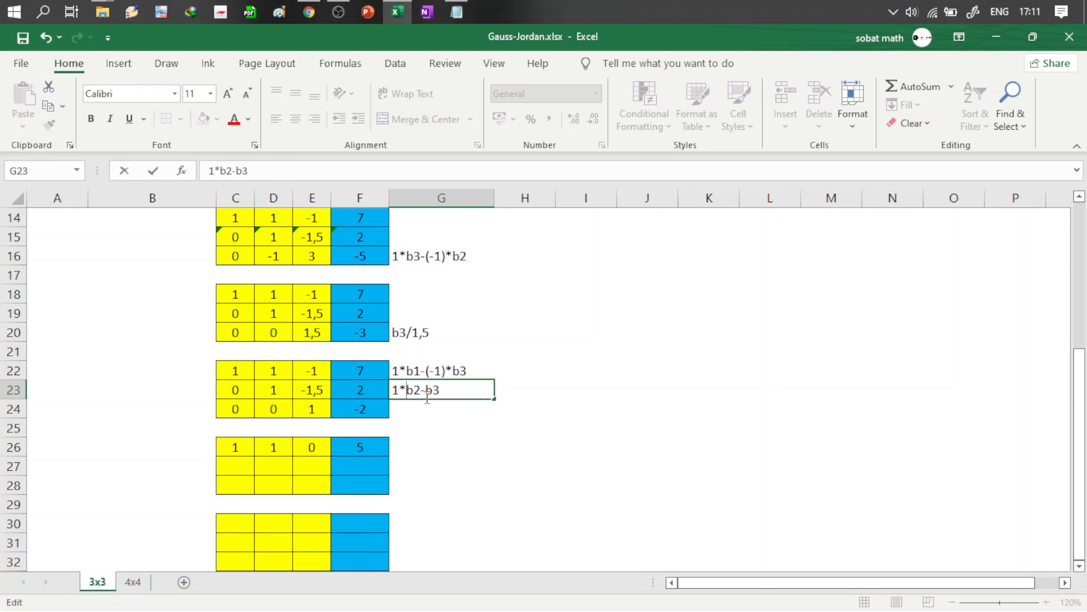
pyautogui.write('(-1,')
pyautogui.write('5)*')
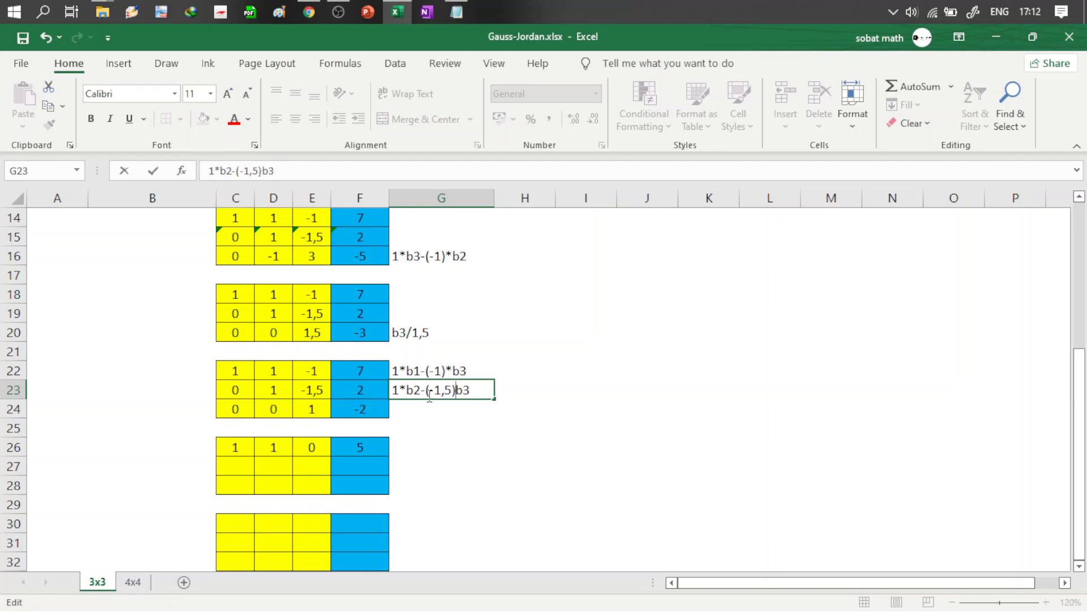
pyautogui.press('Return')
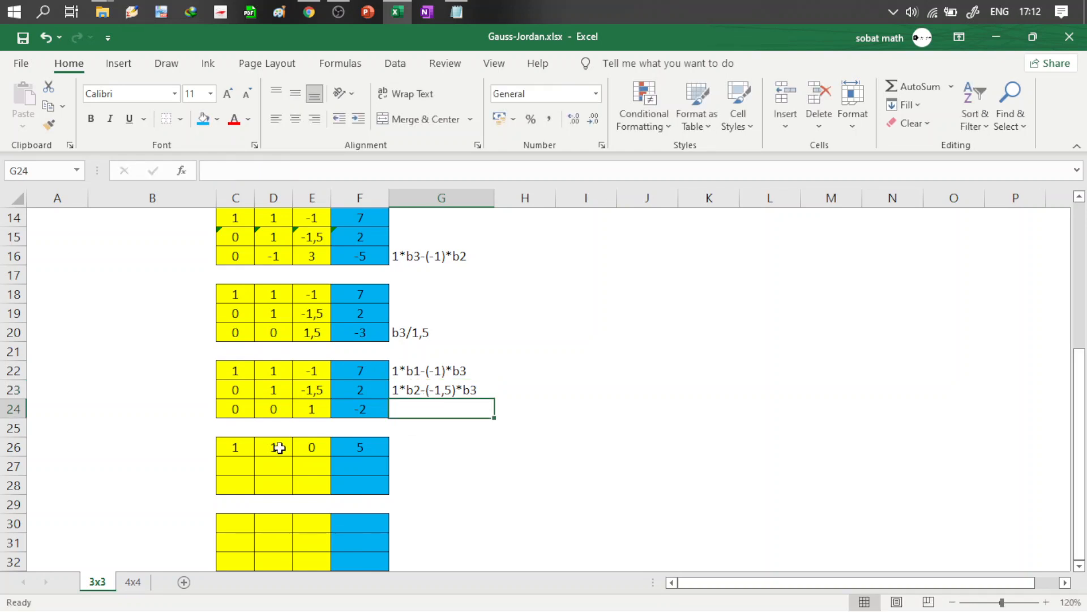
# Step: Enter the formula =$E$24*C23-$E$23*C24 in C27, with both multipliers as absolute references
pyautogui.click(235, 466)
pyautogui.write('=')
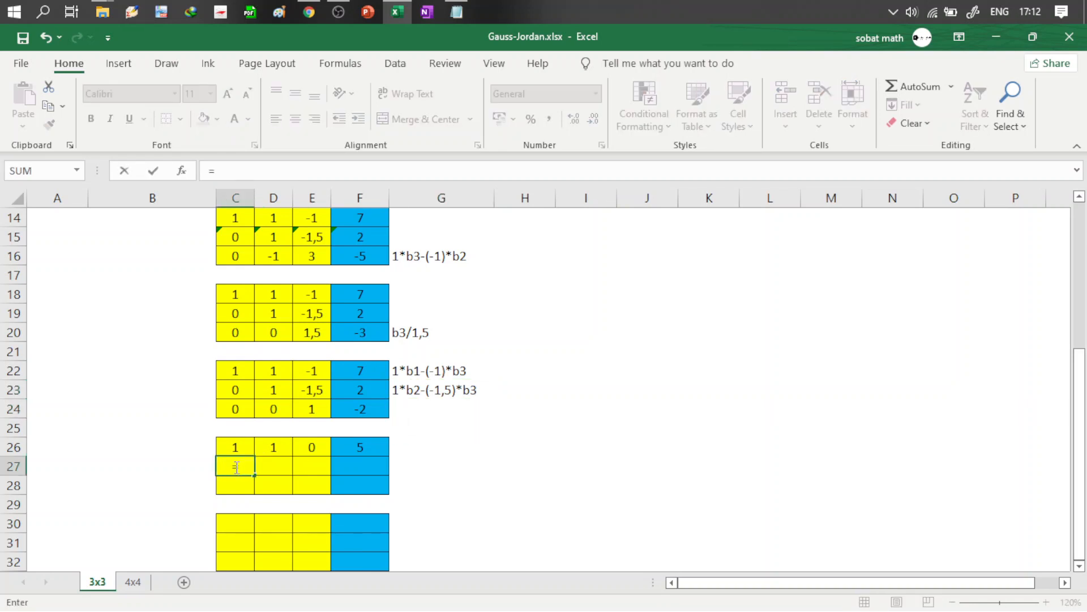
pyautogui.click(322, 410)
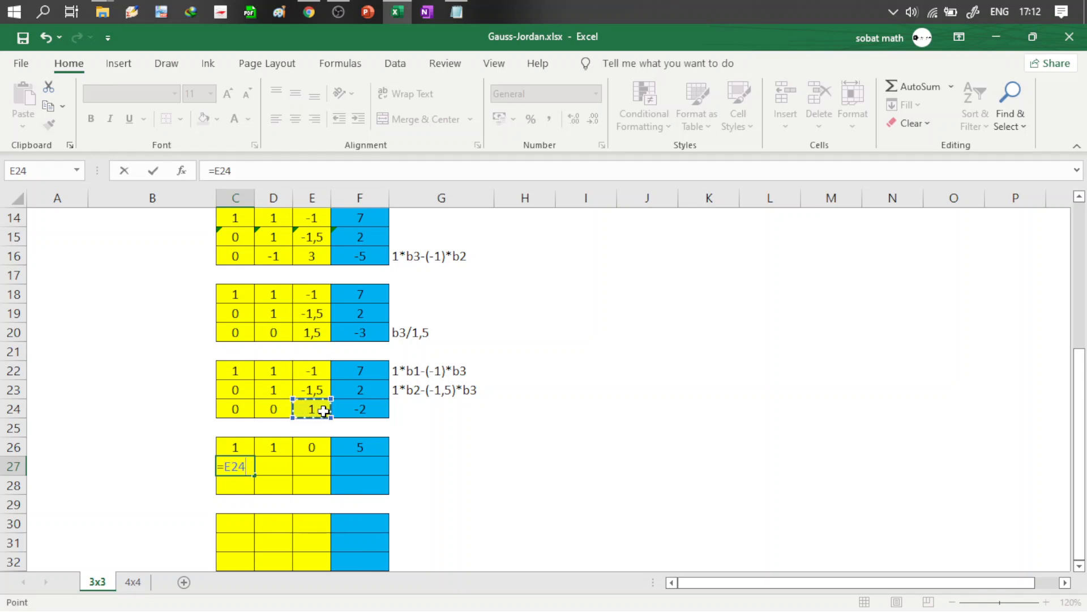
pyautogui.press('F4')
pyautogui.write('*')
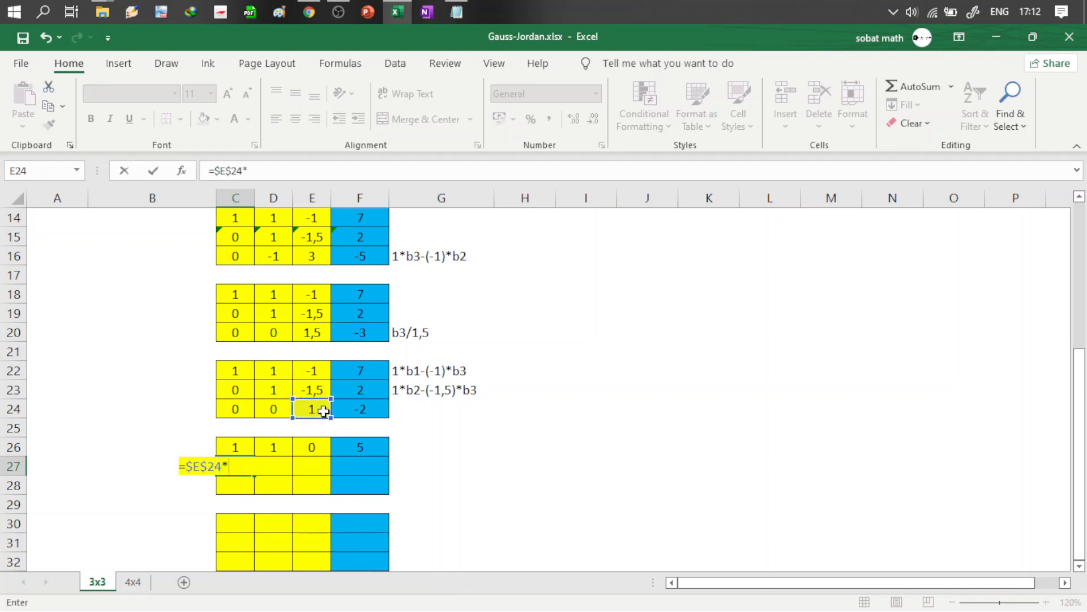
pyautogui.click(249, 389)
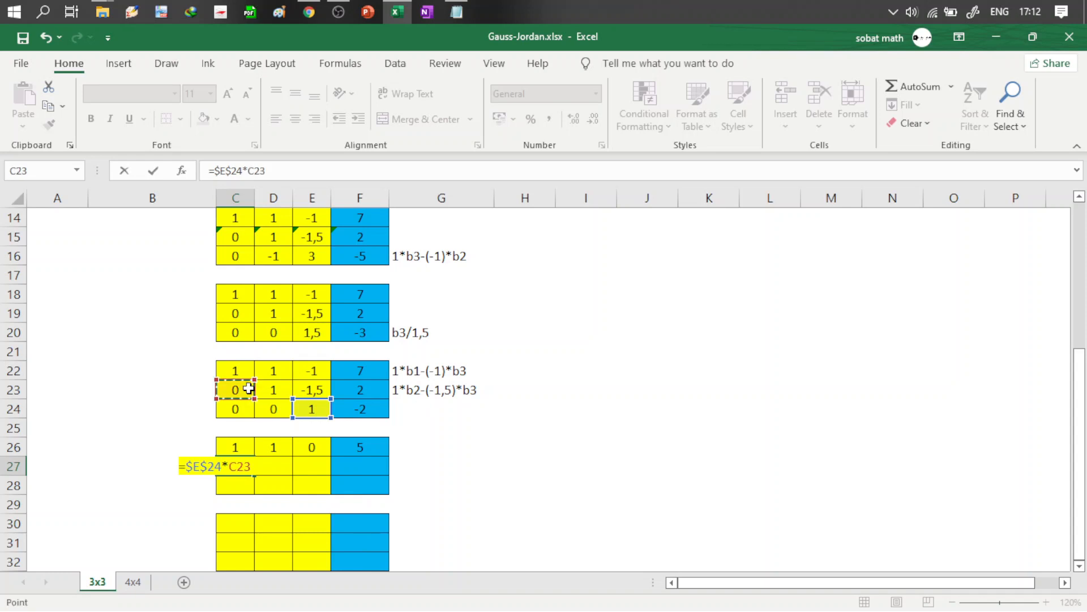
pyautogui.write('-')
pyautogui.click(319, 390)
pyautogui.press('F4')
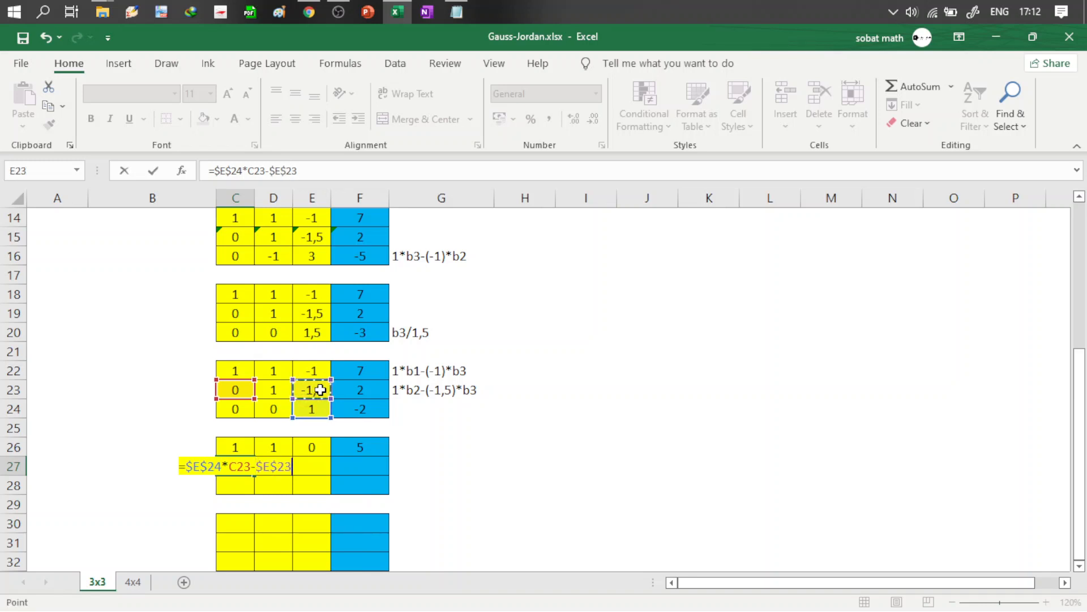
pyautogui.write('*')
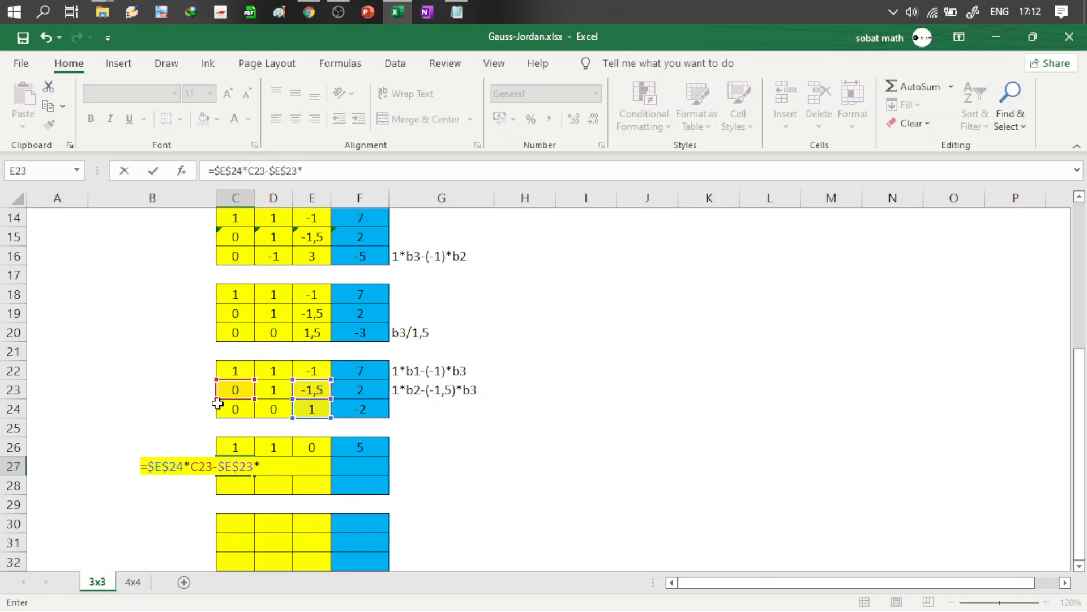
pyautogui.click(233, 410)
pyautogui.press('Return')
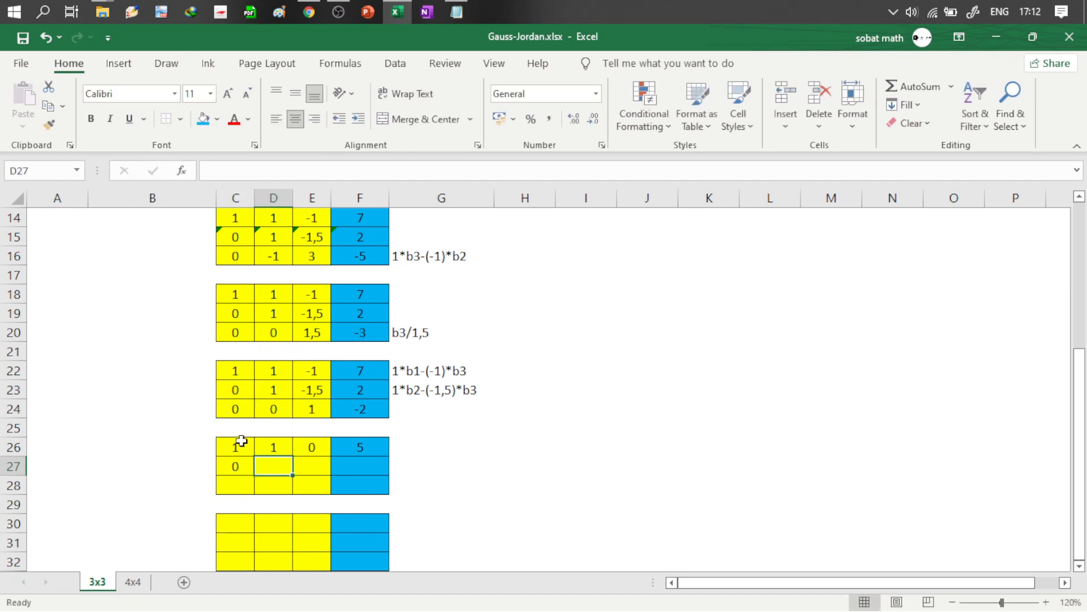
# Step: Fill the formula in C27 across to F27 and set the fill colour of F27 back to light blue
pyautogui.click(243, 468)
pyautogui.moveTo(255, 475); pyautogui.dragTo(368, 469)
pyautogui.click(365, 468)
pyautogui.click(204, 120)
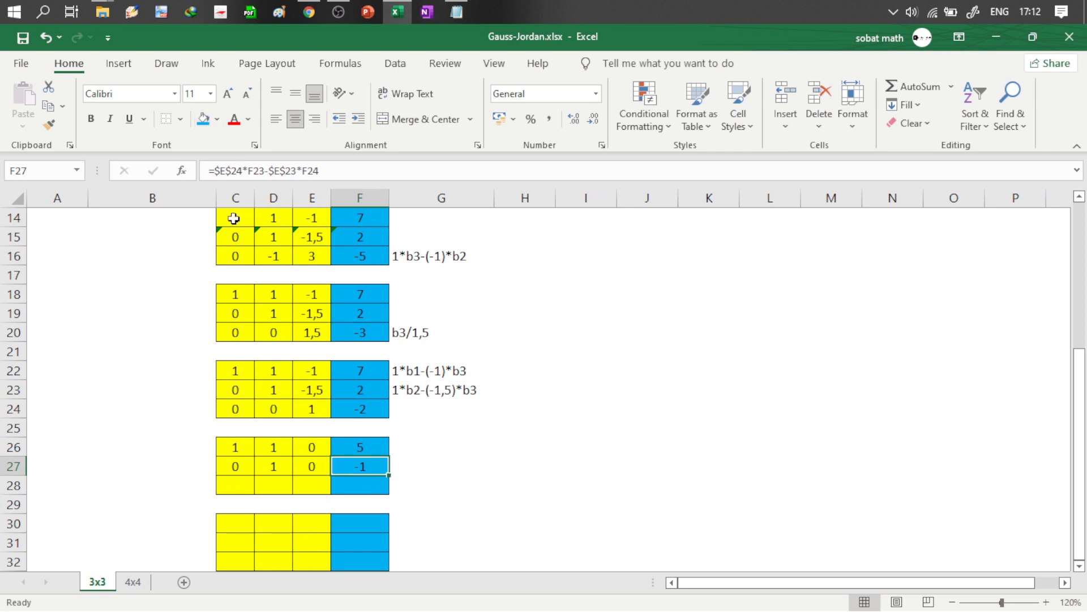
pyautogui.moveTo(289, 450); pyautogui.dragTo(327, 482)
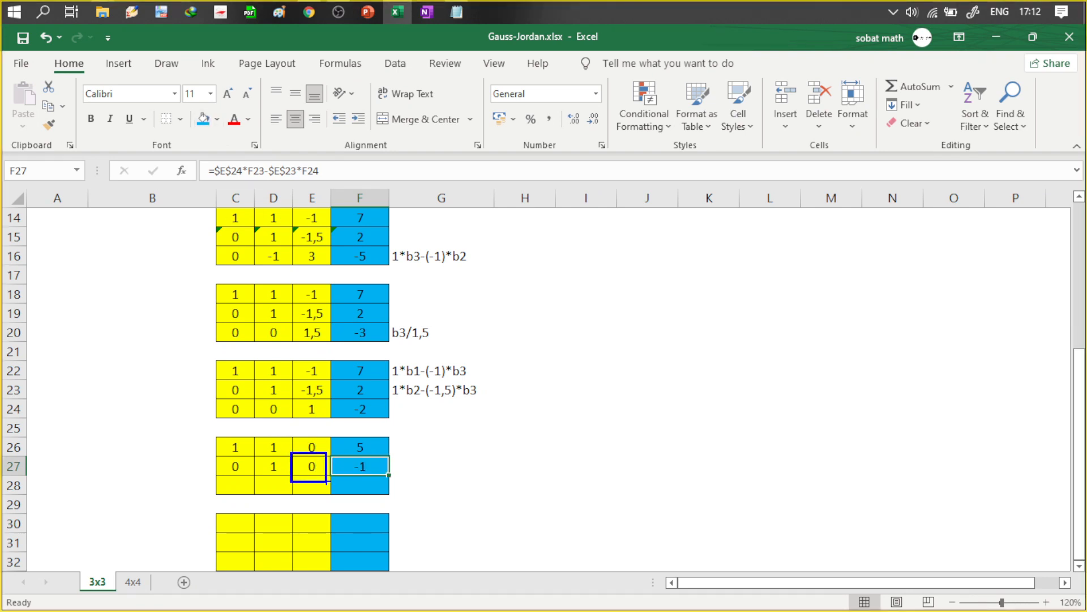
# Step: Carry over the first entry of the third row by entering =C24 in C28
pyautogui.click(237, 487)
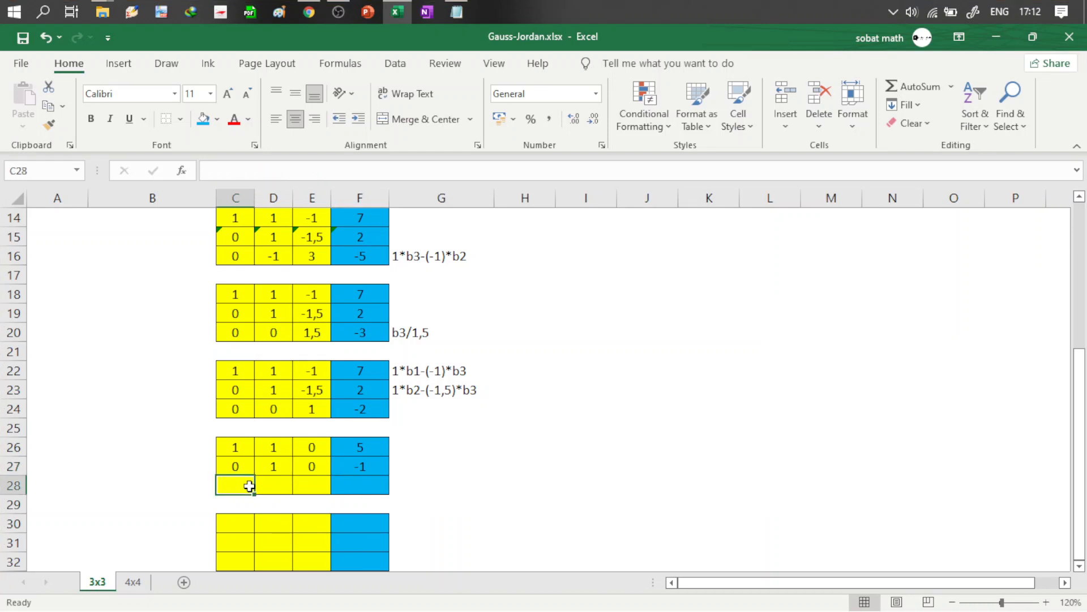
pyautogui.write('=')
pyautogui.click(235, 408)
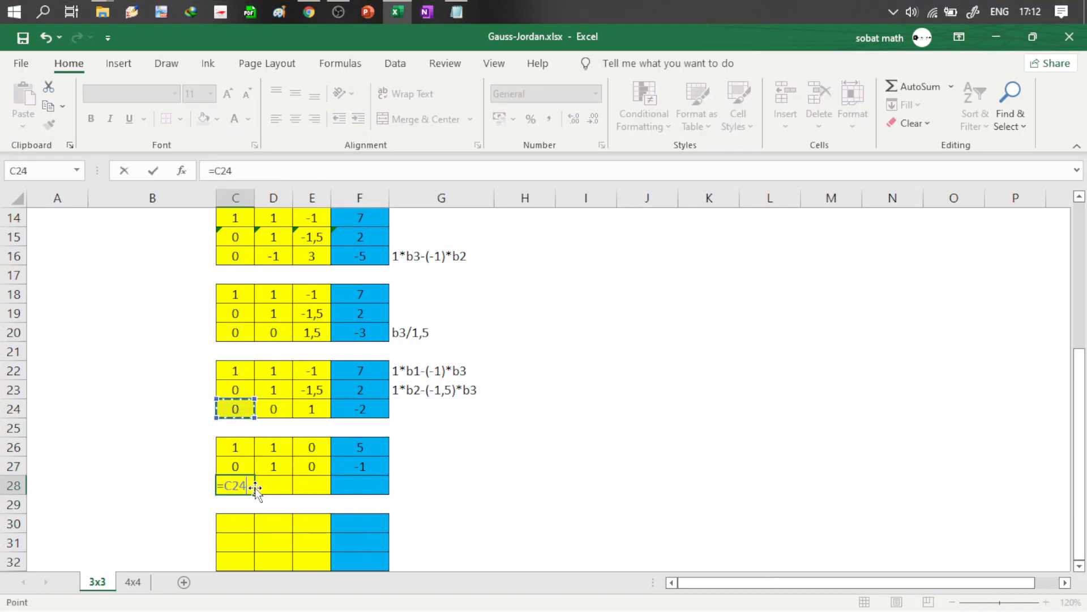
pyautogui.press('Tab')
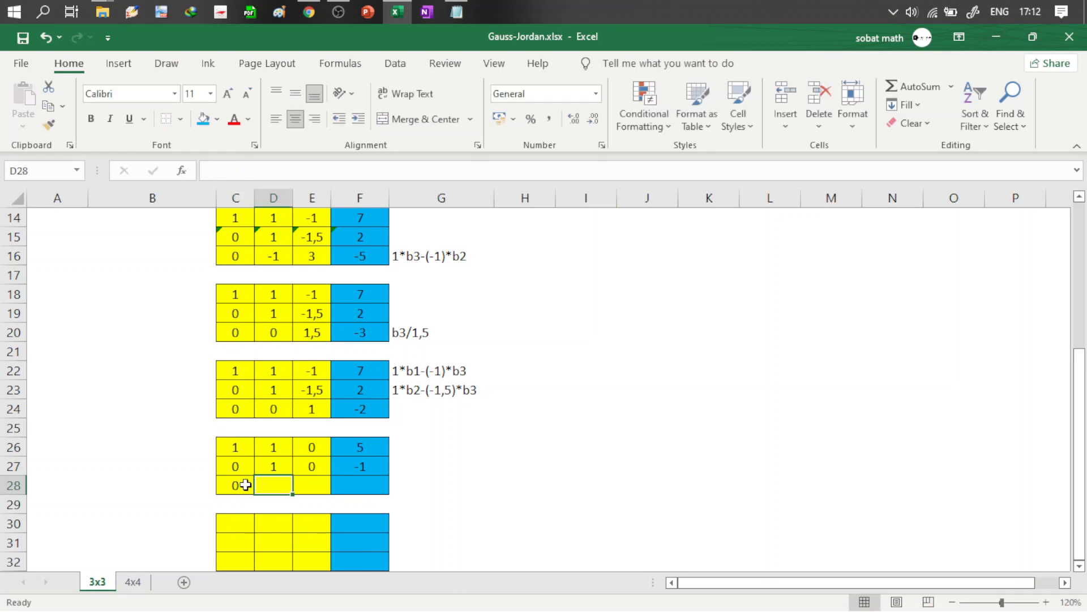
# Step: Fill the reference in C28 across to F28 and set the fill colour of F28 back to light blue
pyautogui.click(247, 486)
pyautogui.moveTo(258, 490); pyautogui.dragTo(369, 491)
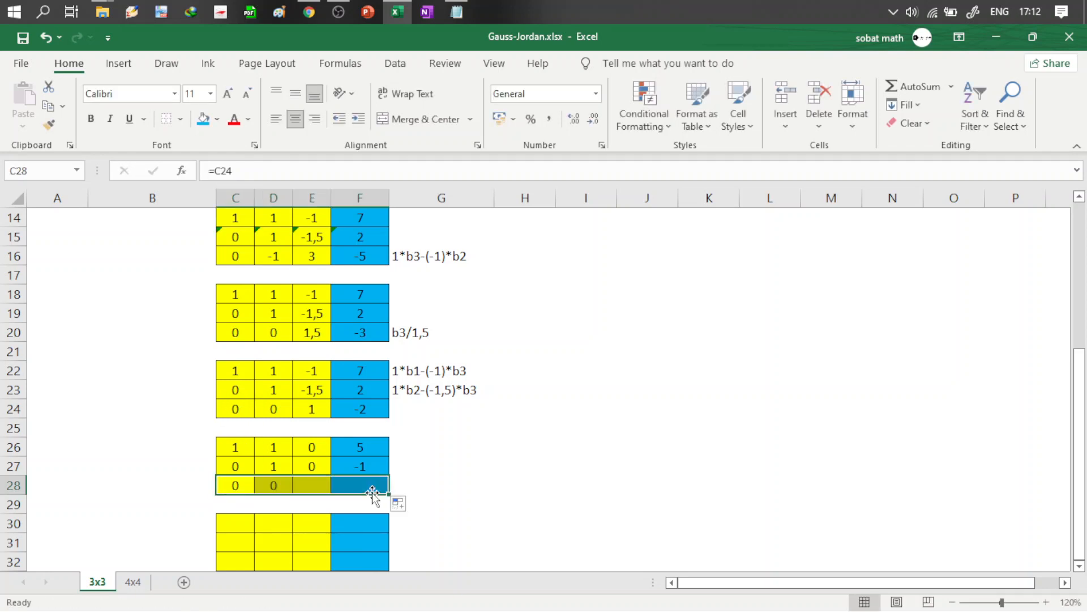
pyautogui.click(374, 482)
pyautogui.click(204, 118)
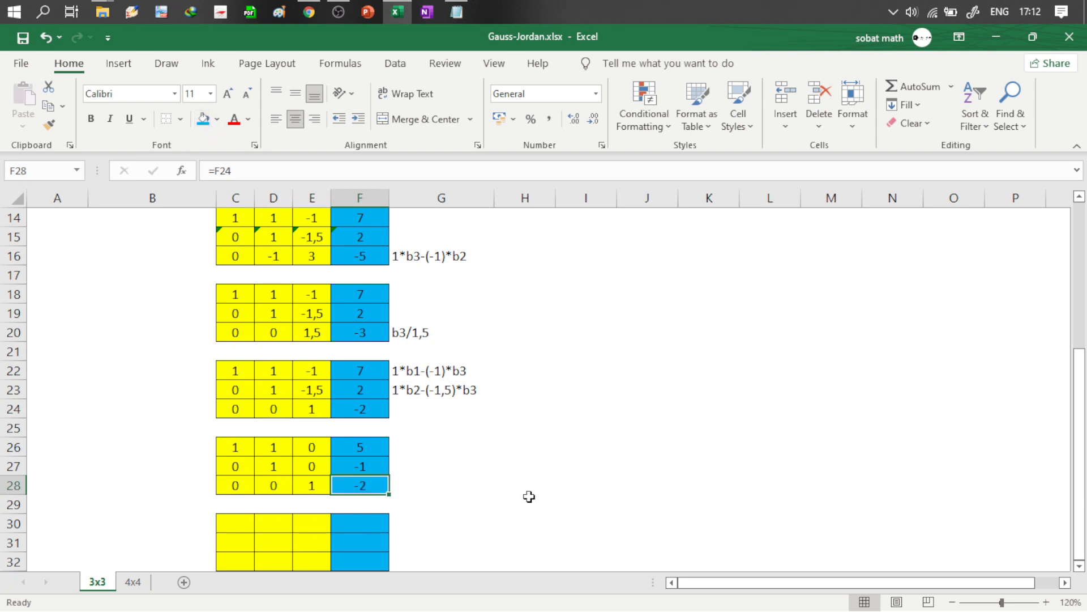
# Step: Enter the row operation note b1-b2 in G26, beside the first row of the matrix in rows 26 to 28
pyautogui.click(1079, 566)
pyautogui.click(1079, 566)
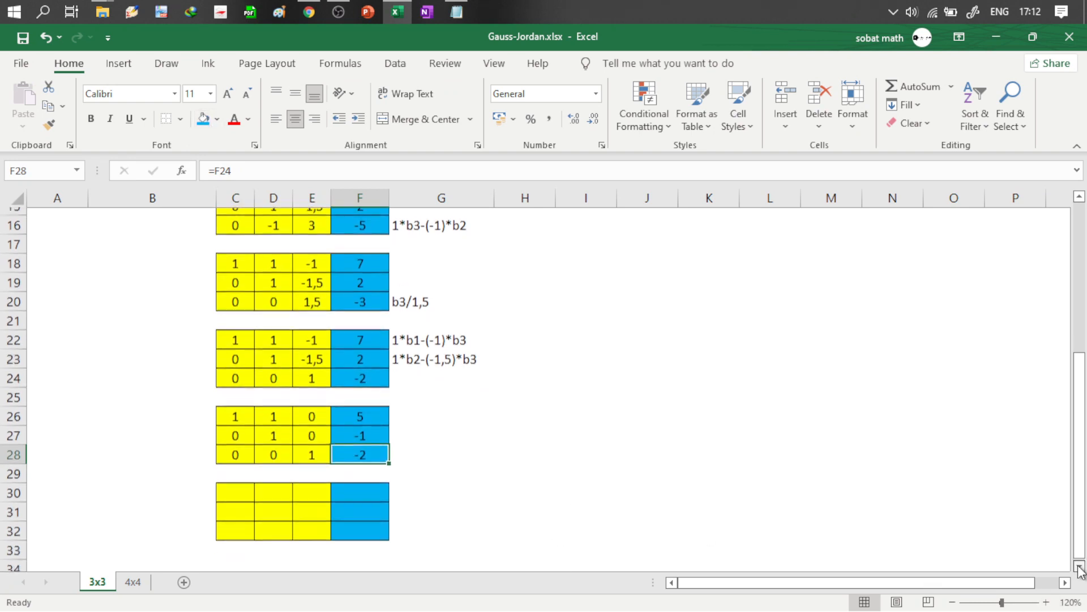
pyautogui.click(273, 411)
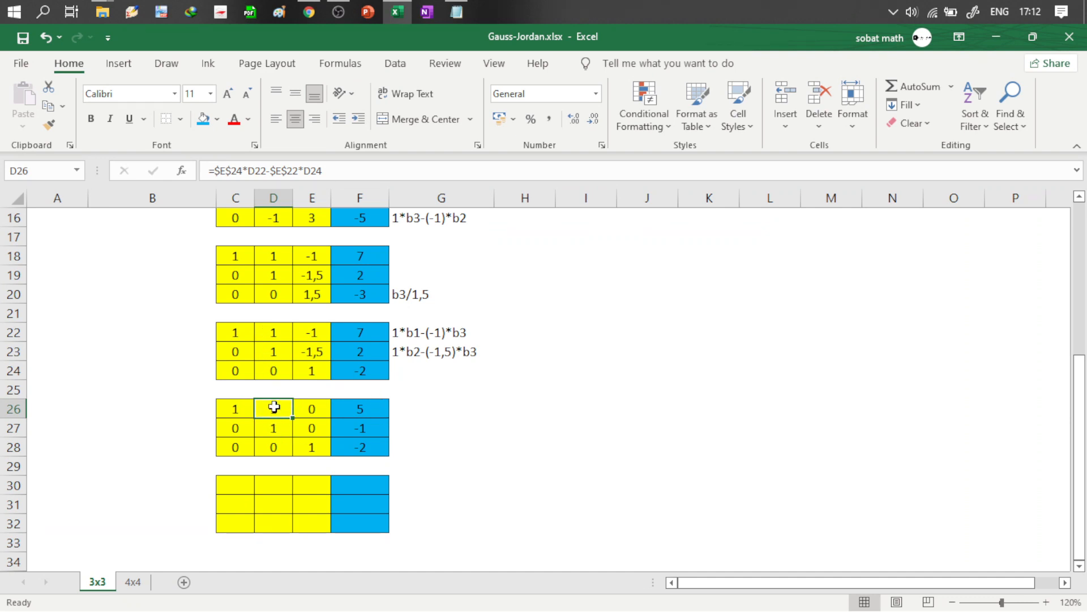
pyautogui.moveTo(256, 390); pyautogui.dragTo(295, 421)
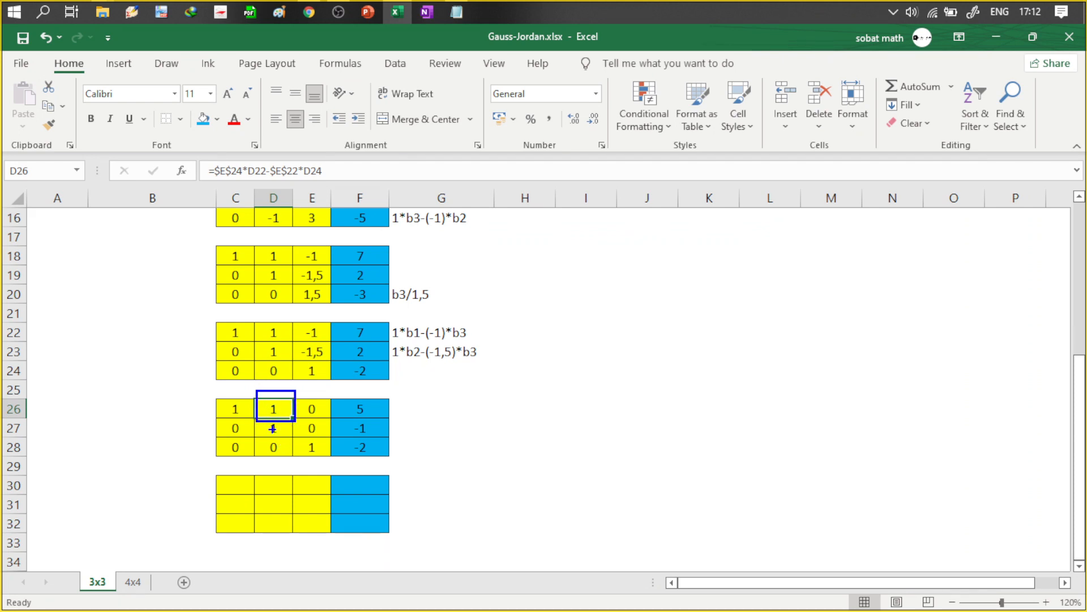
pyautogui.moveTo(259, 419); pyautogui.dragTo(285, 439)
pyautogui.press('Escape')
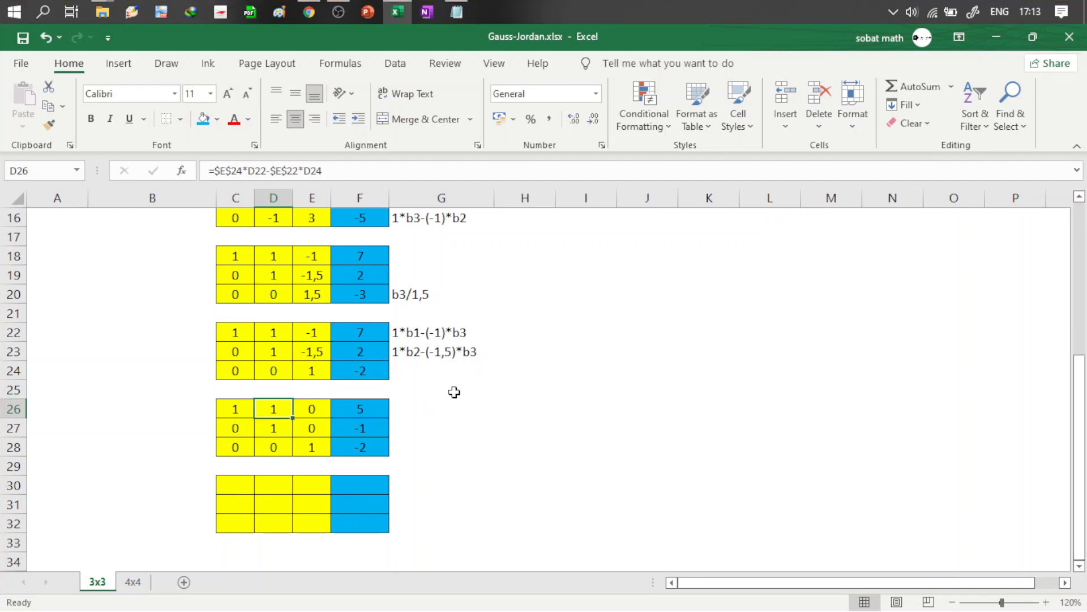
pyautogui.click(432, 409)
pyautogui.write('b1')
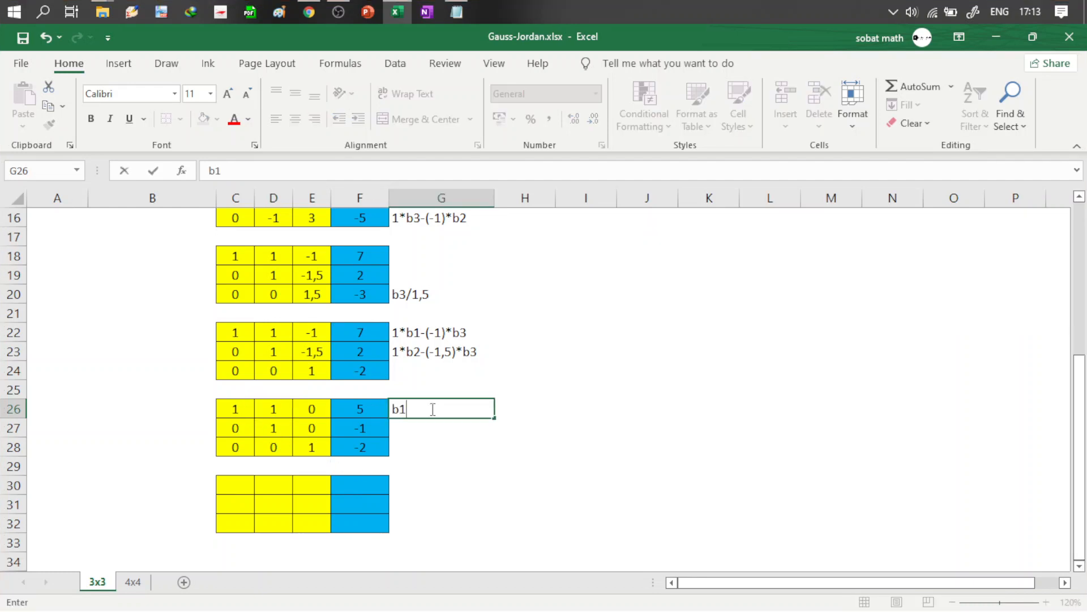
pyautogui.write('-b2')
pyautogui.press('Return')
# Step: Add the multipliers to the note in G26 so that it reads 1*b1-1*b2
pyautogui.click(432, 408)
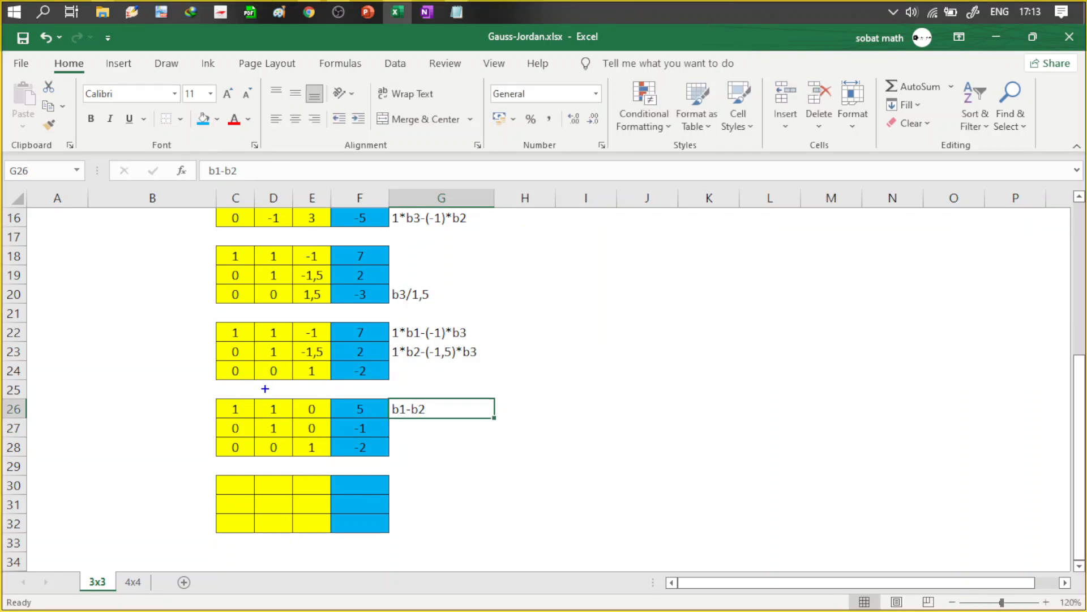
pyautogui.moveTo(265, 390); pyautogui.dragTo(289, 441)
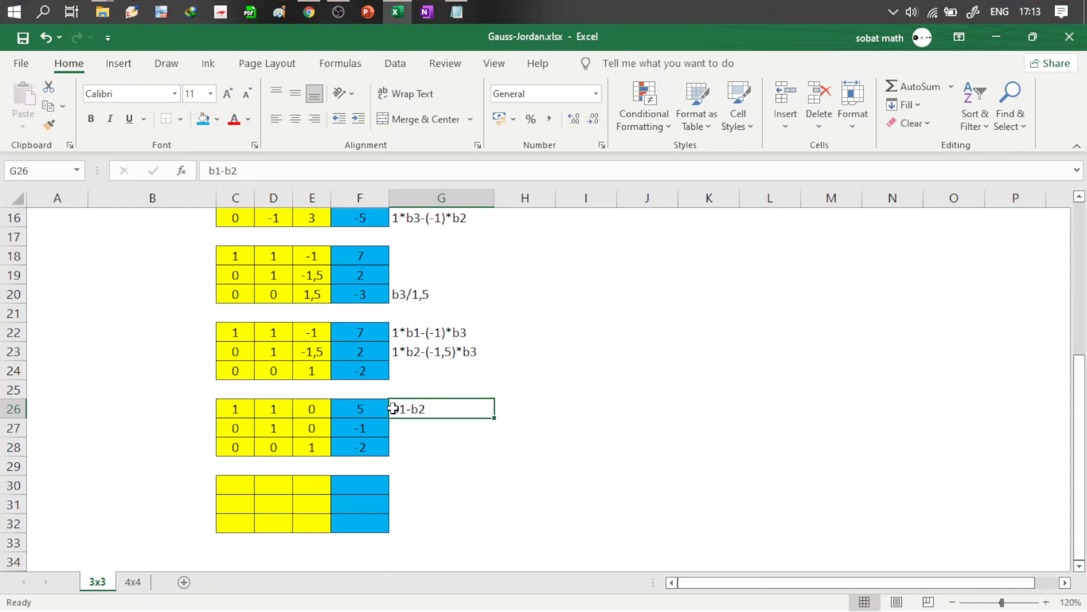
pyautogui.press('F2')
pyautogui.click(395, 406)
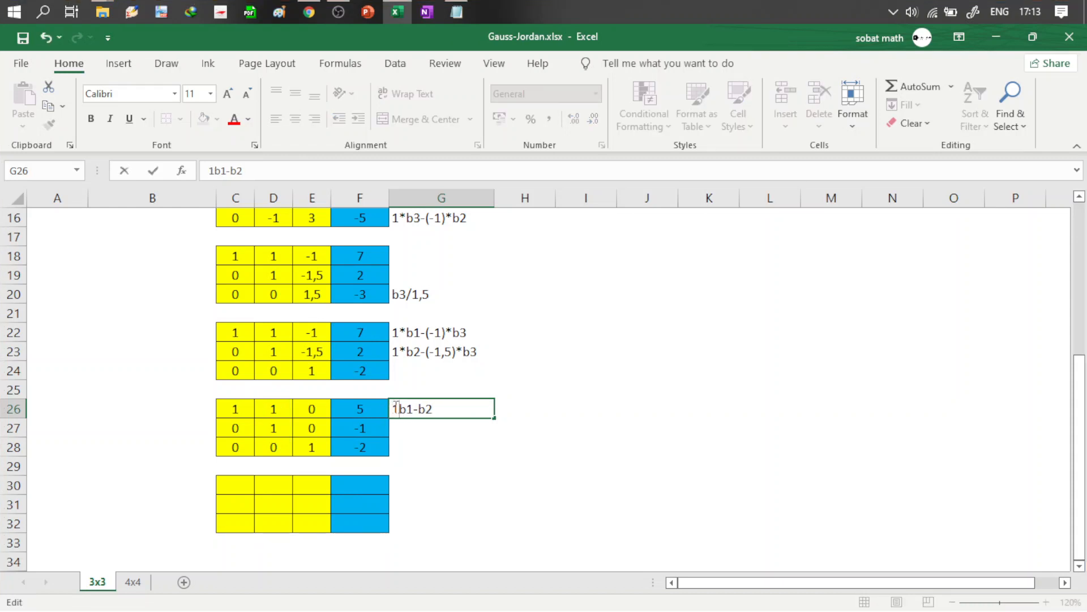
pyautogui.write('1*')
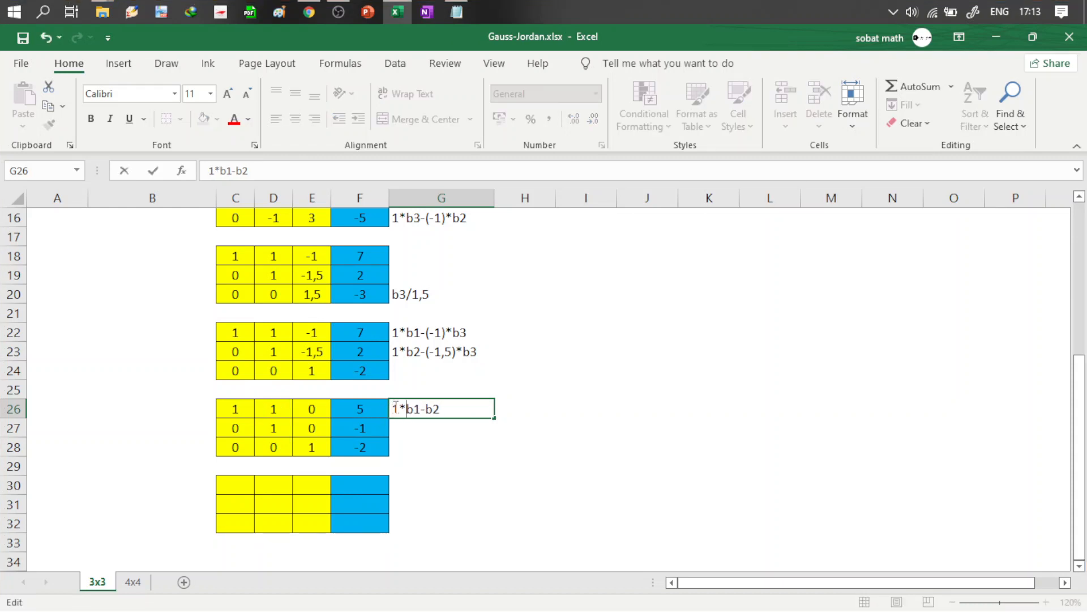
pyautogui.click(429, 408)
pyautogui.write('1*')
pyautogui.press('Return')
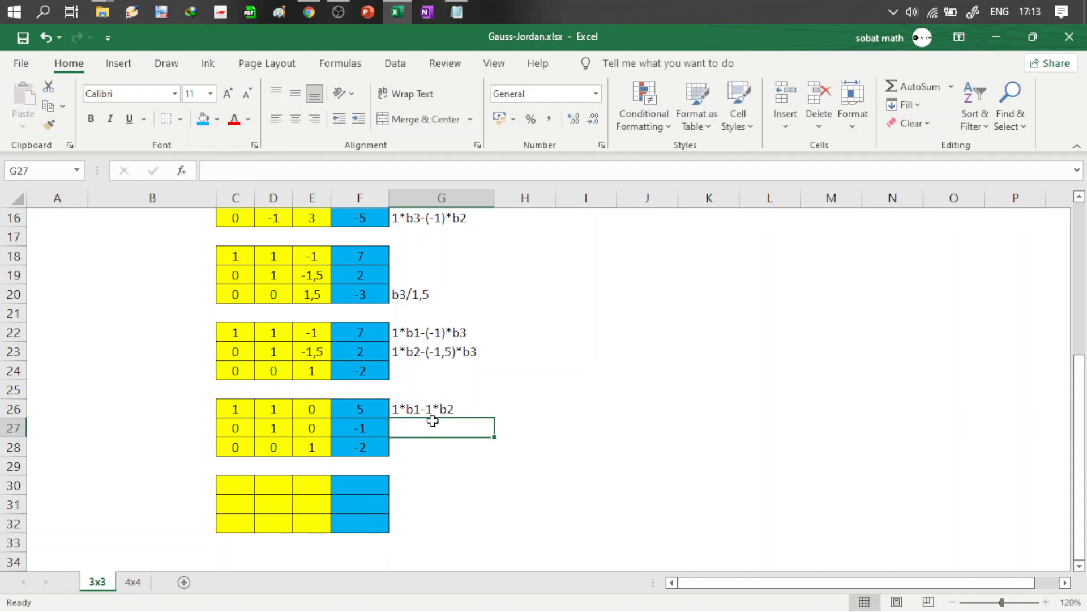
# Step: Compute the new first-row entry by entering =$D$27*C26-$D$26*C27 in C30
pyautogui.click(232, 483)
pyautogui.write('=')
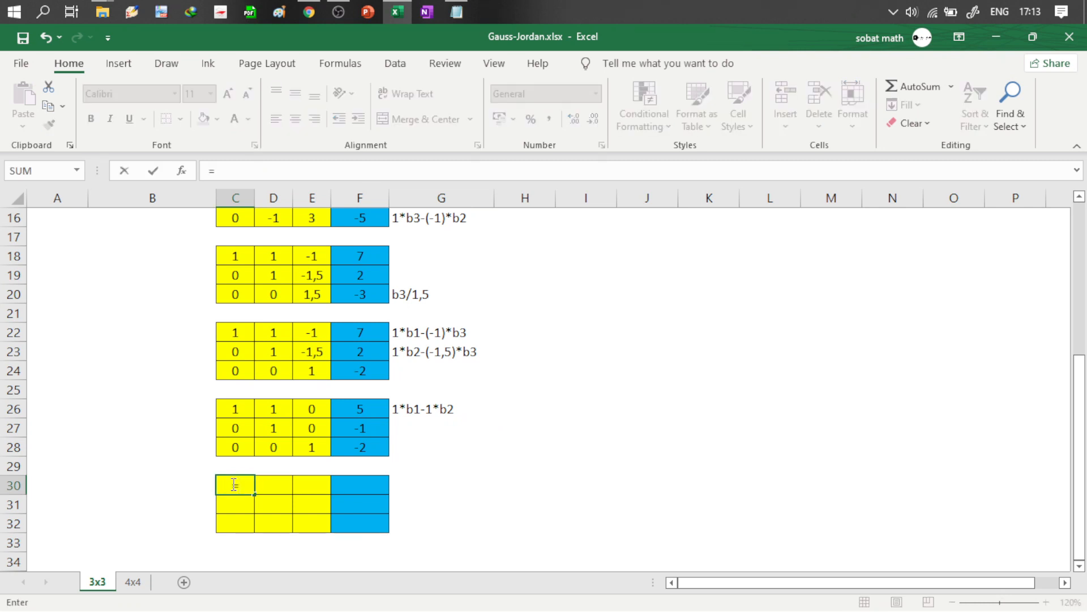
pyautogui.click(285, 430)
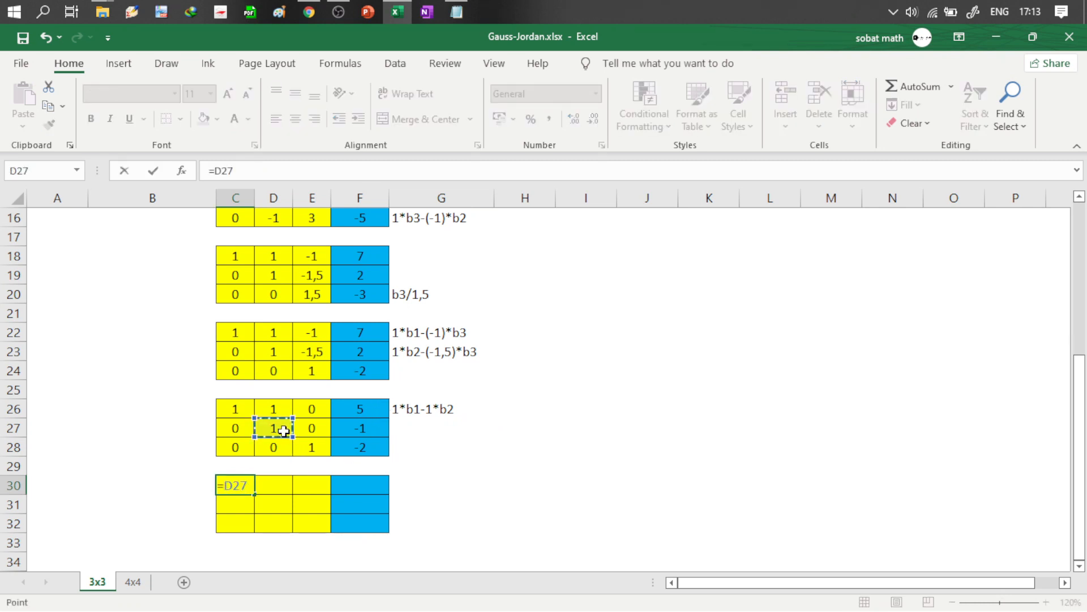
pyautogui.press('F4')
pyautogui.write('*')
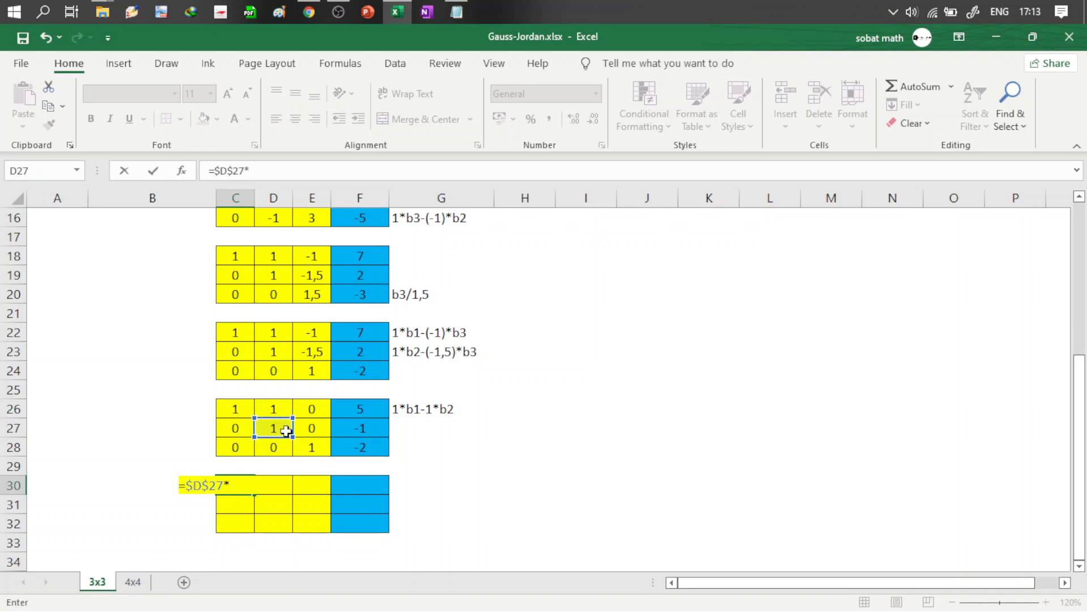
pyautogui.click(246, 409)
pyautogui.write('-')
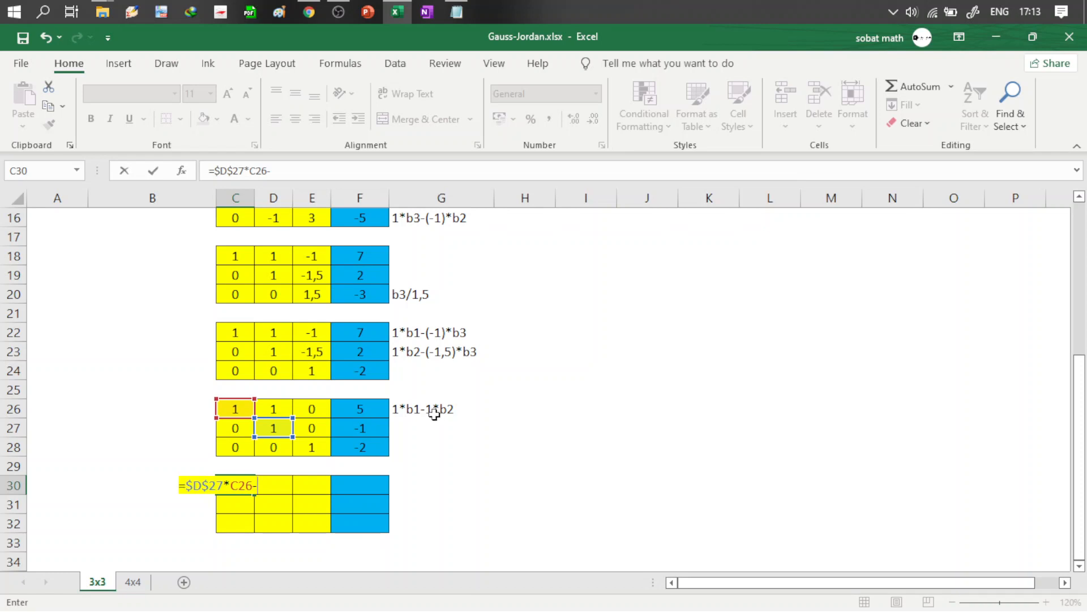
pyautogui.click(285, 413)
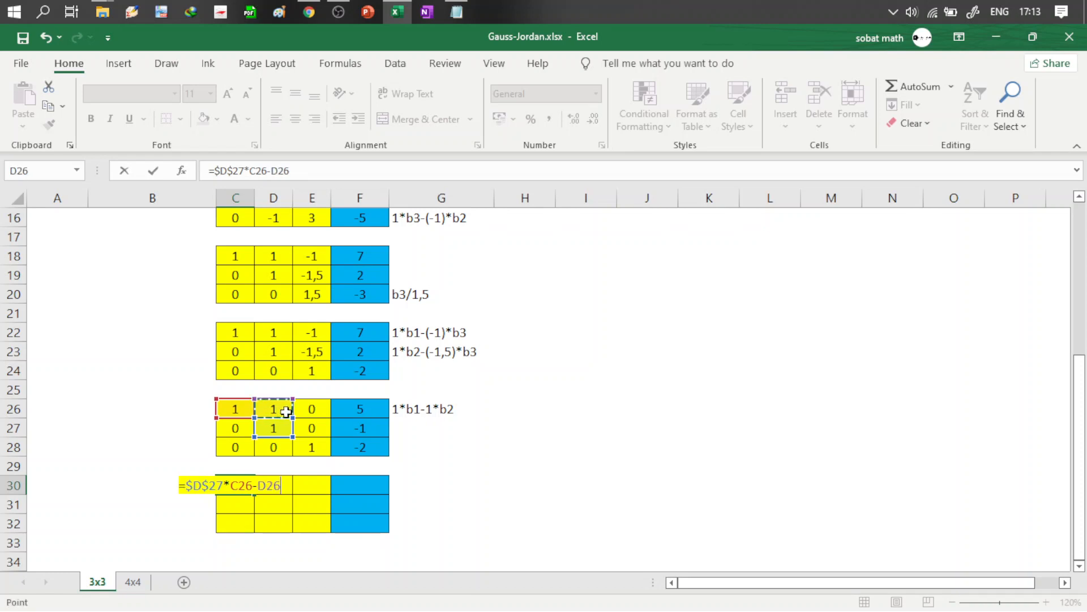
pyautogui.press('F4')
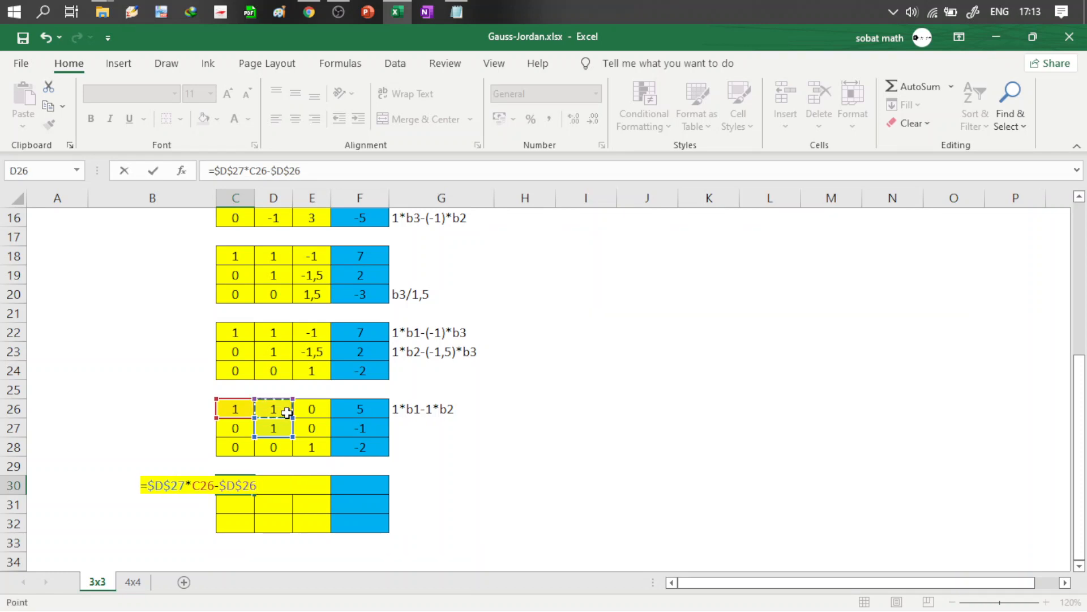
pyautogui.write('*')
pyautogui.click(241, 428)
pyautogui.press('Tab')
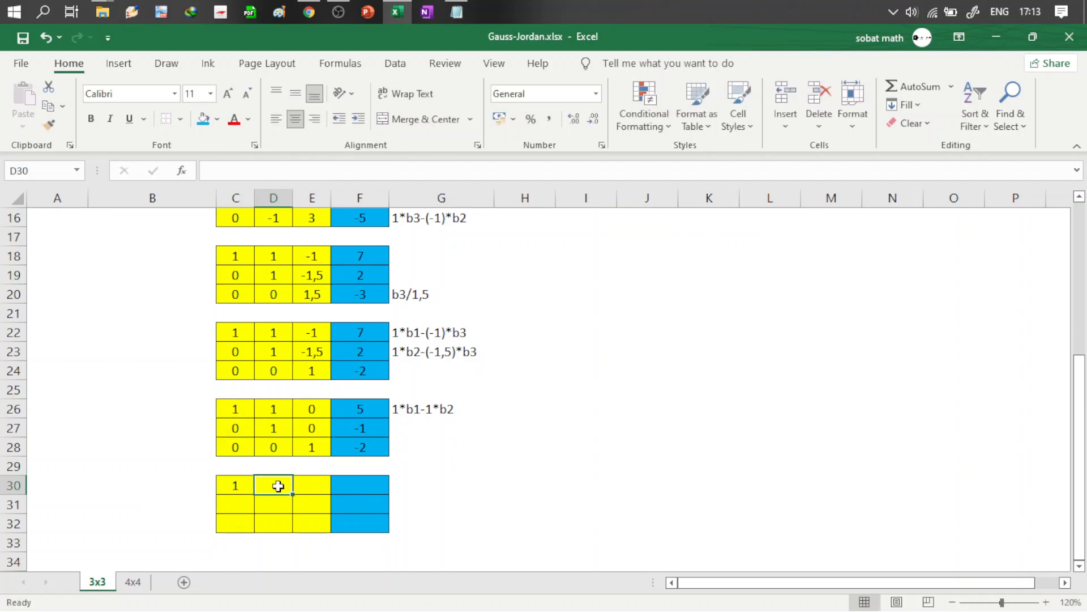
# Step: Fill the formula in C30 across to F30 and set the fill colour of F30 back to light blue
pyautogui.click(235, 483)
pyautogui.moveTo(251, 497); pyautogui.dragTo(369, 488)
pyautogui.click(368, 487)
pyautogui.click(205, 120)
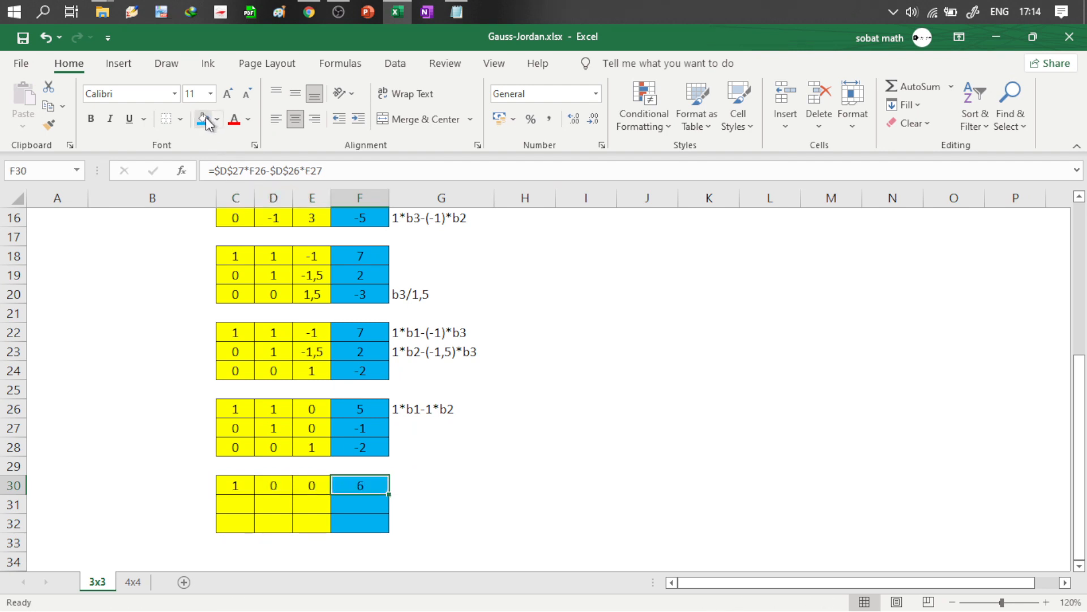
# Step: Carry over the second row by entering =C27 in C31 and filling the reference across to F31
pyautogui.click(241, 503)
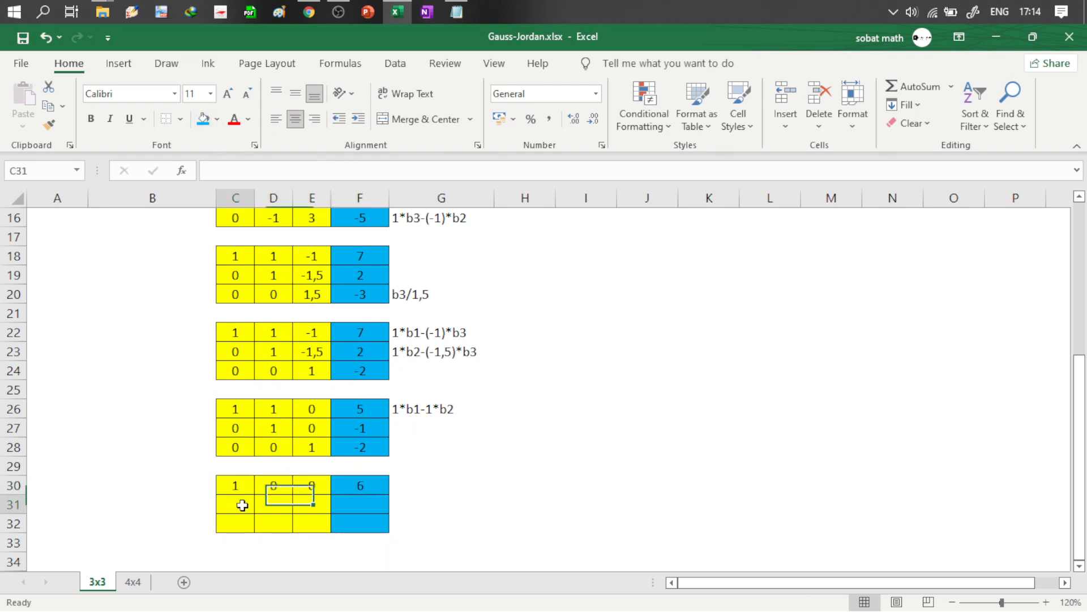
pyautogui.write('=')
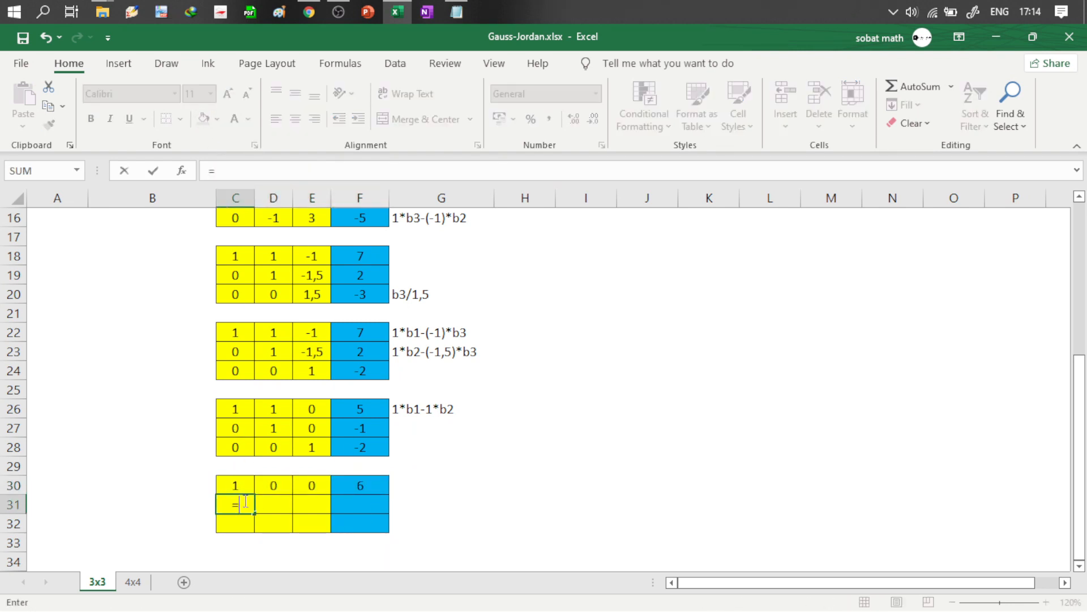
pyautogui.click(242, 429)
pyautogui.press('Tab')
pyautogui.click(250, 502)
pyautogui.moveTo(254, 513); pyautogui.dragTo(376, 515)
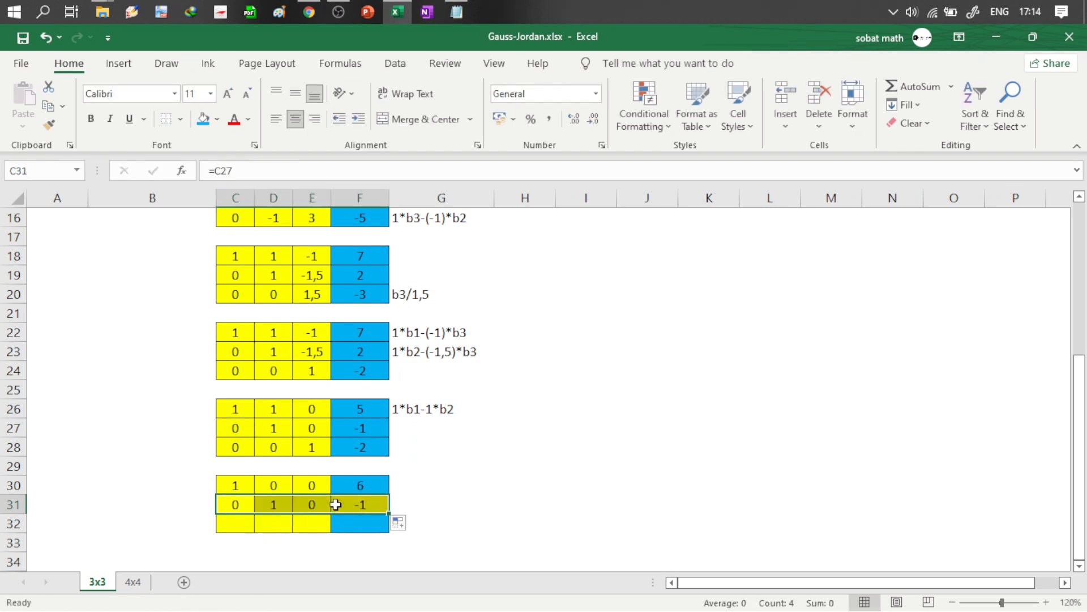
# Step: Carry over the first entry of the third row by entering =C28 in C32
pyautogui.click(248, 520)
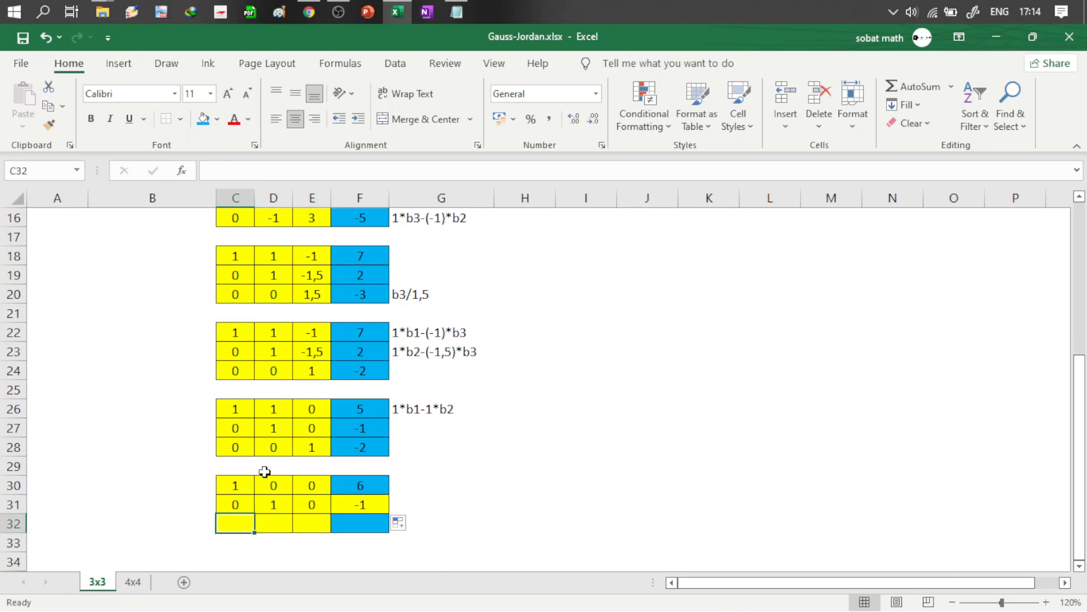
pyautogui.write('=')
pyautogui.click(248, 447)
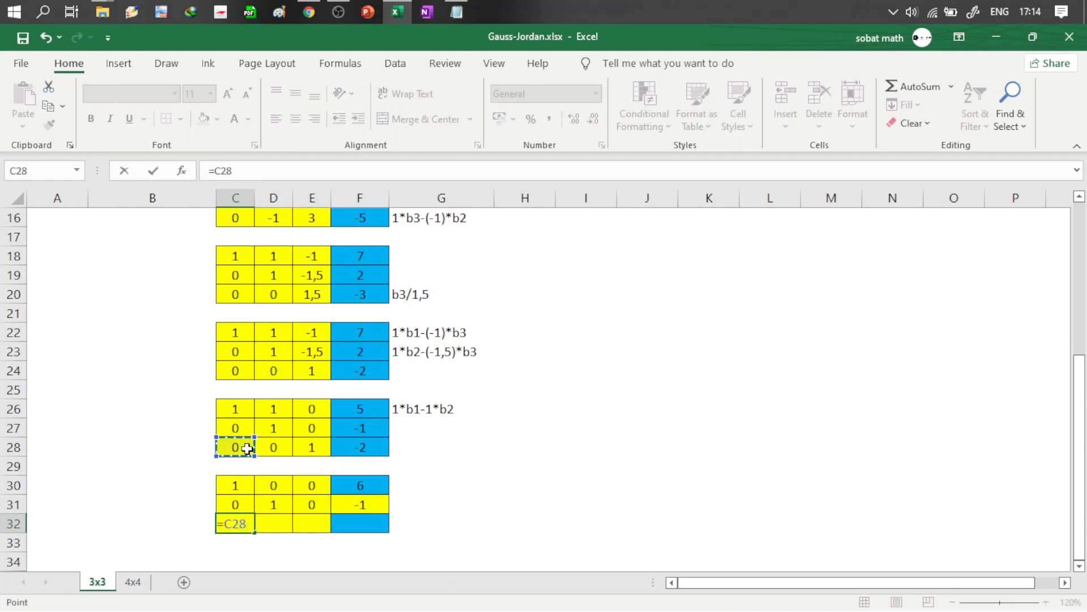
pyautogui.press('Return')
# Step: Fill the reference in C32 across to F32 and set the fill colour of F31:F32 back to light blue
pyautogui.click(243, 525)
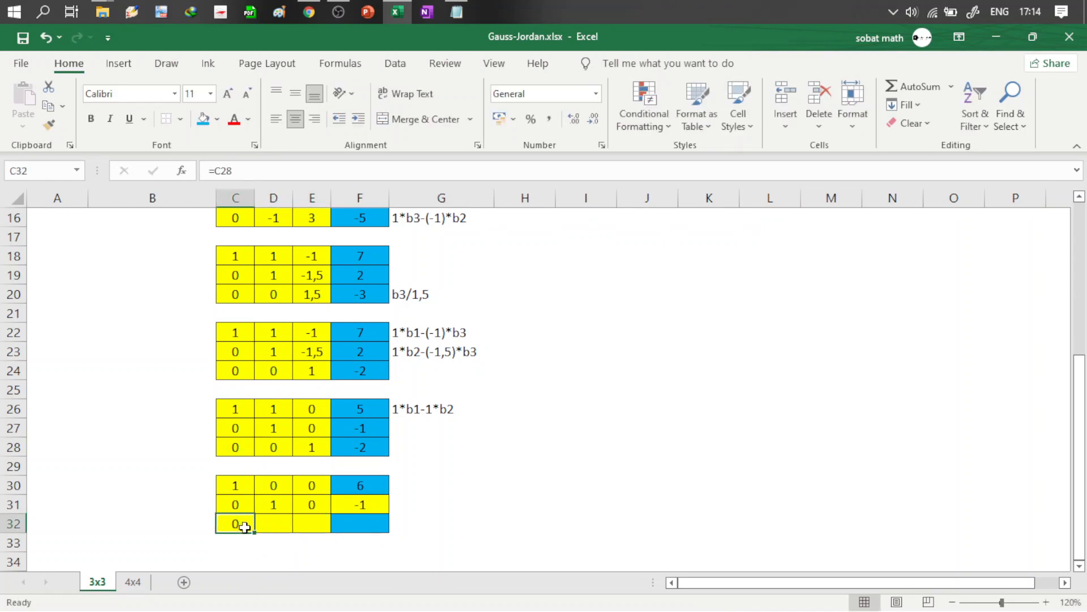
pyautogui.moveTo(253, 531); pyautogui.dragTo(360, 524)
pyautogui.click(203, 119)
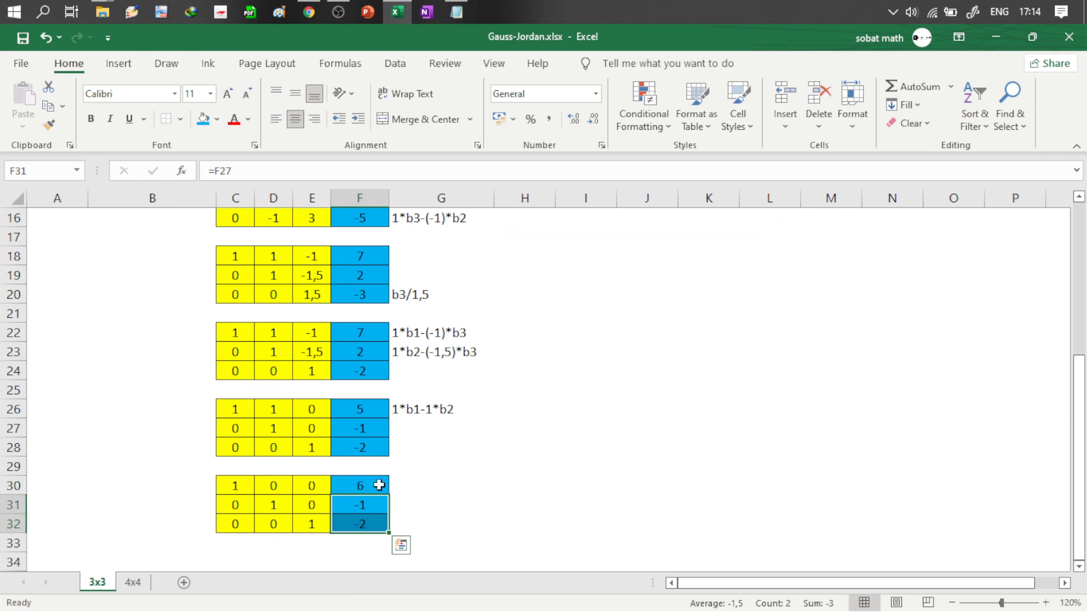
pyautogui.click(418, 487)
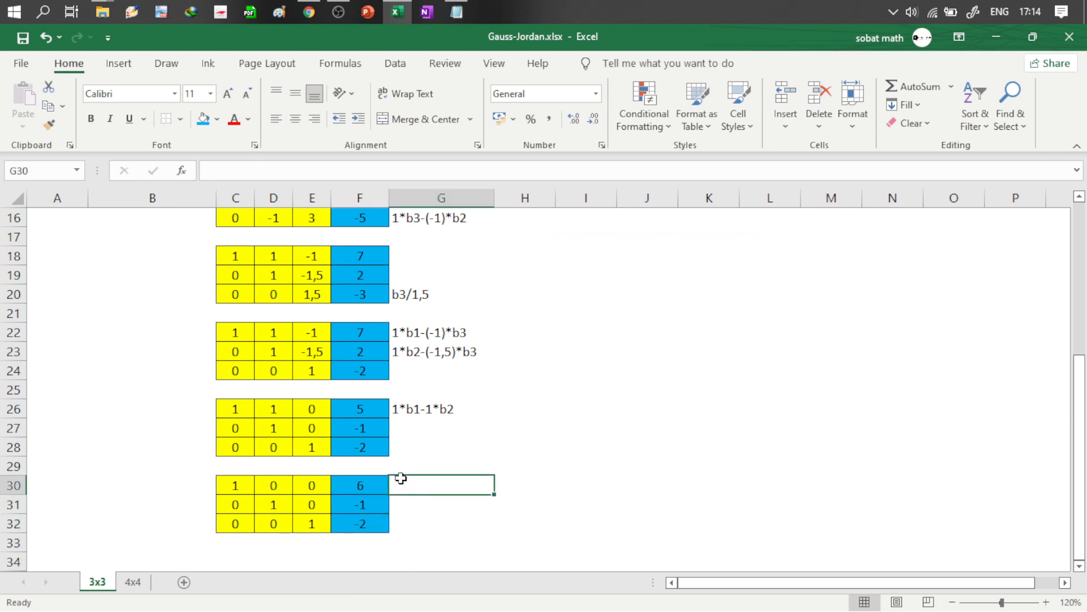